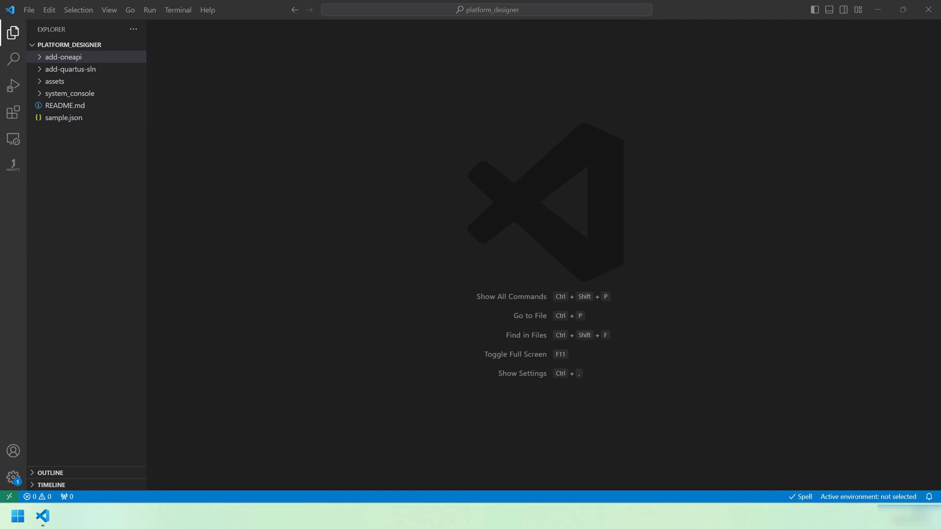
Step: Open add.cpp from the add-oneapi src folder in the editor
{"action": "left_click", "coordinate": [41, 57]}
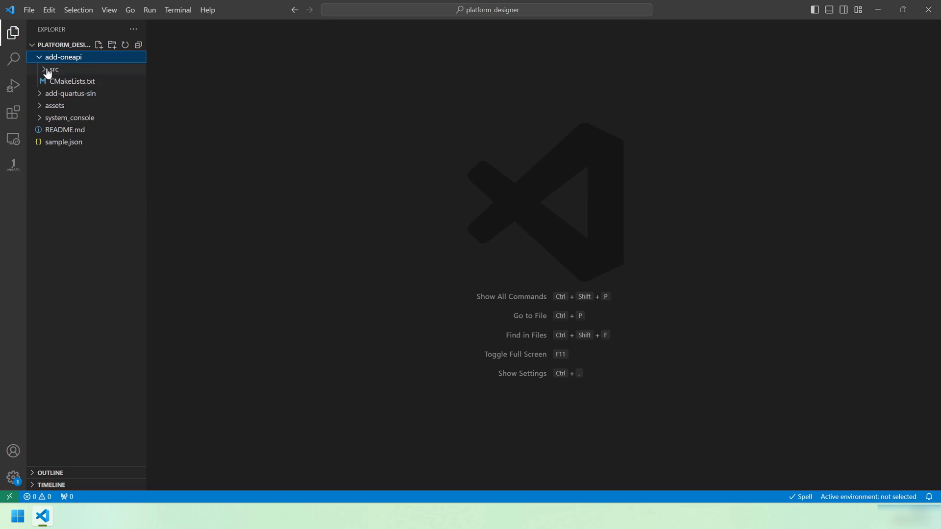
{"action": "left_click", "coordinate": [48, 69]}
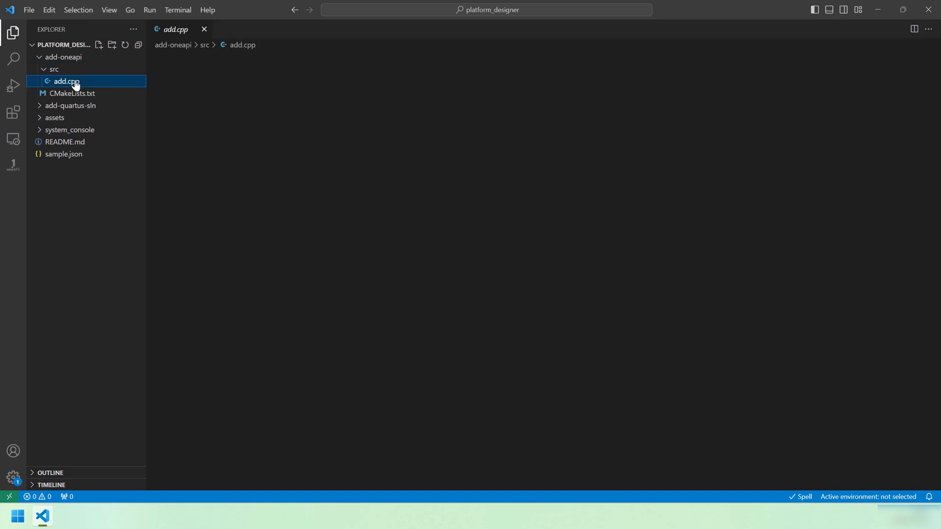
{"action": "left_click", "coordinate": [68, 81]}
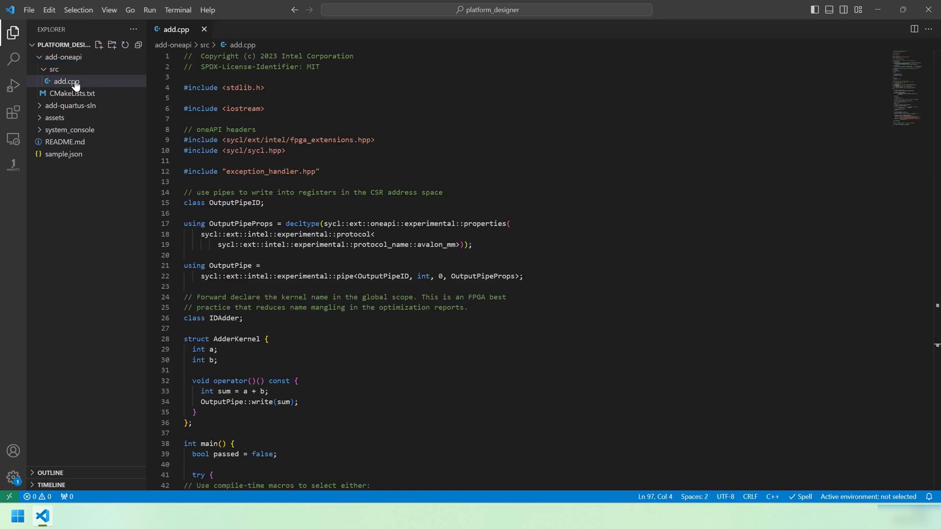
Step: Highlight the kernel's int a/int b members, the OutputPipe write and the avalon_mm protocol name
{"action": "left_click", "coordinate": [231, 360]}
{"action": "left_click_drag", "start_coordinate": [219, 359], "coordinate": [184, 348]}
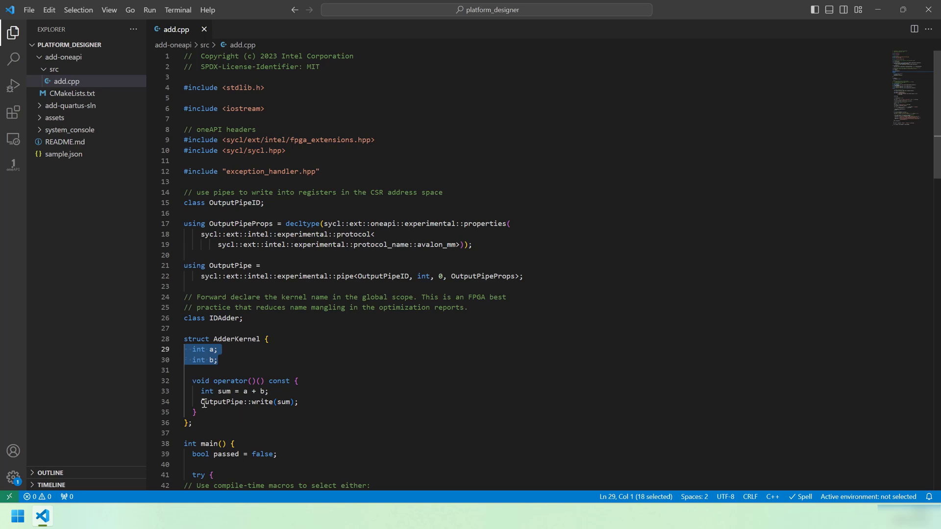
{"action": "left_click_drag", "start_coordinate": [200, 402], "coordinate": [250, 403]}
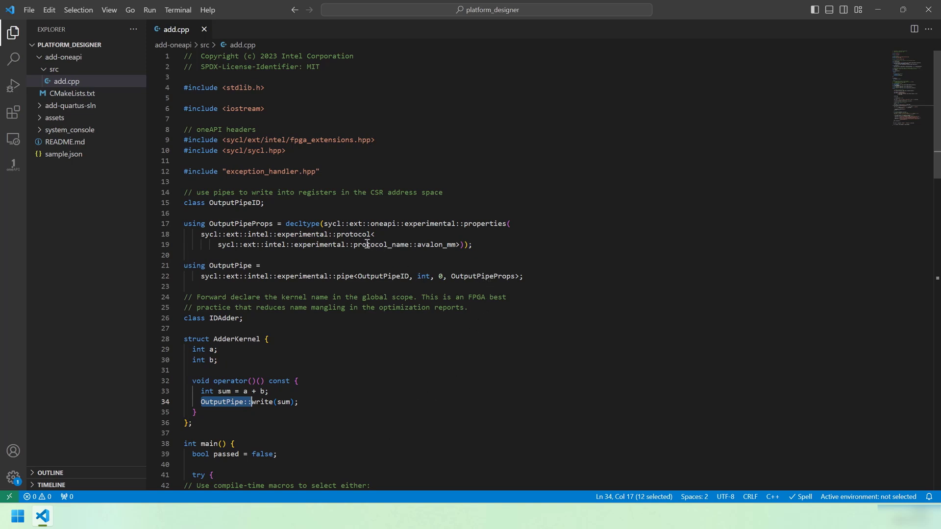
{"action": "mouse_move", "coordinate": [354, 244]}
{"action": "left_mouse_down"}
{"action": "mouse_move", "coordinate": [448, 235]}
{"action": "mouse_move", "coordinate": [461, 244]}
{"action": "left_mouse_up"}
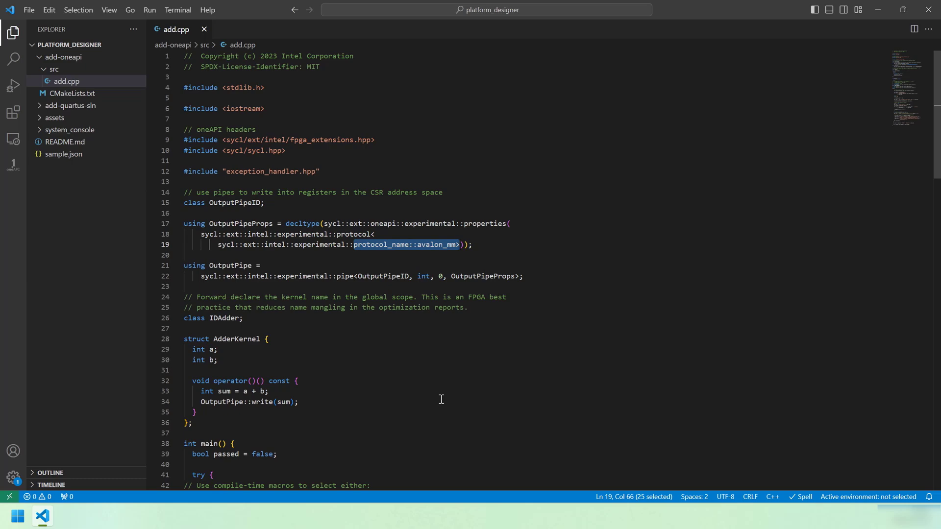
{"action": "scroll", "coordinate": [440, 397], "scroll_direction": "down", "scroll_amount": 5}
{"action": "scroll", "coordinate": [433, 397], "scroll_direction": "down", "scroll_amount": 5}
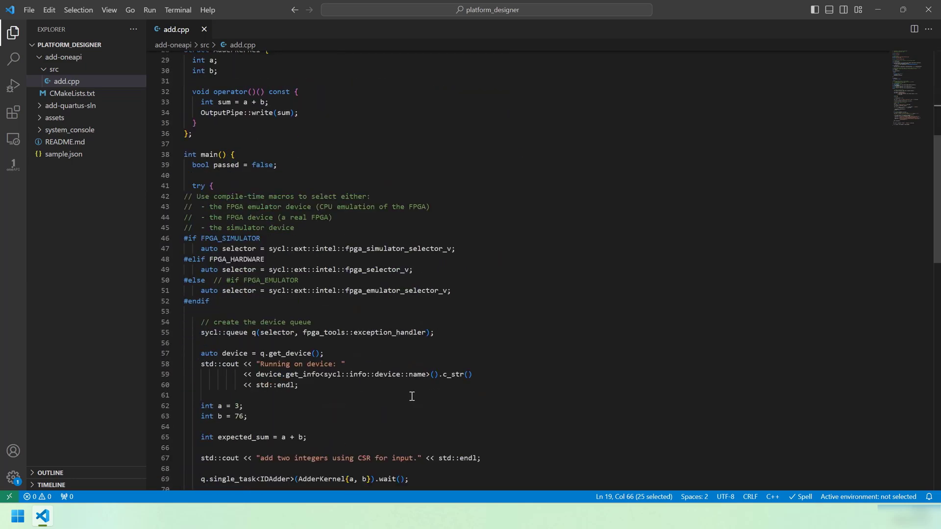
{"action": "scroll", "coordinate": [412, 397], "scroll_direction": "down", "scroll_amount": 3}
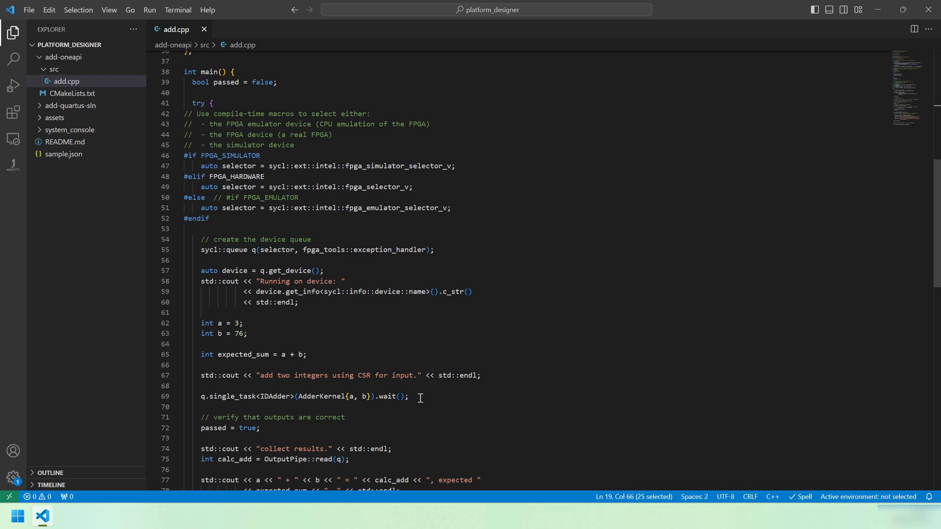
{"action": "scroll", "coordinate": [428, 399], "scroll_direction": "down", "scroll_amount": 1}
{"action": "scroll", "coordinate": [463, 411], "scroll_direction": "down", "scroll_amount": 1}
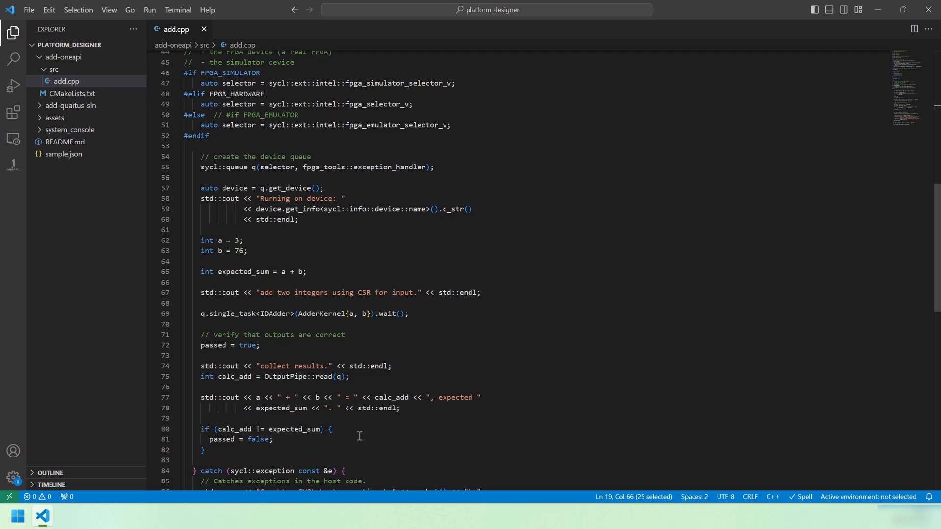
{"action": "scroll", "coordinate": [357, 438], "scroll_direction": "down", "scroll_amount": 4}
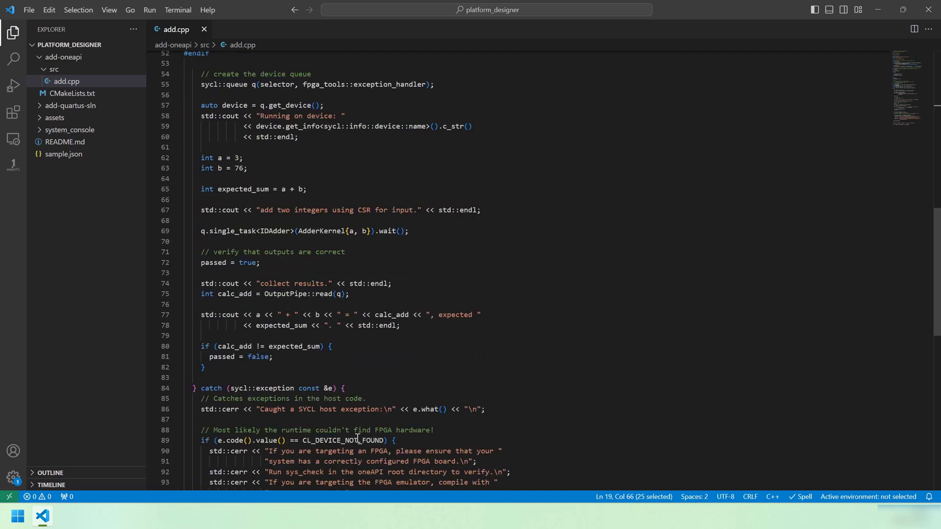
{"action": "scroll", "coordinate": [358, 439], "scroll_direction": "down", "scroll_amount": 4}
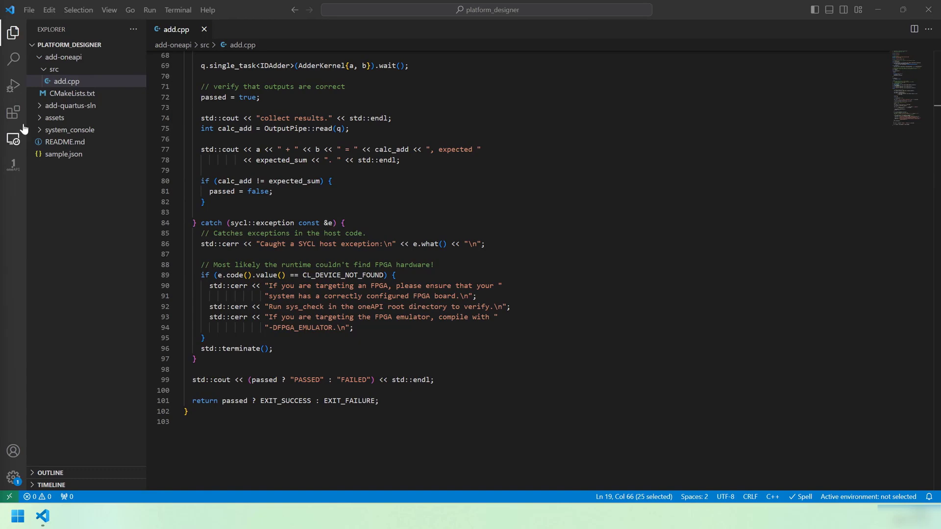
Step: View CMakeLists.txt, then reveal the built add.report.prj folder under build
{"action": "left_click", "coordinate": [72, 93]}
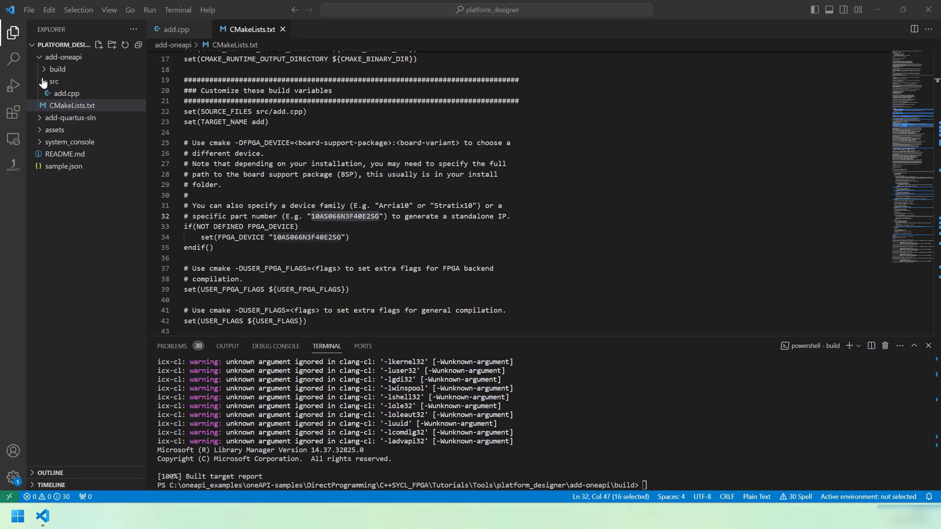
{"action": "left_click", "coordinate": [44, 71]}
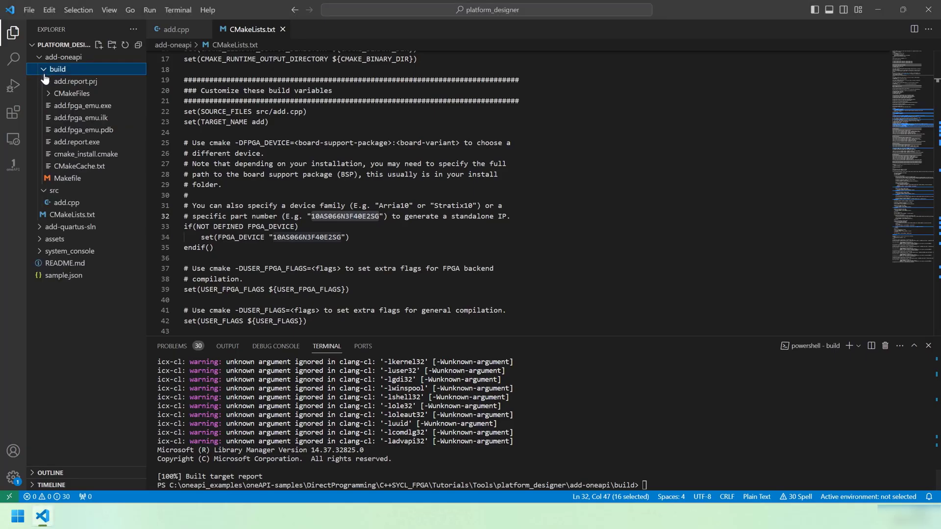
{"action": "left_click", "coordinate": [74, 80]}
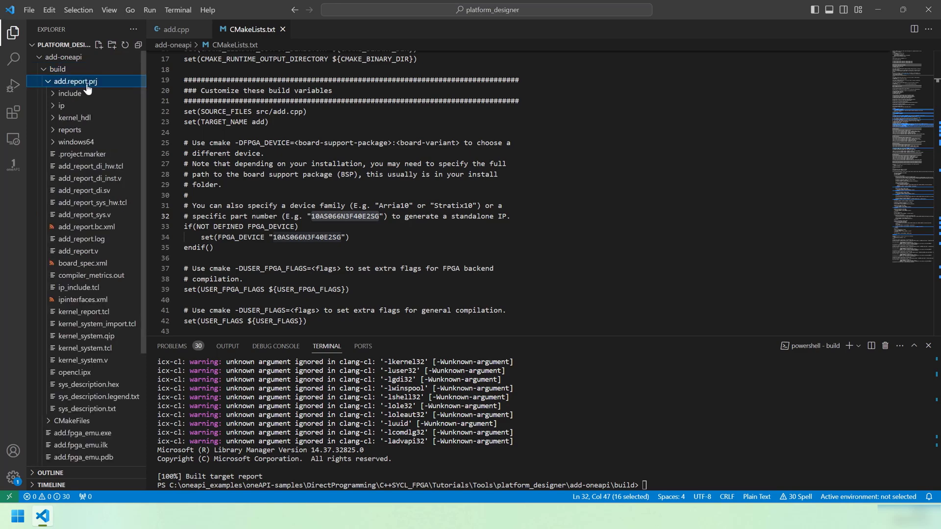
{"action": "left_click", "coordinate": [679, 419]}
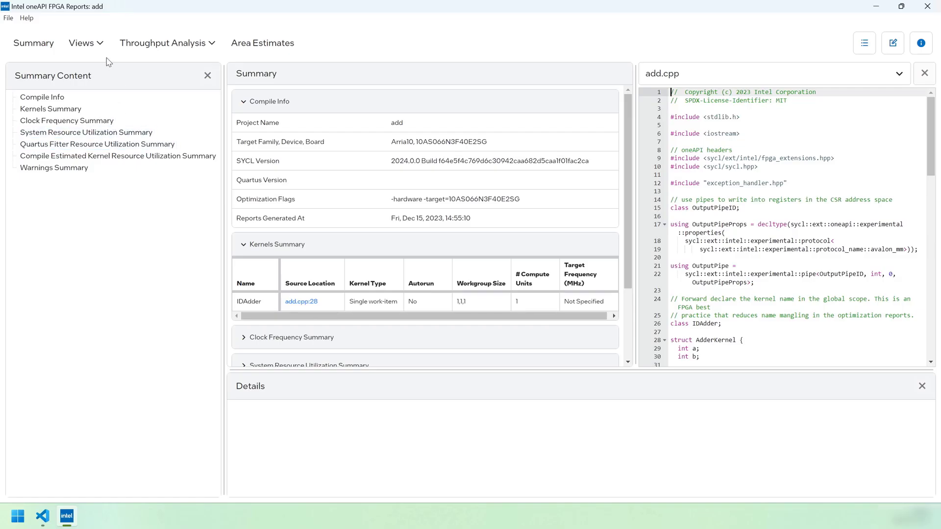
Step: Show the System graph in the System Viewer and select the IDAdder register map
{"action": "left_click", "coordinate": [86, 44]}
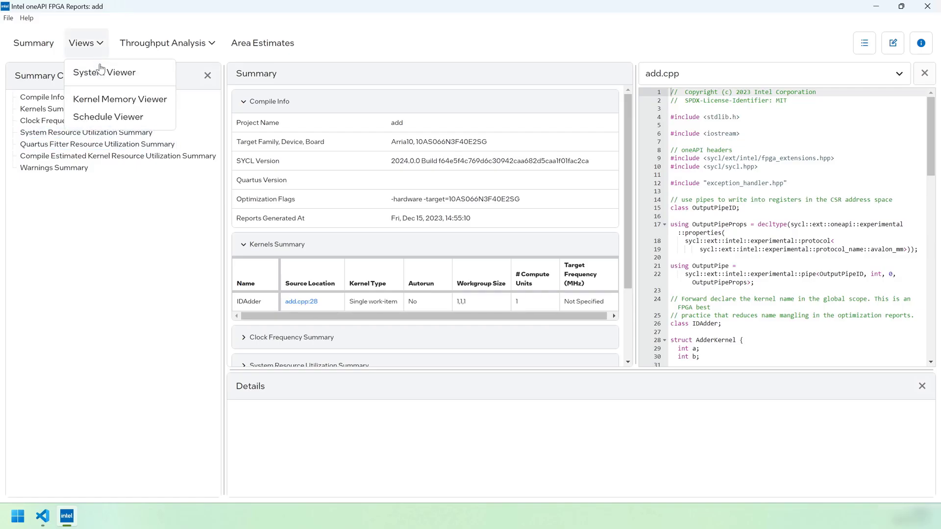
{"action": "left_click", "coordinate": [104, 72]}
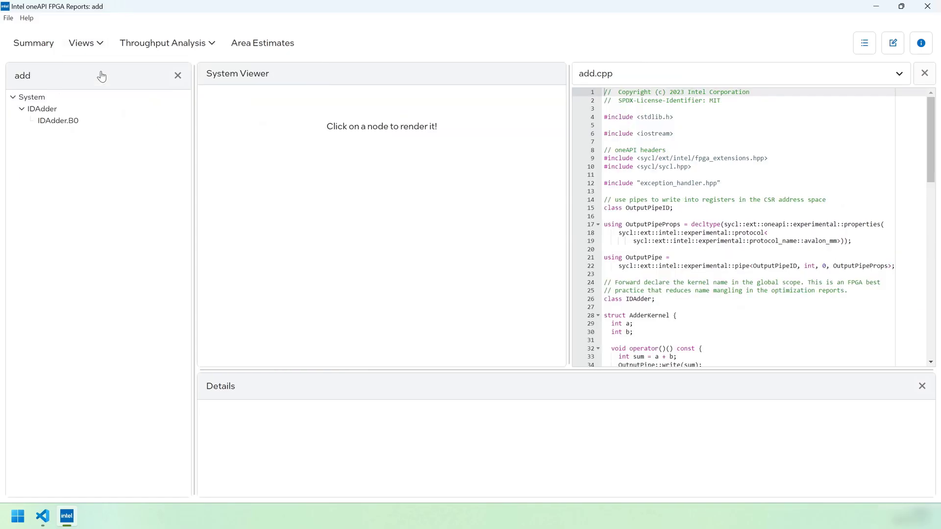
{"action": "left_click", "coordinate": [32, 97]}
{"action": "left_click", "coordinate": [403, 157]}
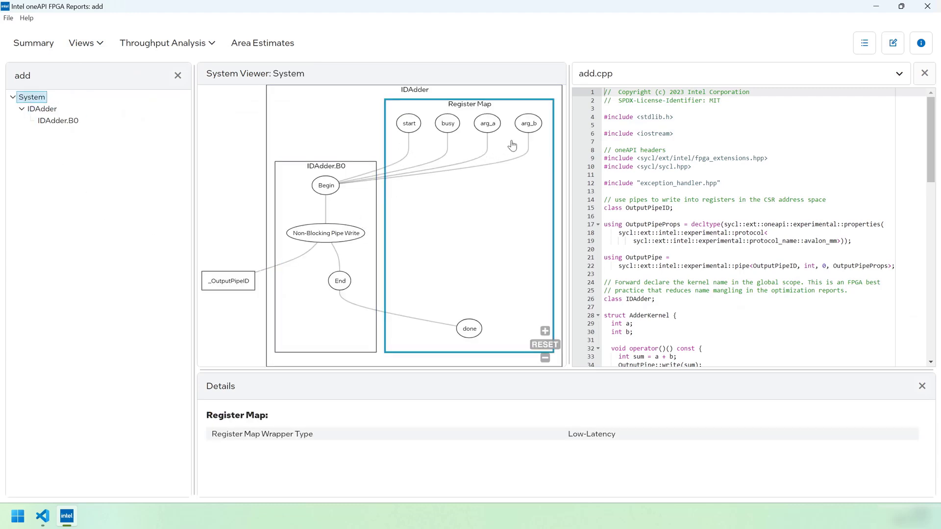
Step: Inspect the IDAdder.B0 kernel graph's adder operation, then close the reports window
{"action": "left_click", "coordinate": [326, 185]}
{"action": "left_click", "coordinate": [57, 120]}
{"action": "left_click", "coordinate": [323, 184]}
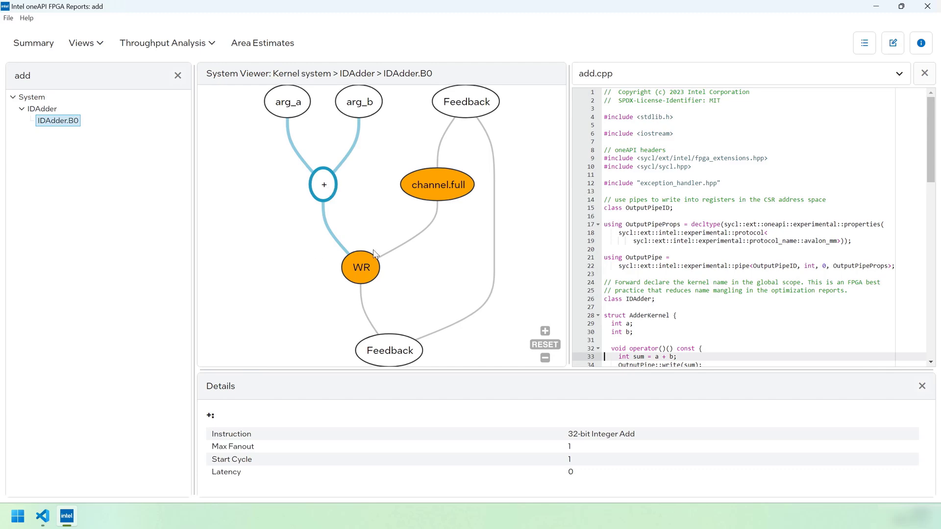
{"action": "left_click", "coordinate": [926, 7]}
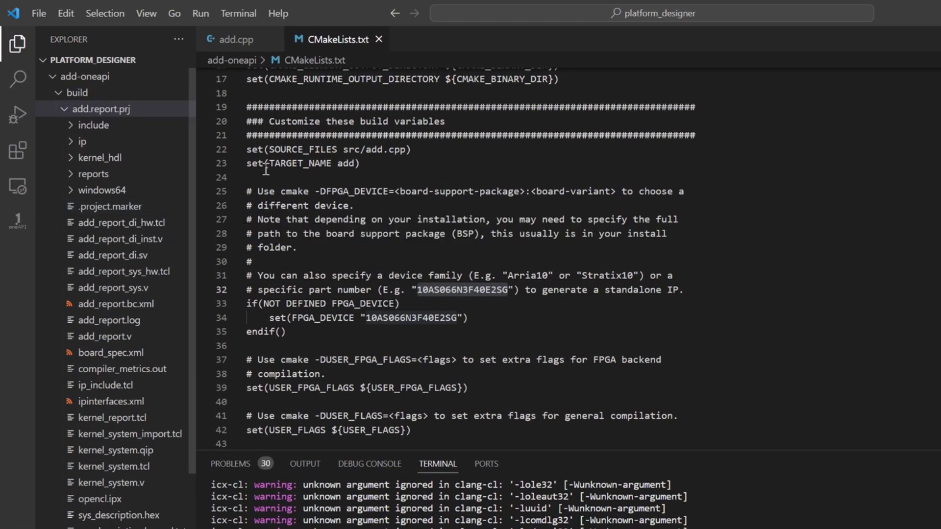
Step: View register_map_offsets.hpp and the IDAdder register map header under include/kernel_headers
{"action": "left_click", "coordinate": [101, 108]}
{"action": "left_click", "coordinate": [90, 127]}
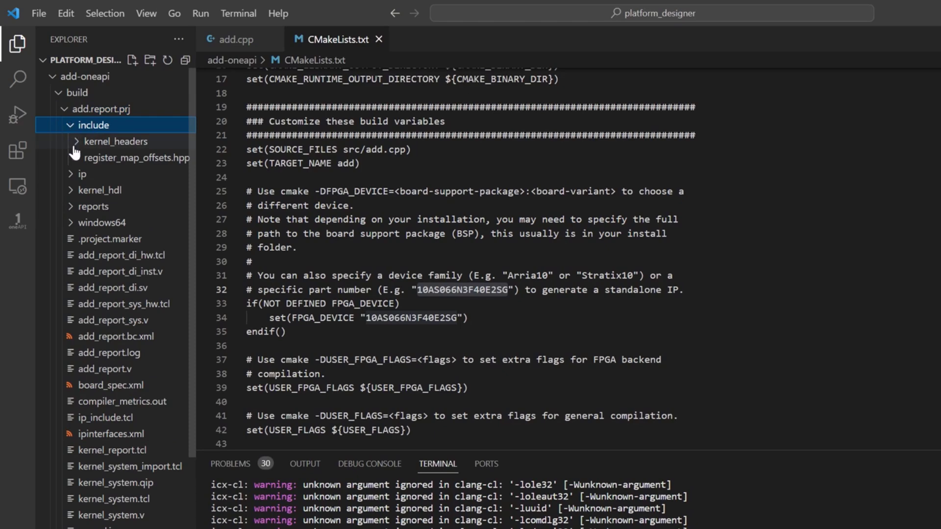
{"action": "left_click", "coordinate": [115, 141]}
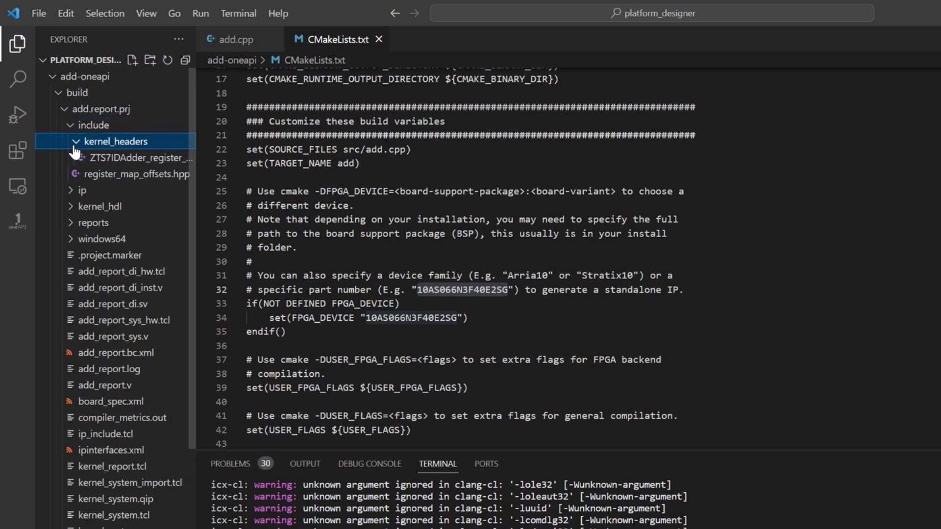
{"action": "left_click", "coordinate": [130, 175]}
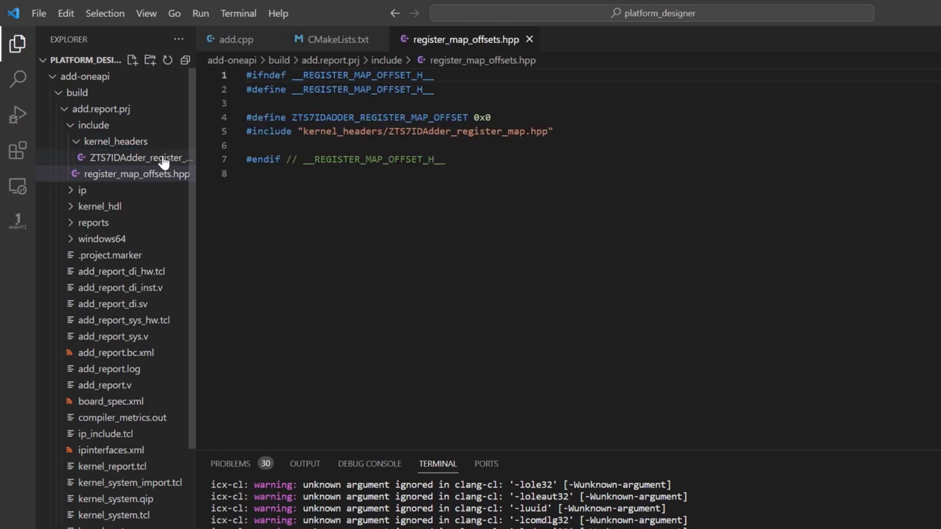
{"action": "left_click", "coordinate": [140, 159]}
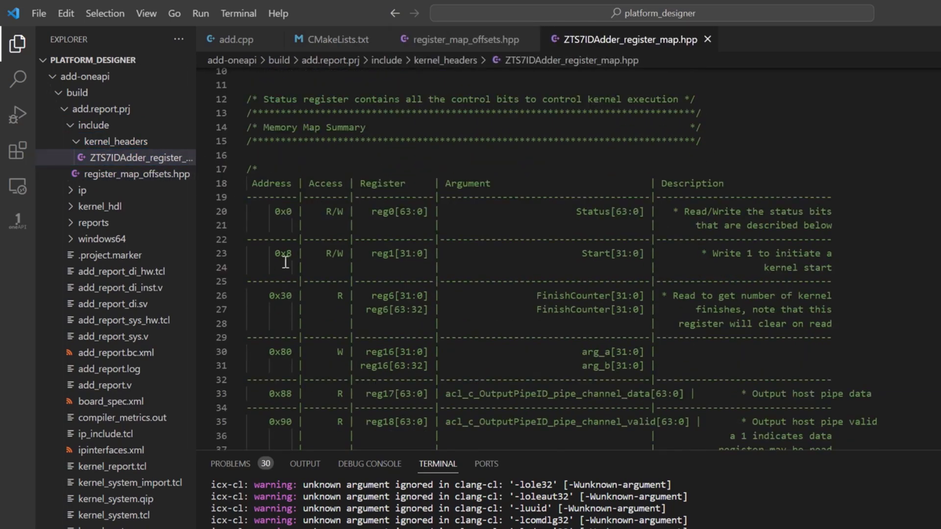
{"action": "scroll", "coordinate": [338, 269], "scroll_direction": "down", "scroll_amount": 5}
{"action": "scroll", "coordinate": [338, 269], "scroll_direction": "down", "scroll_amount": 5}
{"action": "scroll", "coordinate": [342, 269], "scroll_direction": "down", "scroll_amount": 3}
{"action": "scroll", "coordinate": [343, 272], "scroll_direction": "down", "scroll_amount": 3}
{"action": "scroll", "coordinate": [343, 287], "scroll_direction": "down", "scroll_amount": 2}
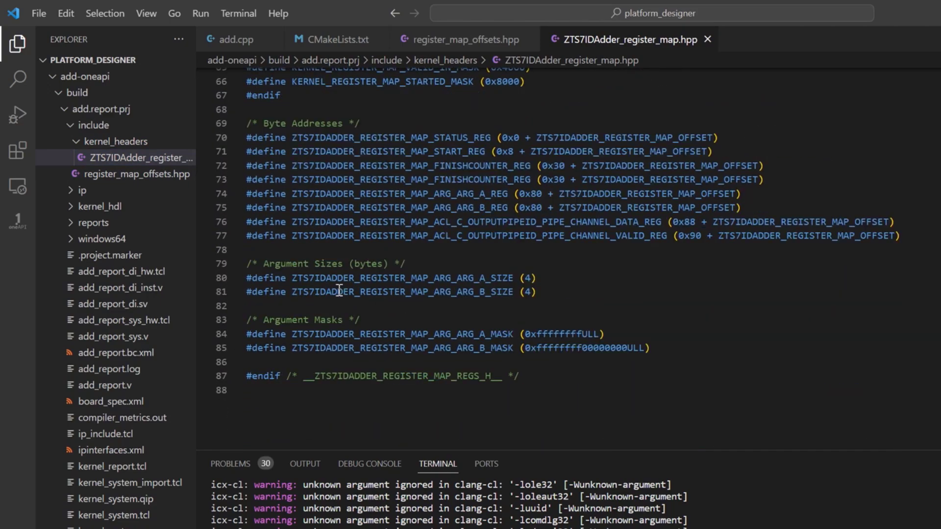
{"action": "scroll", "coordinate": [460, 338], "scroll_direction": "up", "scroll_amount": 3}
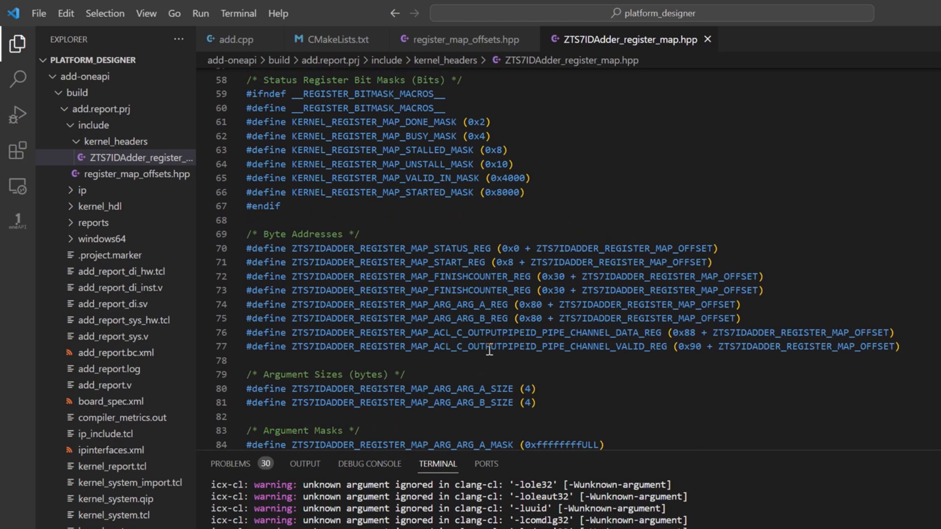
{"action": "scroll", "coordinate": [489, 346], "scroll_direction": "up", "scroll_amount": 2}
{"action": "scroll", "coordinate": [468, 368], "scroll_direction": "up", "scroll_amount": 6}
{"action": "scroll", "coordinate": [468, 371], "scroll_direction": "up", "scroll_amount": 5}
{"action": "scroll", "coordinate": [467, 374], "scroll_direction": "up", "scroll_amount": 3}
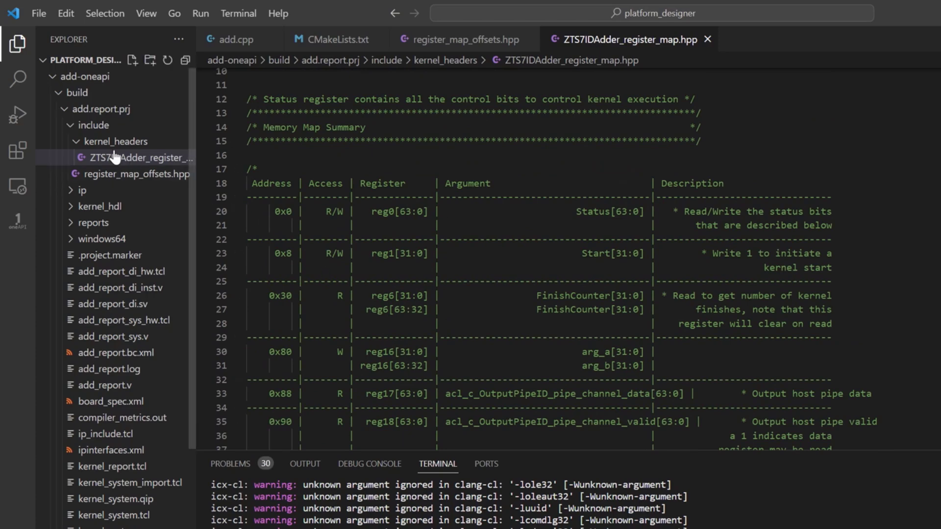
Step: View add_report_di_hw.tcl and the add_report_di_inst.v instantiation template
{"action": "left_click", "coordinate": [71, 126]}
{"action": "left_click", "coordinate": [87, 174]}
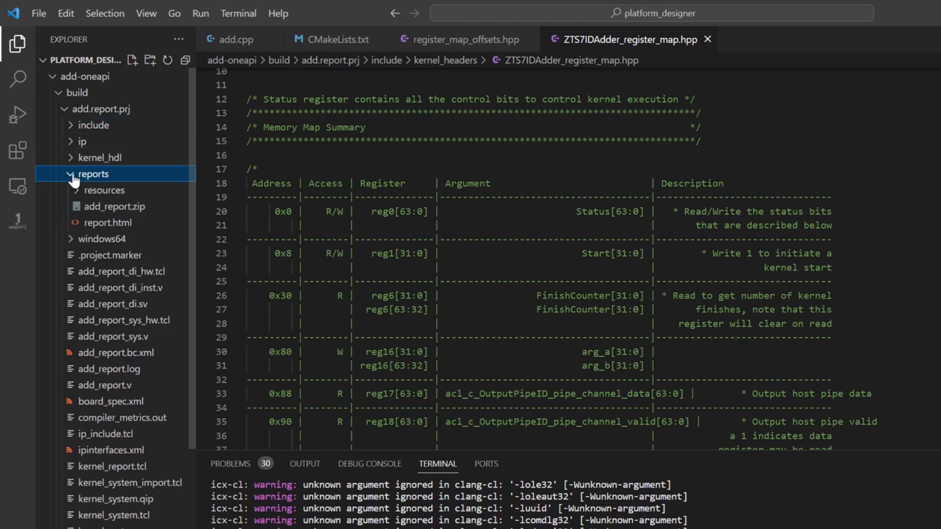
{"action": "left_click", "coordinate": [72, 176]}
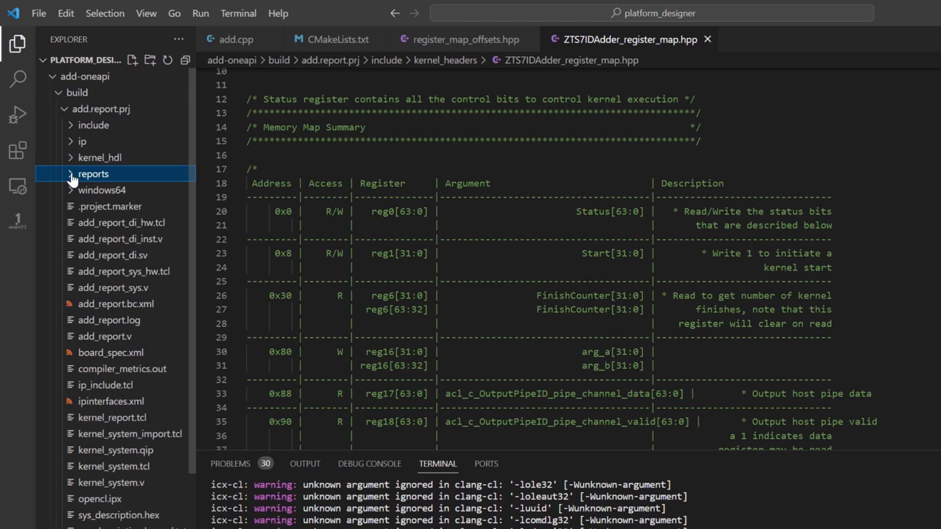
{"action": "left_click", "coordinate": [131, 223]}
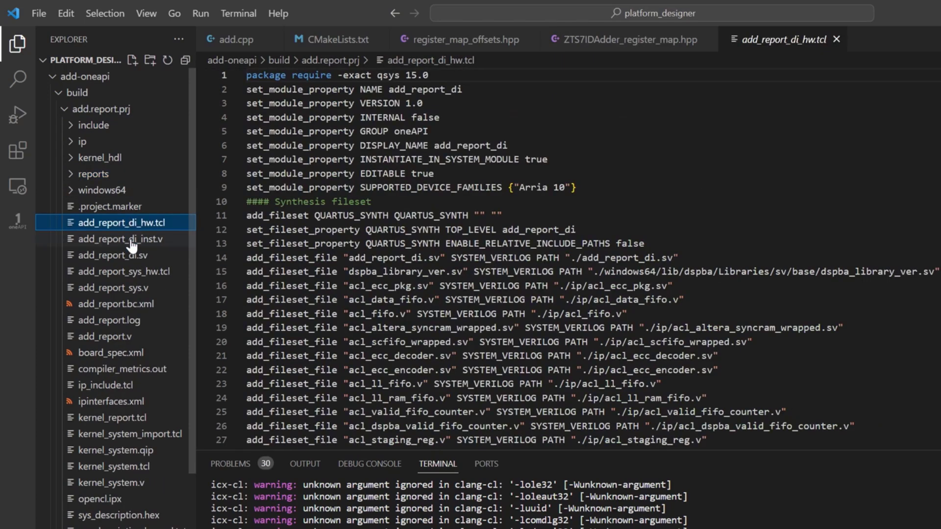
{"action": "left_click", "coordinate": [131, 240]}
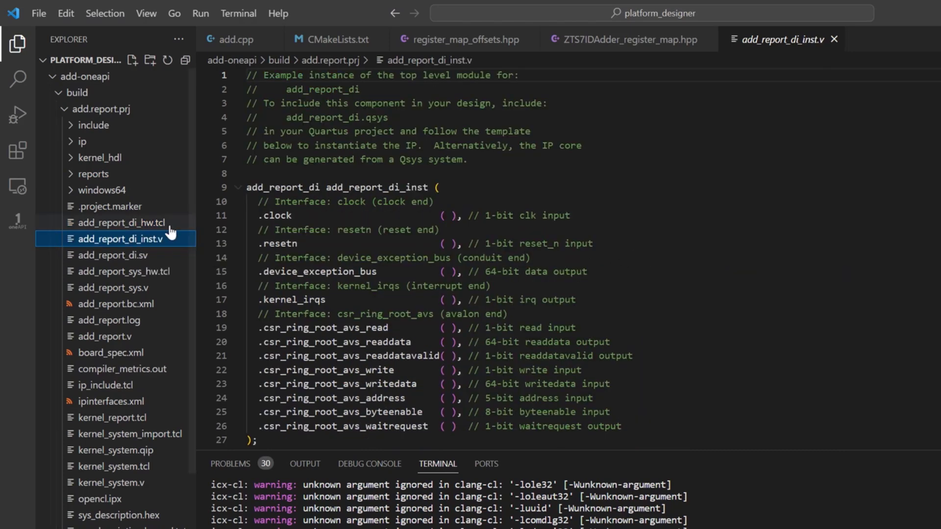
{"action": "scroll", "coordinate": [525, 256], "scroll_direction": "down", "scroll_amount": 2}
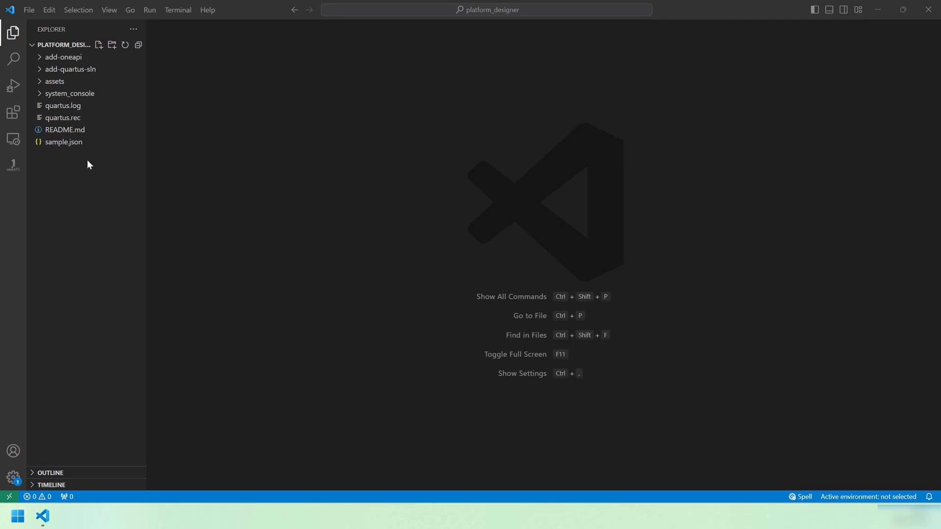
Step: Create a new add-quartus folder at the project root
{"action": "left_click", "coordinate": [87, 69]}
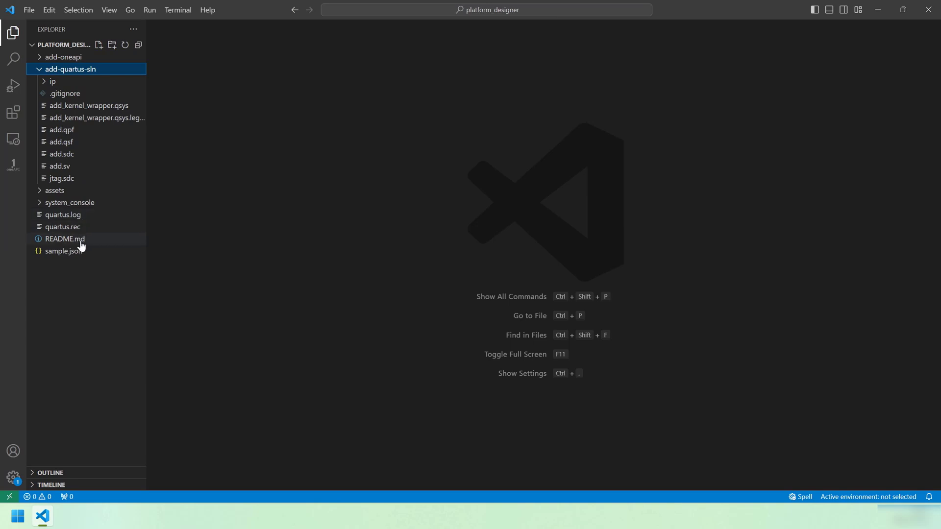
{"action": "left_click", "coordinate": [81, 285]}
{"action": "left_click", "coordinate": [112, 45]}
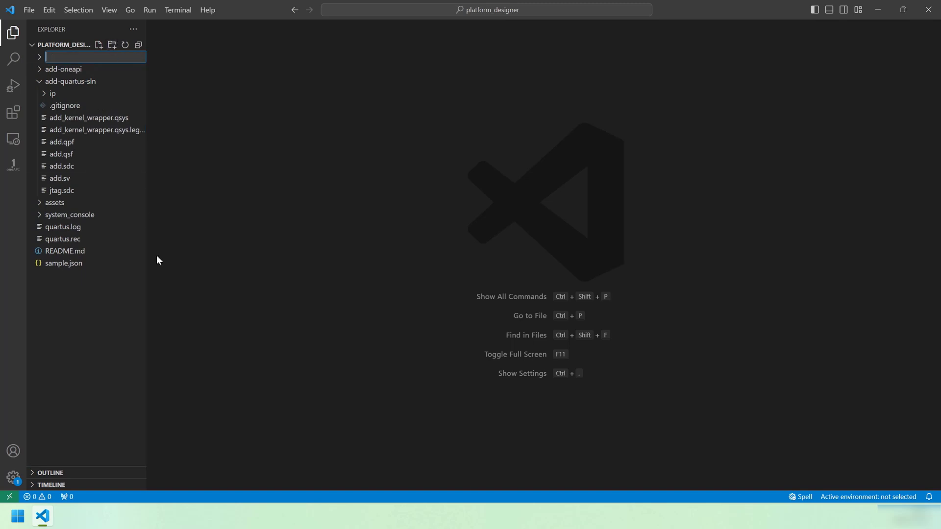
{"action": "type", "text": "add-"}
{"action": "type", "text": "quartus"}
{"action": "key", "text": "Return"}
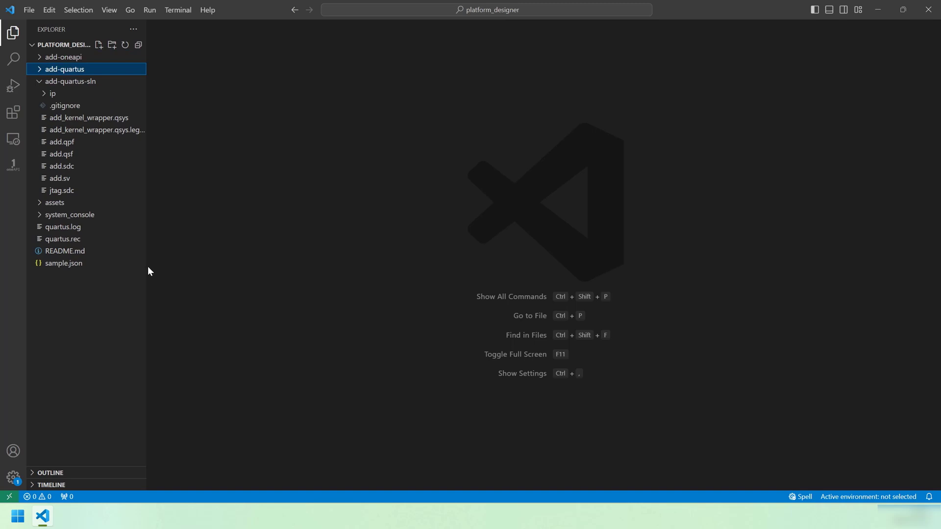
Step: Copy add.sv and jtag.sdc from add-quartus-sln into add-quartus
{"action": "left_click", "coordinate": [63, 190]}
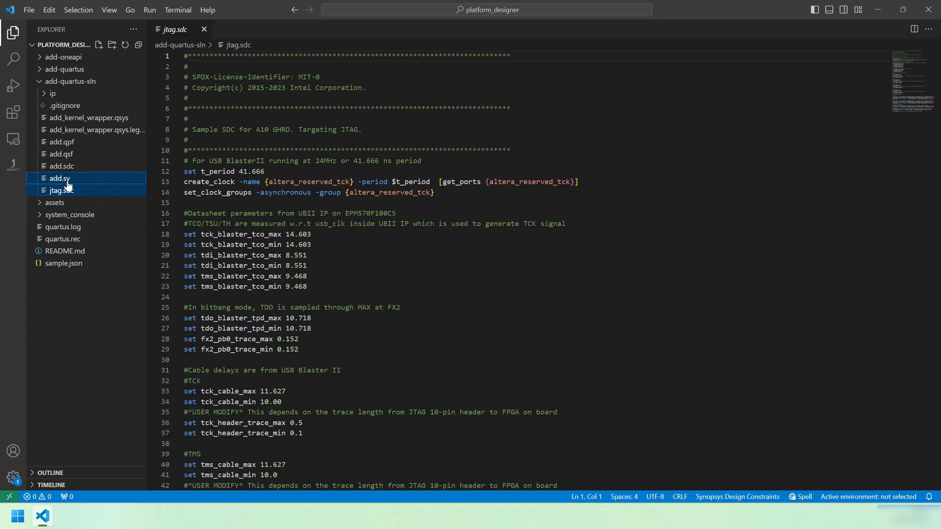
{"action": "right_click", "coordinate": [60, 178]}
{"action": "left_click", "coordinate": [146, 324]}
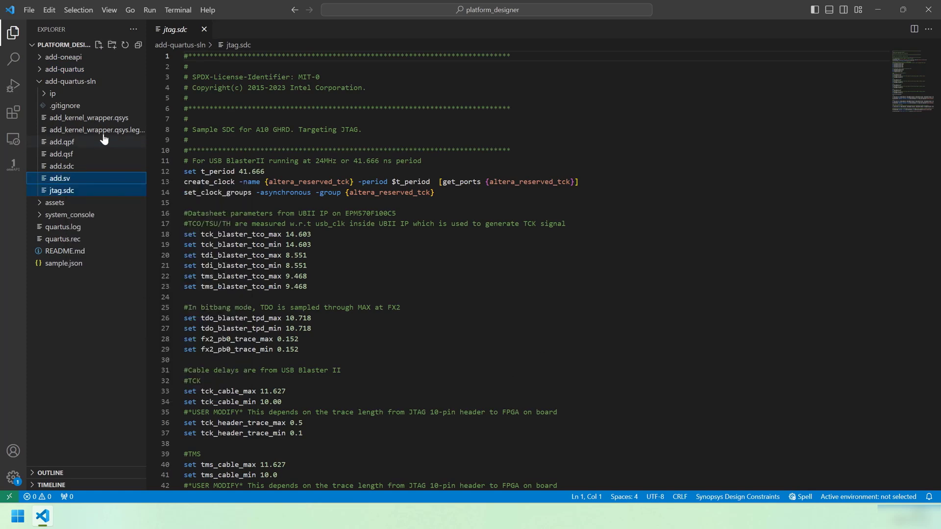
{"action": "left_click", "coordinate": [44, 81]}
{"action": "left_click", "coordinate": [65, 70]}
{"action": "right_click", "coordinate": [70, 73]}
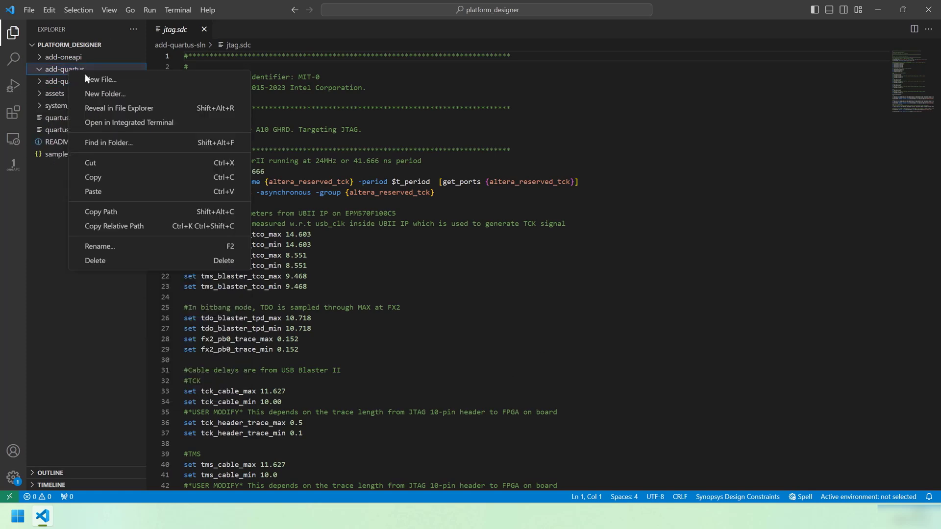
{"action": "left_click", "coordinate": [134, 193]}
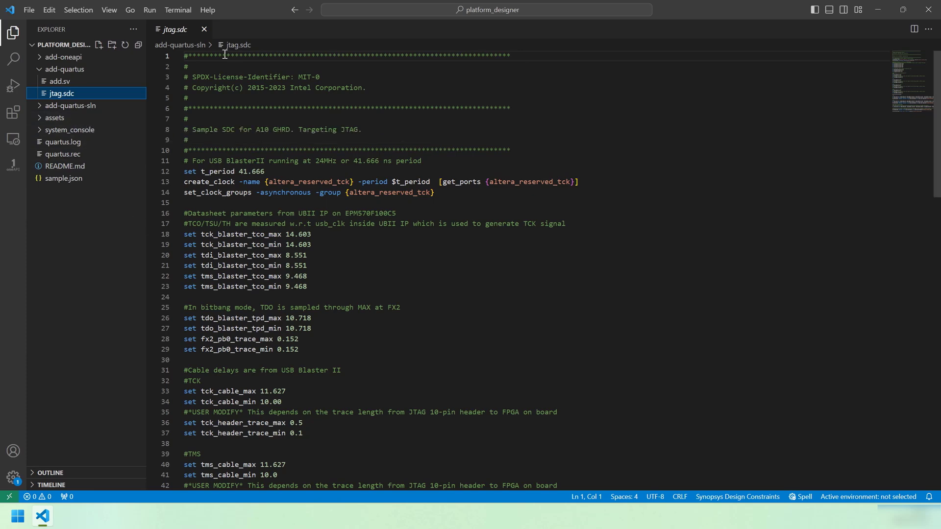
{"action": "left_click", "coordinate": [205, 29]}
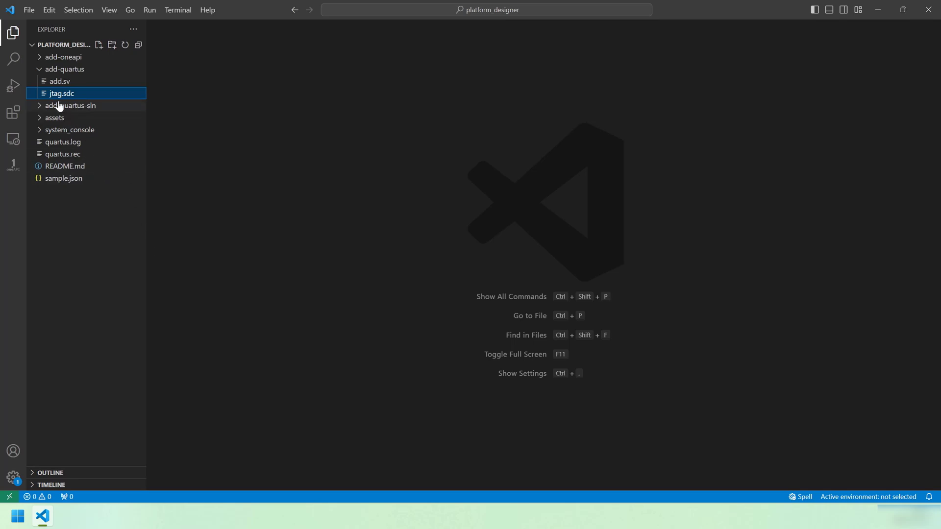
Step: Highlight add.sv's port declarations, reset pipeline block, LED register block and add_kernel_wrapper instance
{"action": "left_click", "coordinate": [60, 81]}
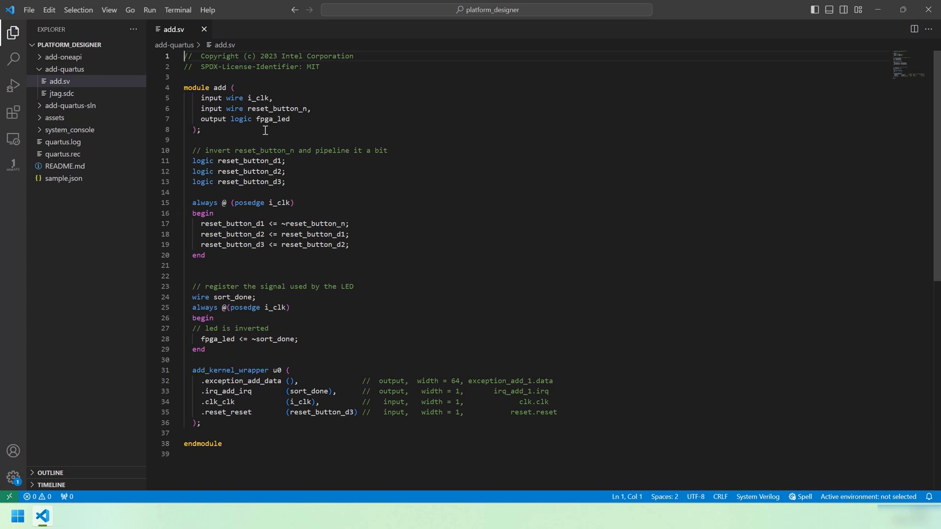
{"action": "left_click_drag", "start_coordinate": [290, 119], "coordinate": [187, 98]}
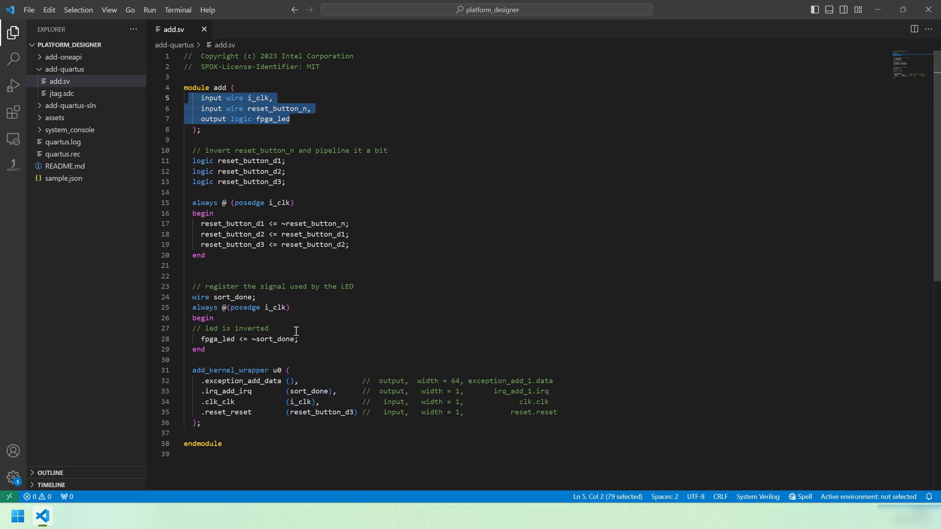
{"action": "left_click", "coordinate": [373, 245]}
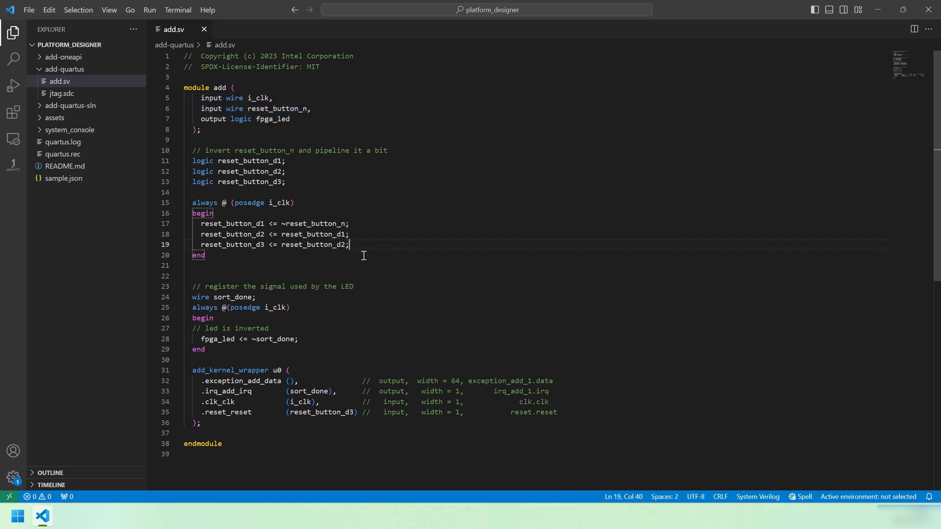
{"action": "left_click_drag", "start_coordinate": [351, 255], "coordinate": [190, 202]}
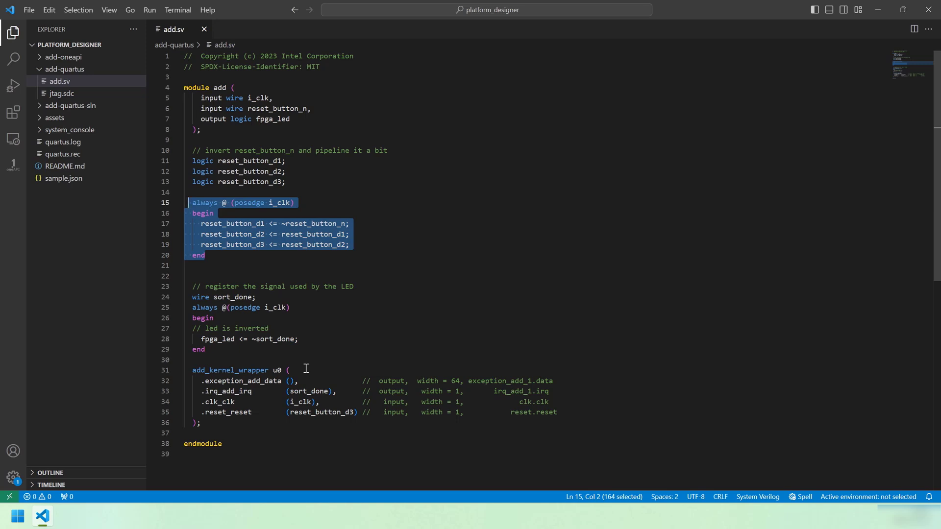
{"action": "left_click_drag", "start_coordinate": [206, 350], "coordinate": [193, 297]}
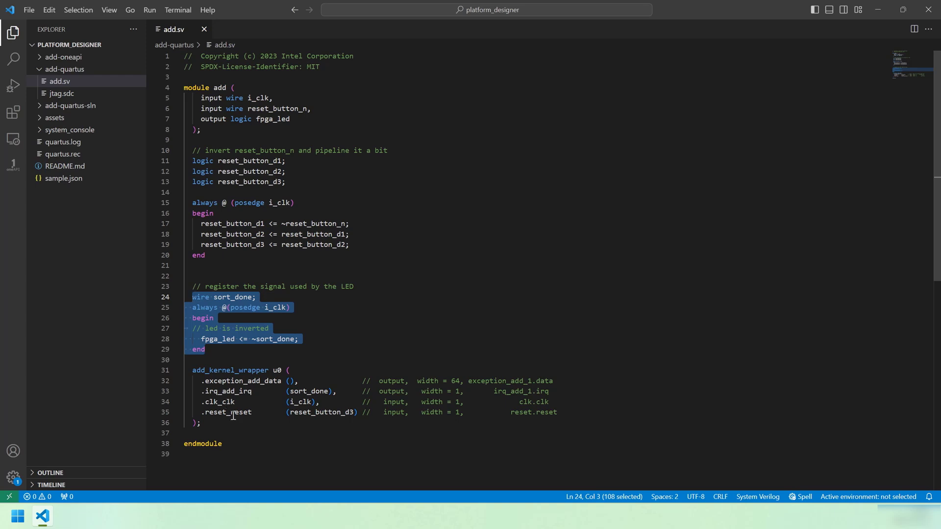
{"action": "left_click_drag", "start_coordinate": [219, 370], "coordinate": [219, 441]}
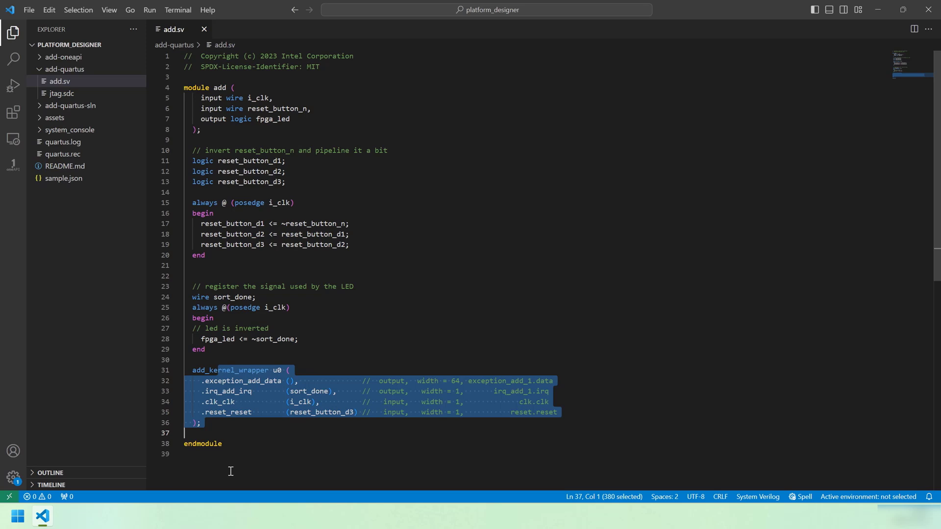
{"action": "mouse_move", "coordinate": [74, 221]}
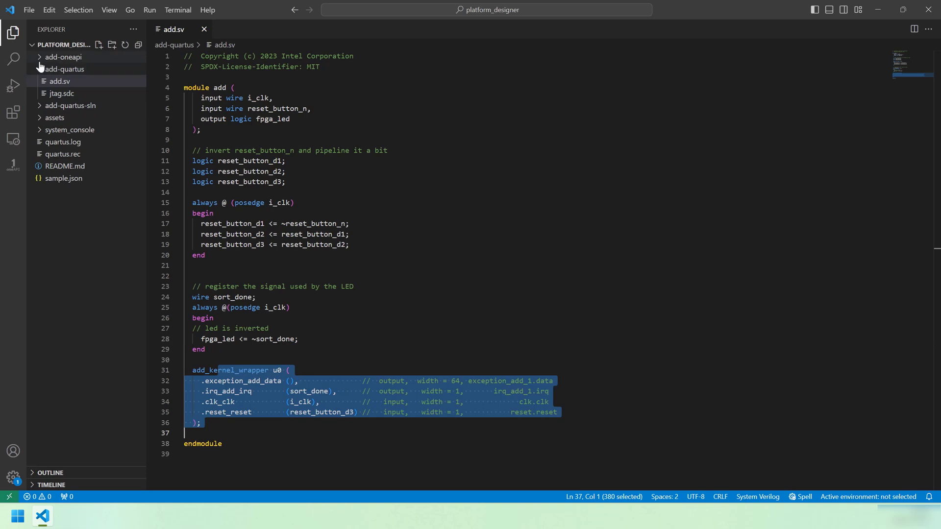
Step: Copy the add.report.prj build folder from add-oneapi into add-quartus
{"action": "left_click", "coordinate": [63, 57]}
{"action": "left_click", "coordinate": [55, 69]}
{"action": "left_click", "coordinate": [71, 82]}
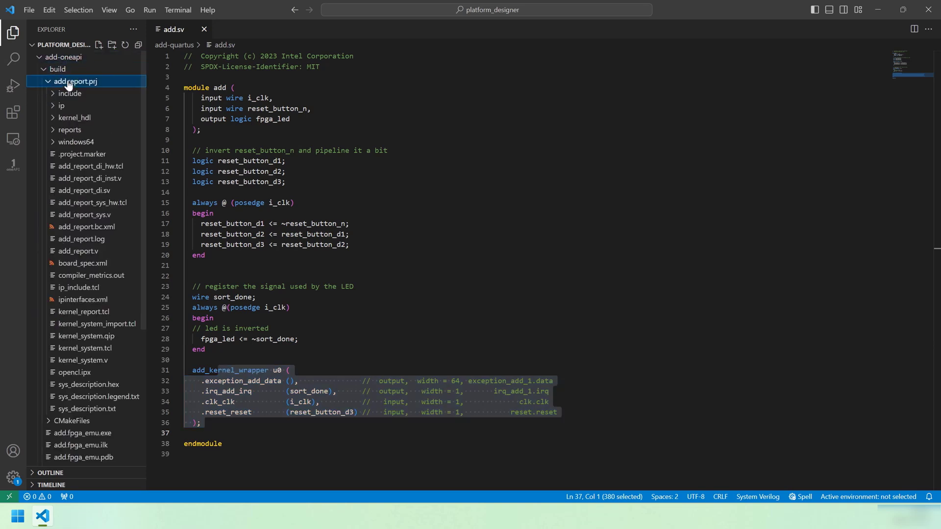
{"action": "right_click", "coordinate": [71, 83]}
{"action": "left_click", "coordinate": [92, 183]}
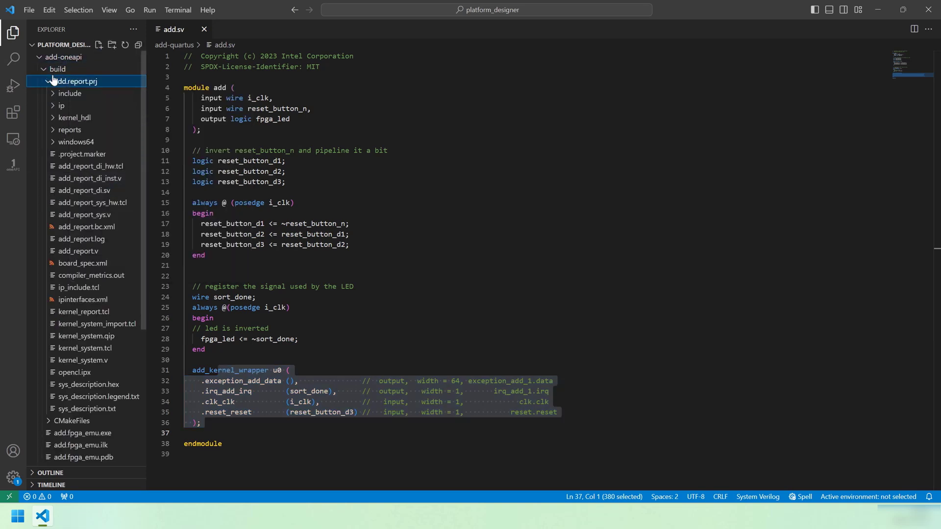
{"action": "left_click", "coordinate": [41, 59]}
{"action": "right_click", "coordinate": [64, 70]}
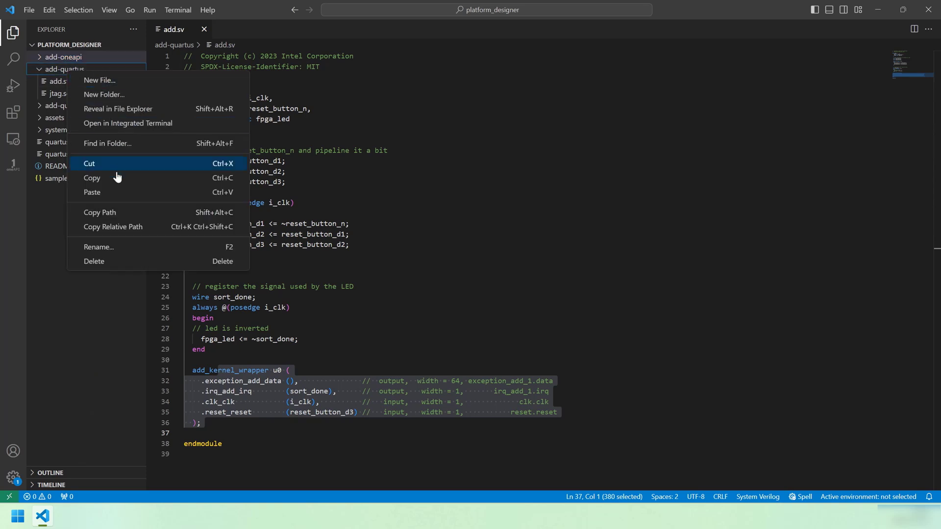
{"action": "left_click", "coordinate": [121, 193]}
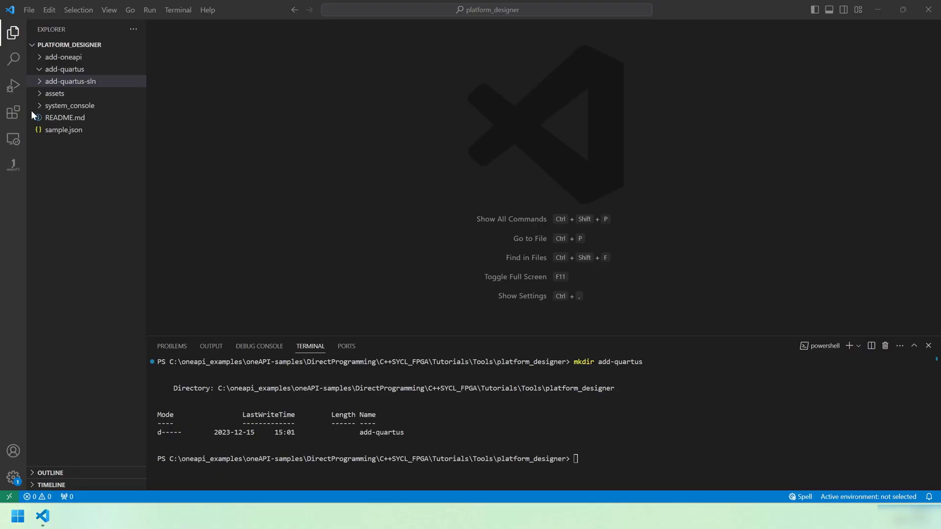
Step: Copy add.sv and jtag.sdc from add-quartus-sln into add-quartus
{"action": "mouse_move", "coordinate": [64, 44]}
{"action": "left_click", "coordinate": [40, 83]}
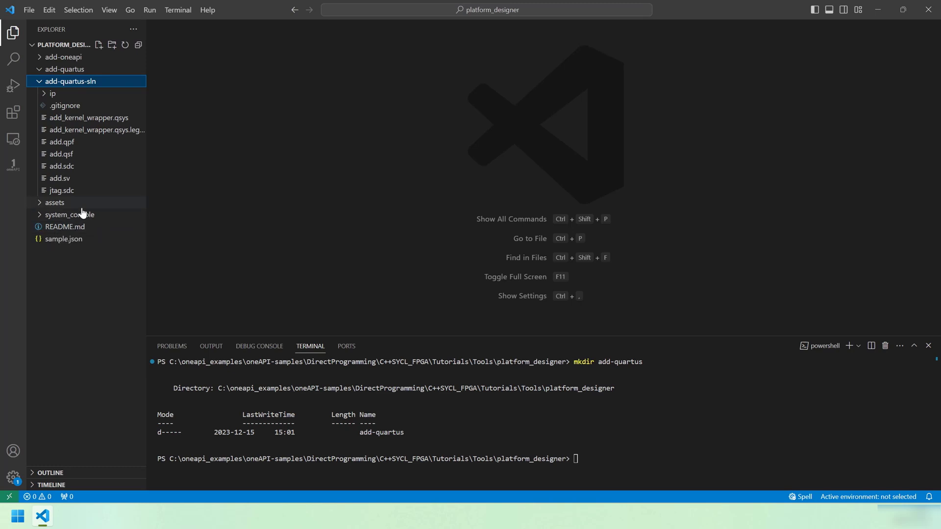
{"action": "left_click", "coordinate": [59, 179]}
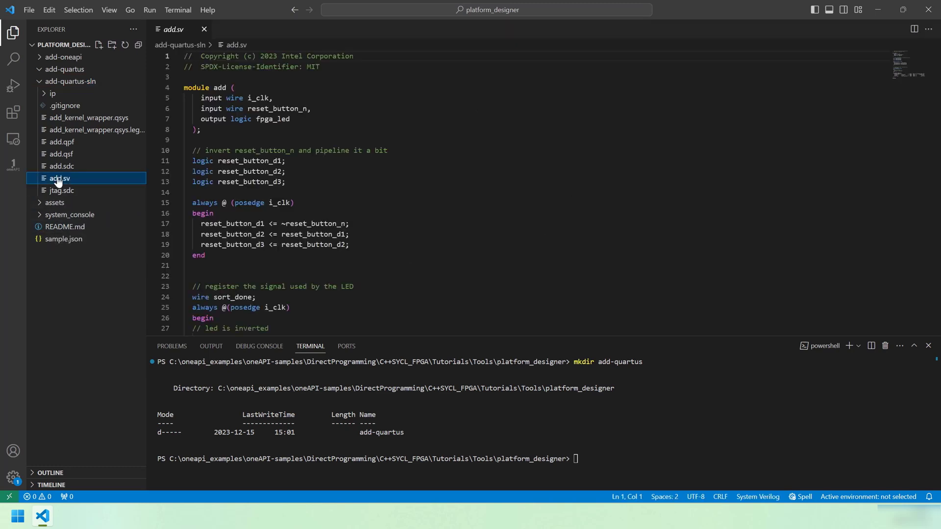
{"action": "left_click", "coordinate": [62, 191]}
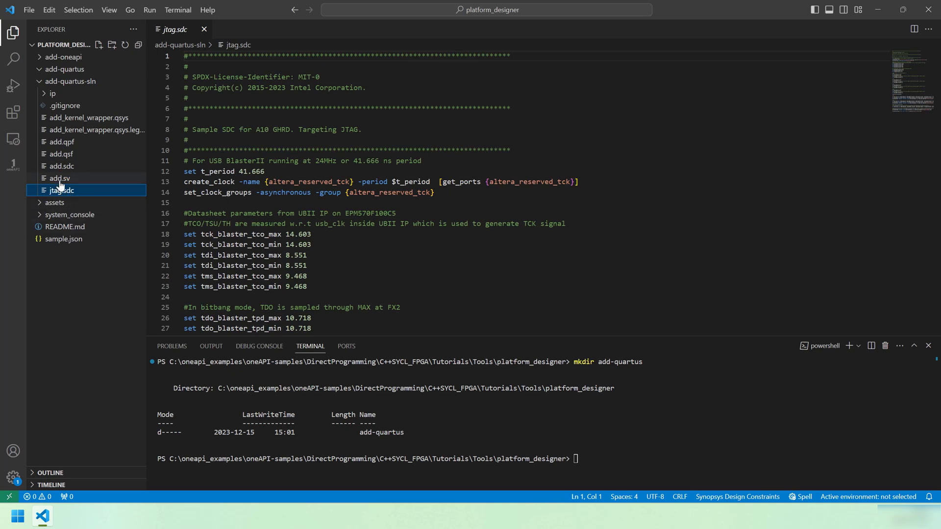
{"action": "right_click", "coordinate": [61, 179]}
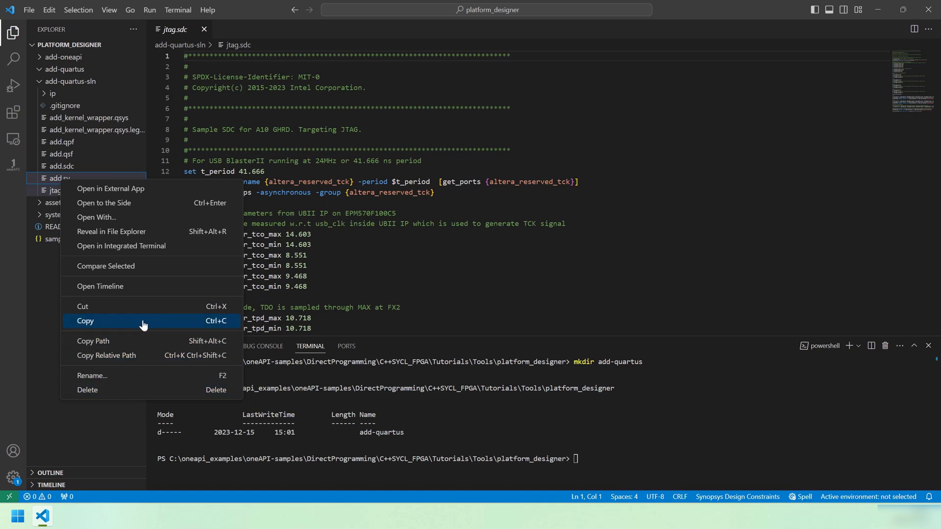
{"action": "left_click", "coordinate": [109, 324]}
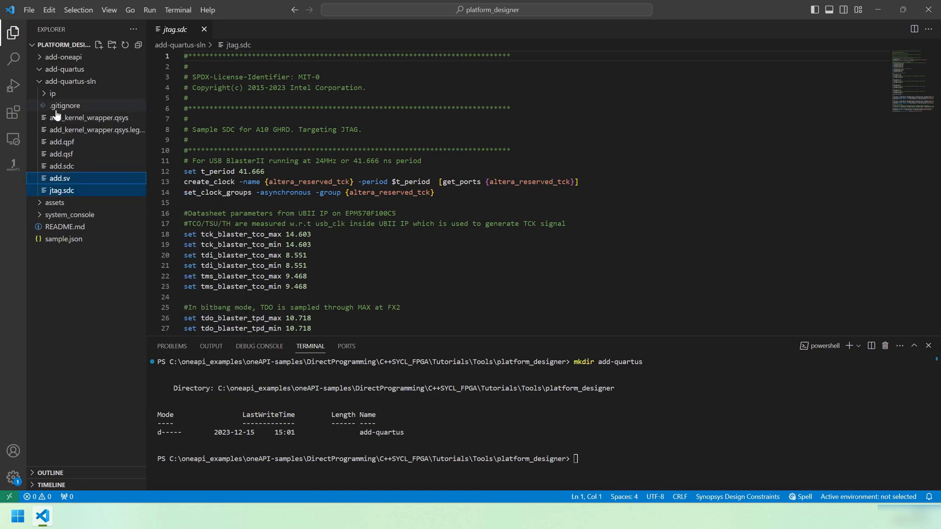
{"action": "left_click", "coordinate": [40, 80]}
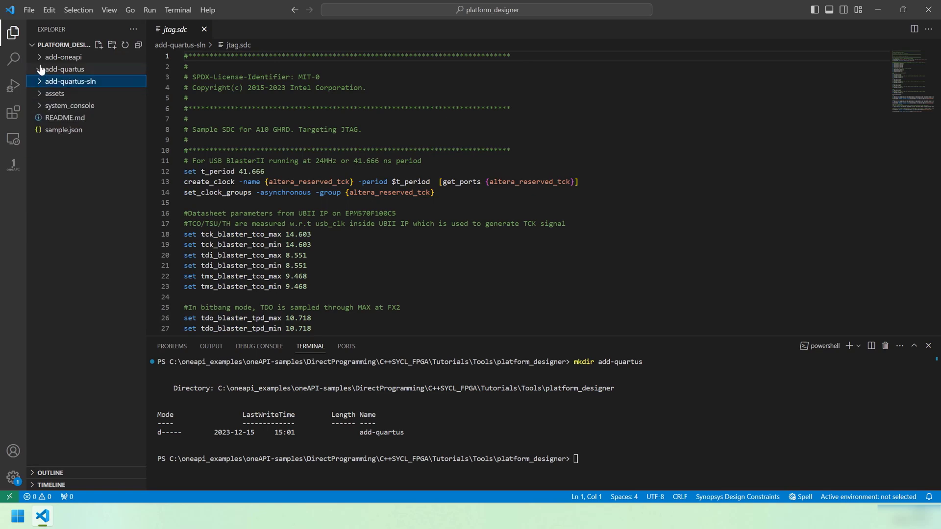
{"action": "left_click", "coordinate": [59, 70]}
{"action": "right_click", "coordinate": [64, 69]}
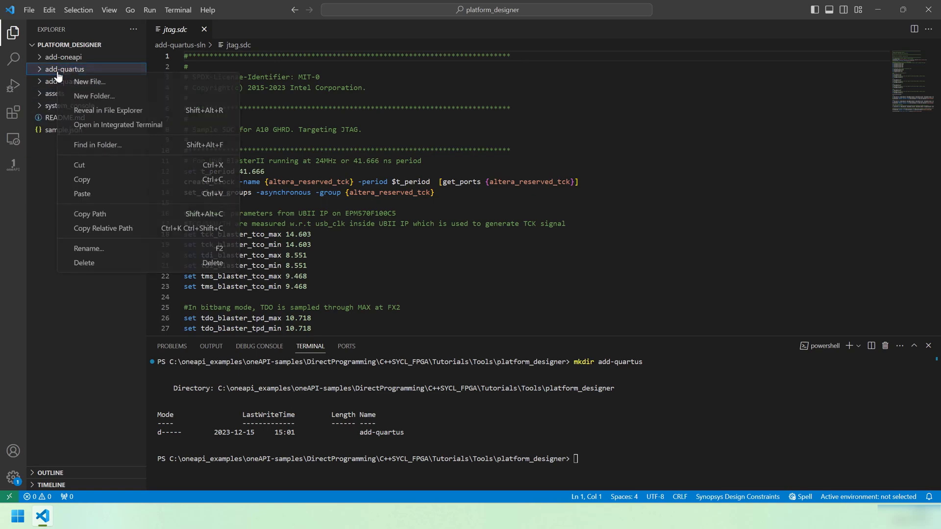
{"action": "left_click", "coordinate": [116, 194]}
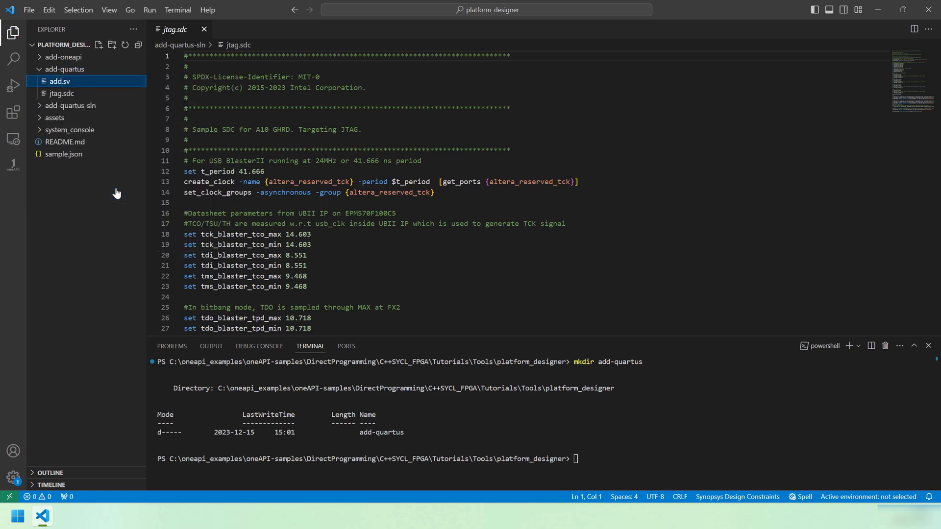
Step: Copy add.report.prj into add-quartus again and focus the terminal prompt
{"action": "left_click", "coordinate": [36, 59]}
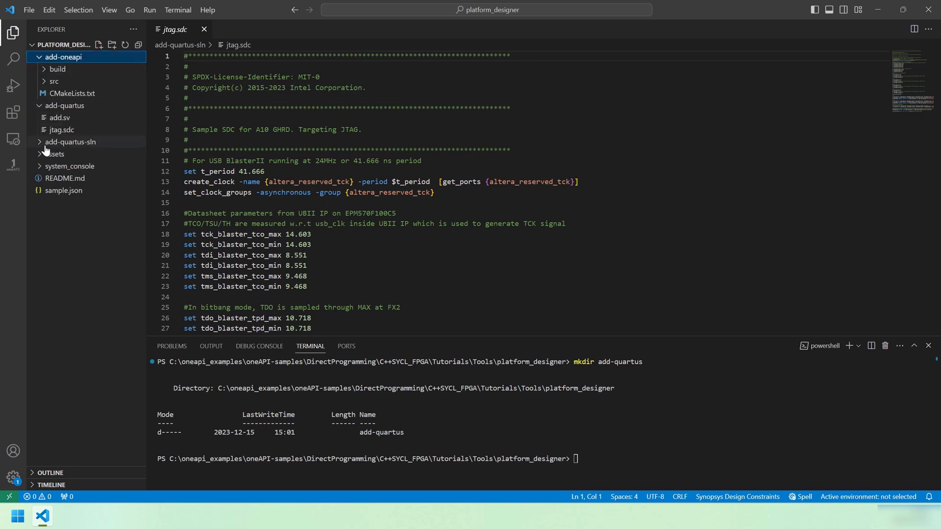
{"action": "left_click", "coordinate": [44, 69]}
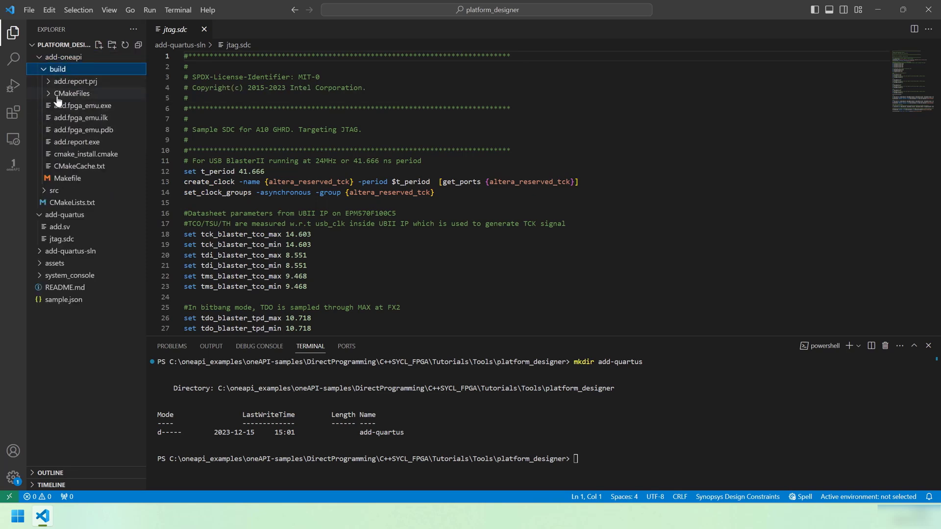
{"action": "left_click", "coordinate": [89, 83]}
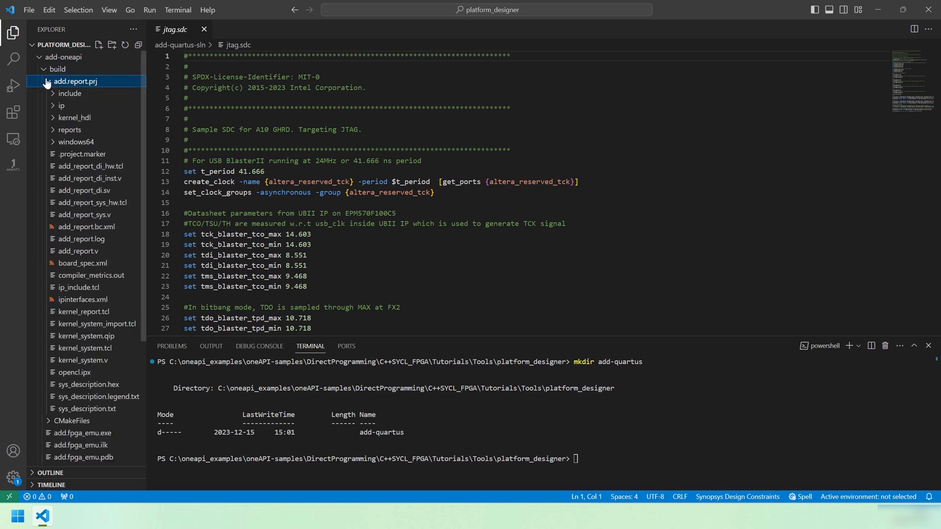
{"action": "left_click", "coordinate": [48, 83]}
{"action": "right_click", "coordinate": [94, 82]}
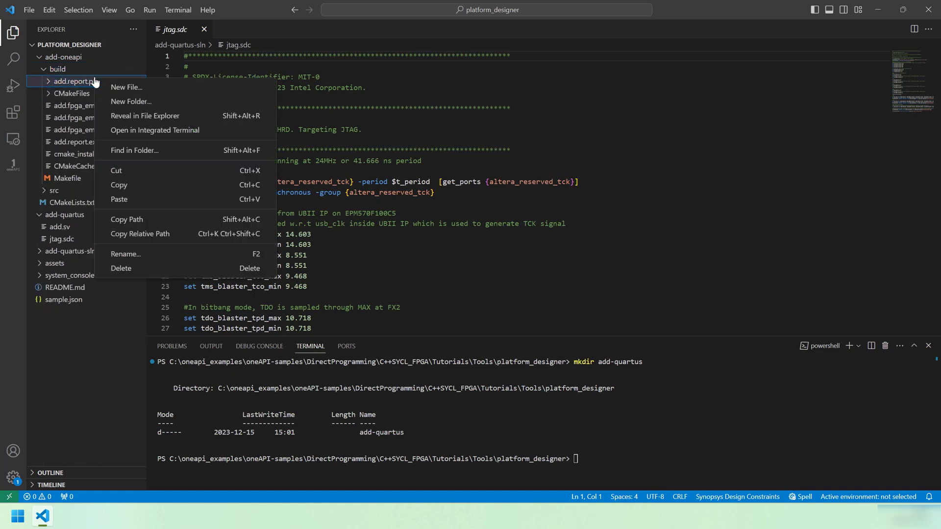
{"action": "left_click", "coordinate": [140, 185]}
{"action": "right_click", "coordinate": [74, 215]}
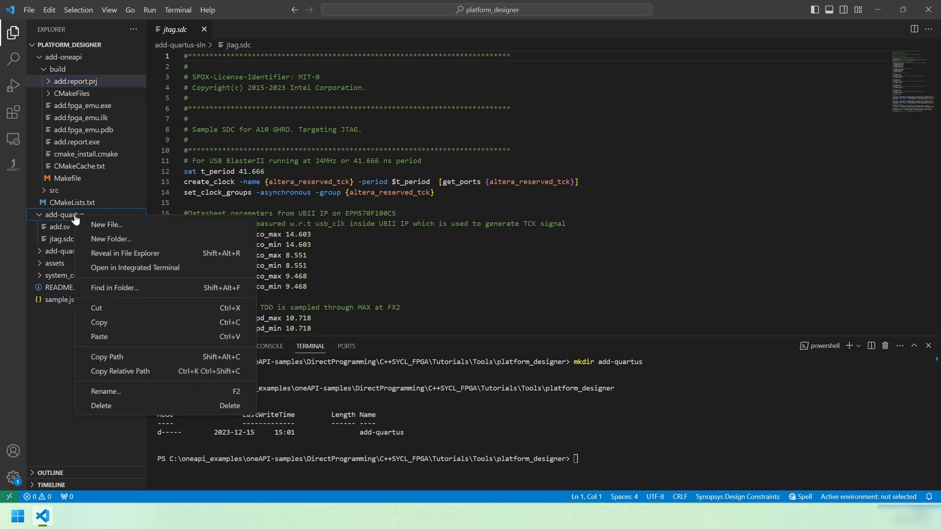
{"action": "left_click", "coordinate": [137, 338]}
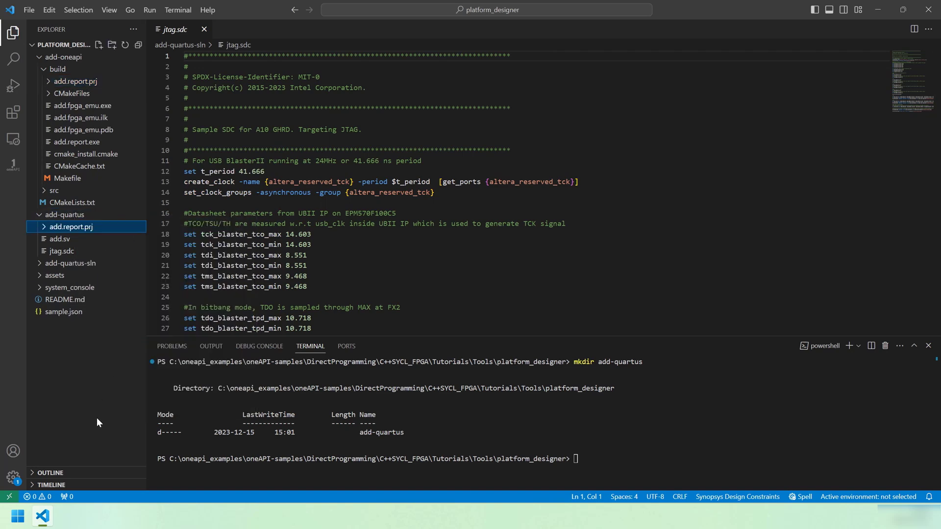
{"action": "left_click", "coordinate": [681, 425]}
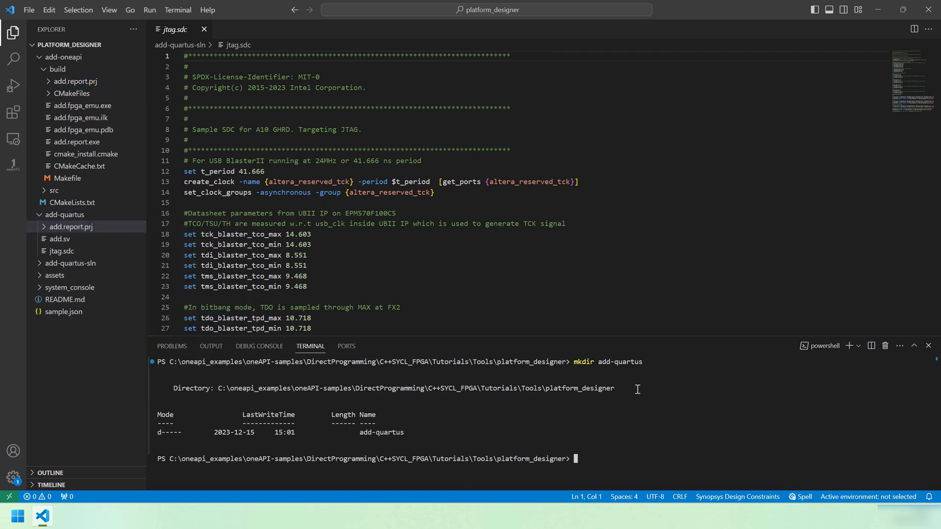
{"action": "type", "text": "quartus"}
Step: Launch Quartus Prime Pro from the terminal and reposition its window
{"action": "key", "text": "Return"}
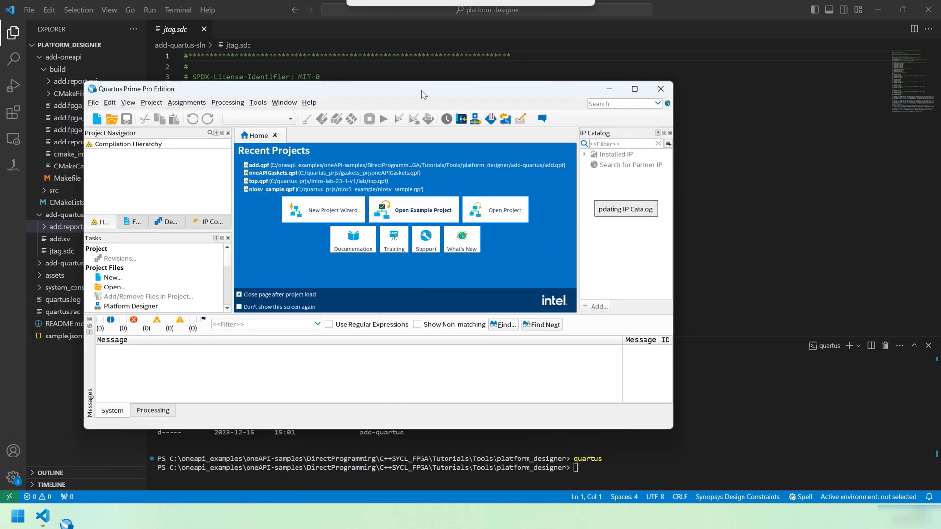
{"action": "left_click_drag", "start_coordinate": [420, 93], "coordinate": [483, 86]}
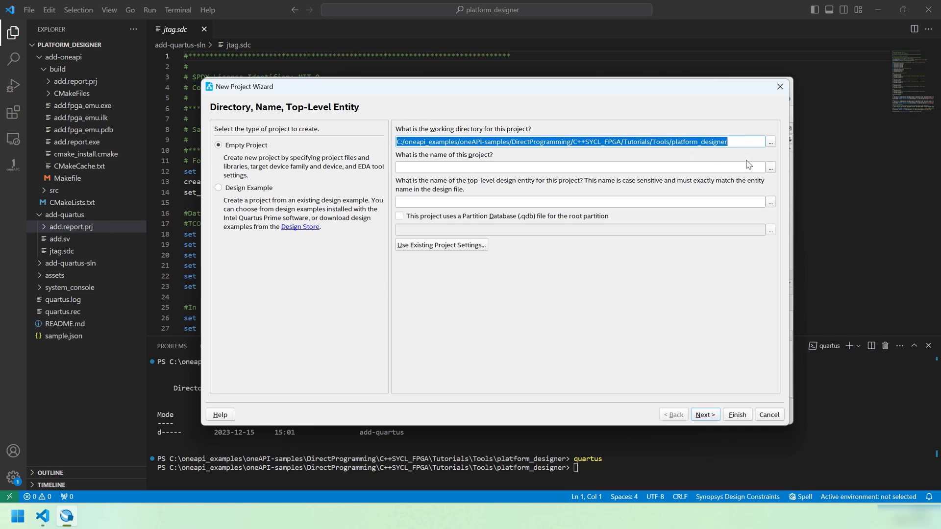
Step: Use add-quartus as the working directory for project add and continue to device settings
{"action": "left_click", "coordinate": [771, 142]}
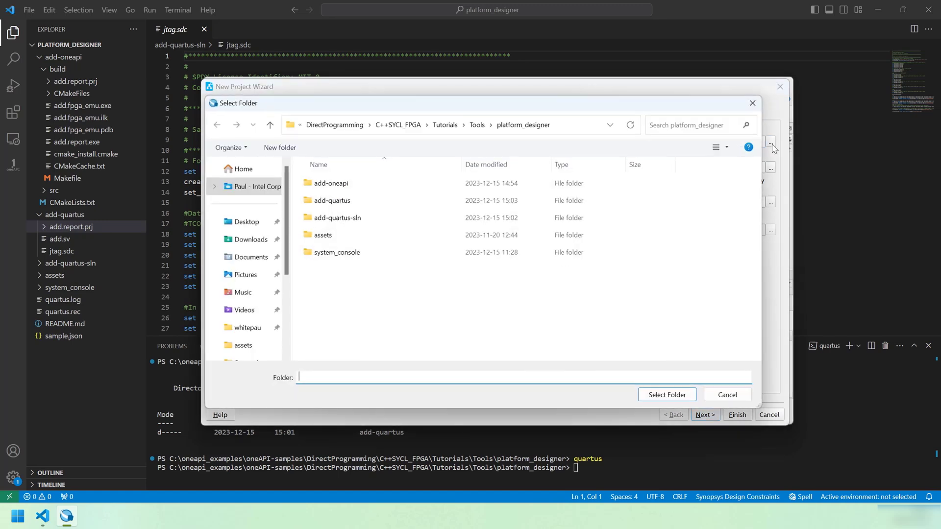
{"action": "double_click", "coordinate": [331, 200]}
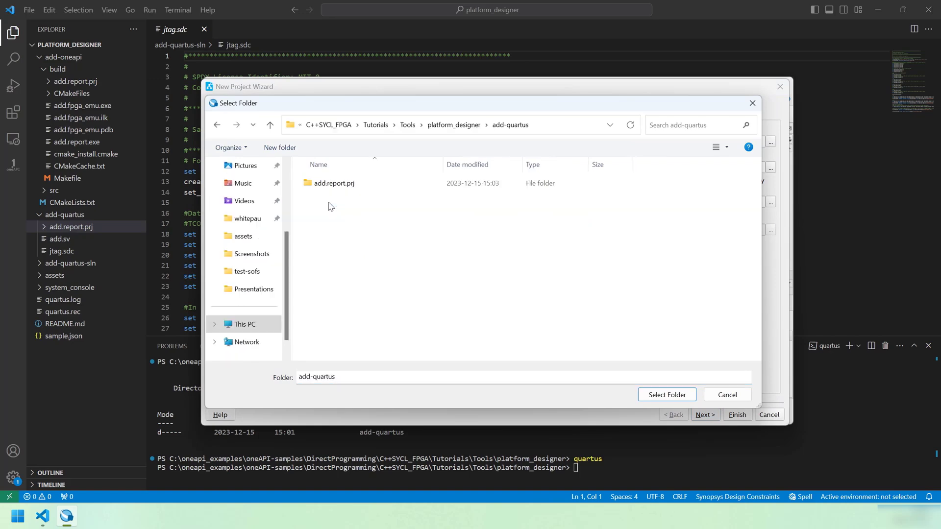
{"action": "left_click", "coordinate": [667, 395]}
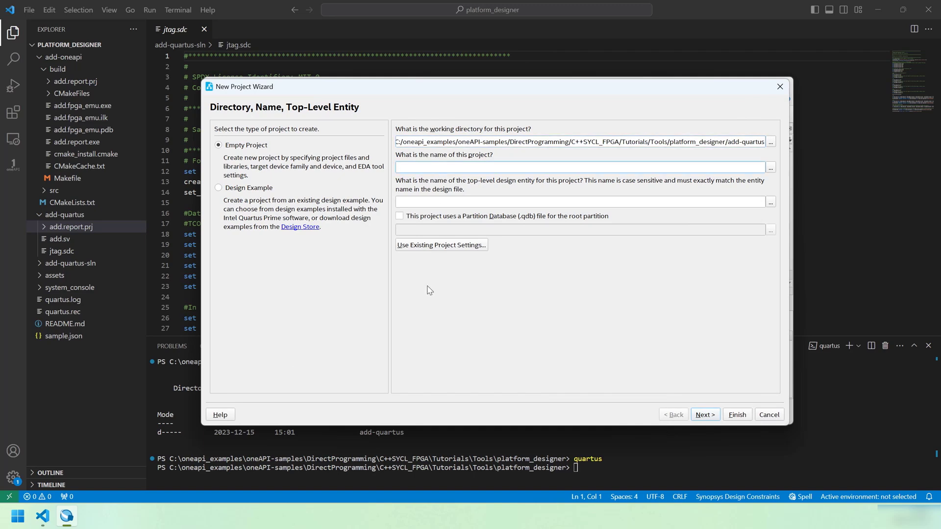
{"action": "type", "text": "add"}
{"action": "left_click", "coordinate": [705, 414]}
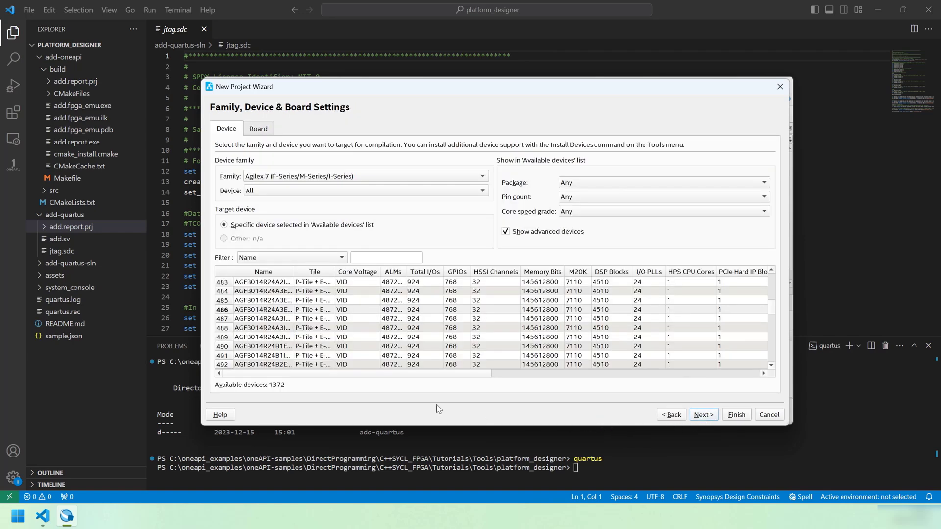
Step: Change the device family to Arria 10
{"action": "left_click", "coordinate": [354, 180]}
{"action": "left_click", "coordinate": [287, 193]}
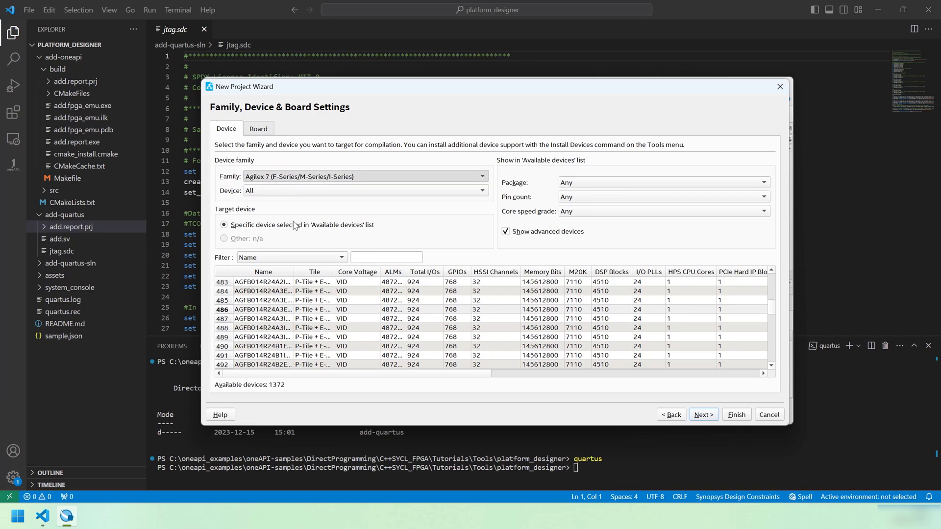
{"action": "key", "text": "Down"}
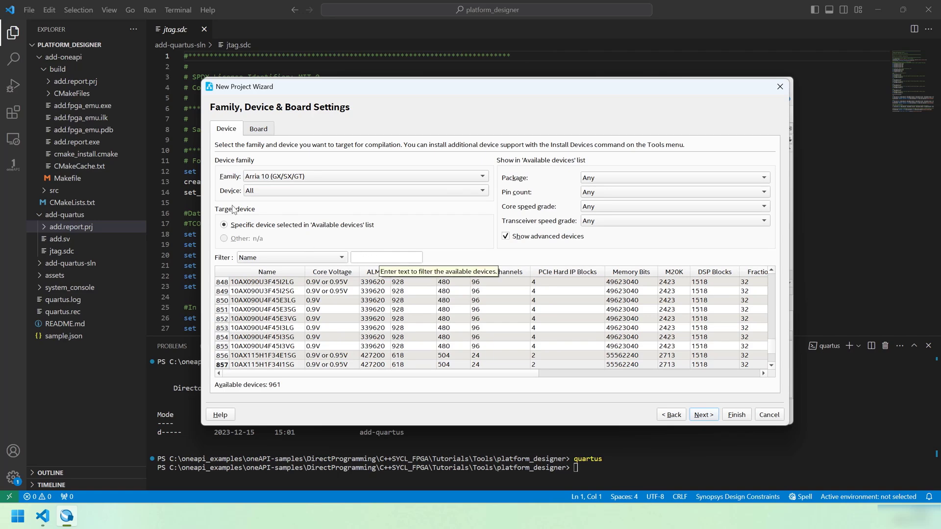
{"action": "left_click_drag", "start_coordinate": [294, 96], "coordinate": [335, 91]}
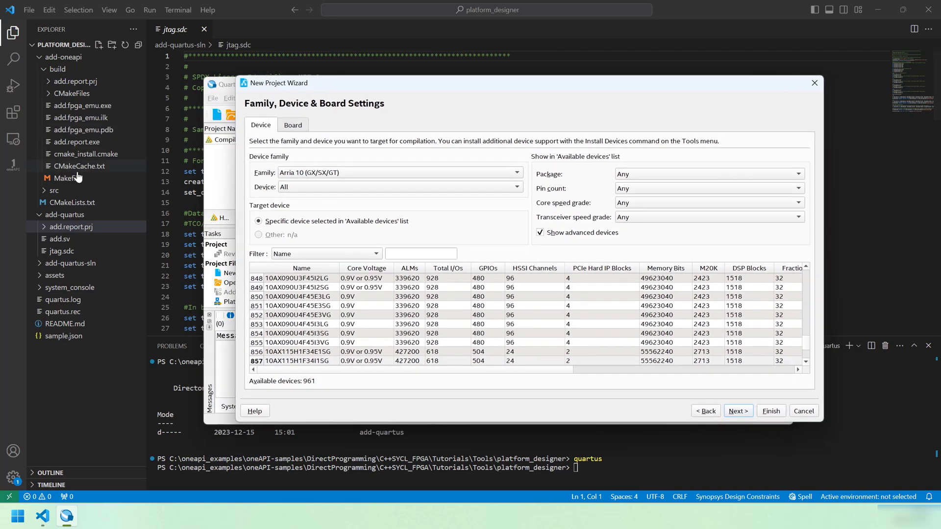
Step: Copy part number 10AS066N3F40E2SG from CMakeLists.txt into the device filter and select it
{"action": "left_click", "coordinate": [72, 202]}
{"action": "double_click", "coordinate": [346, 216]}
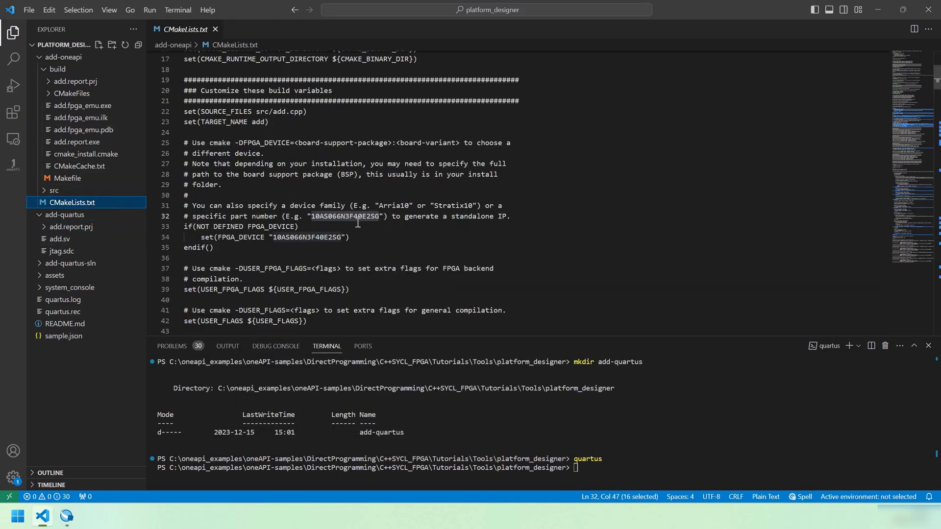
{"action": "right_click", "coordinate": [347, 215]}
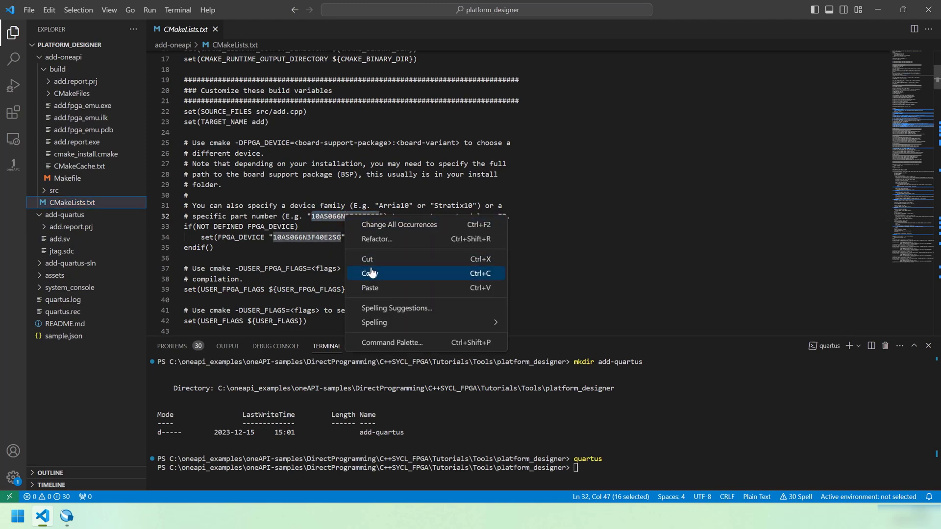
{"action": "left_click", "coordinate": [370, 273]}
{"action": "left_click", "coordinate": [67, 516]}
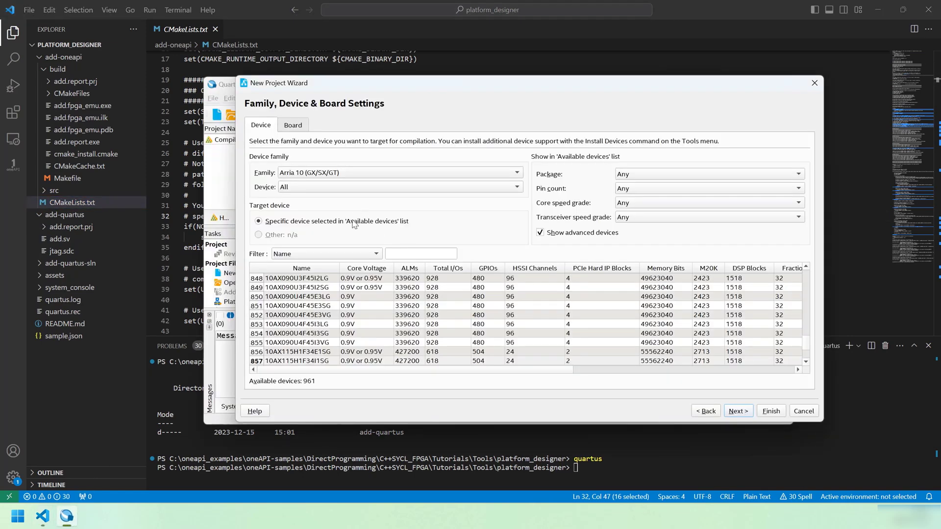
{"action": "right_click", "coordinate": [415, 253]}
{"action": "left_click", "coordinate": [445, 306]}
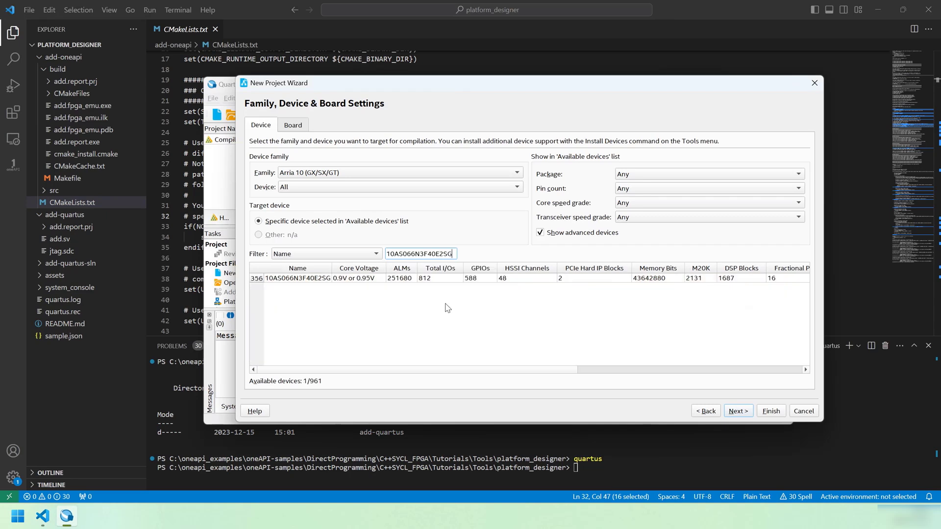
{"action": "left_click", "coordinate": [325, 279]}
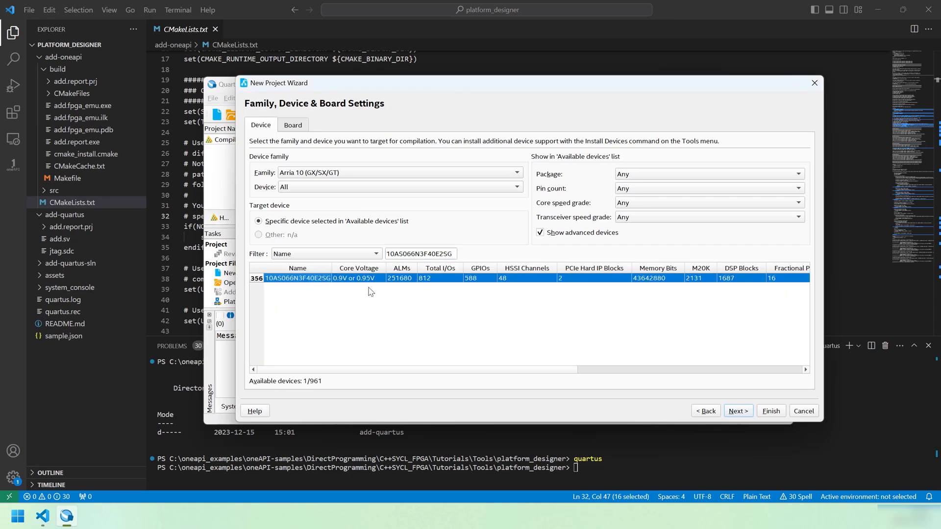
Step: Add all design files from the project folder and finish creating the add project
{"action": "left_click", "coordinate": [738, 410]}
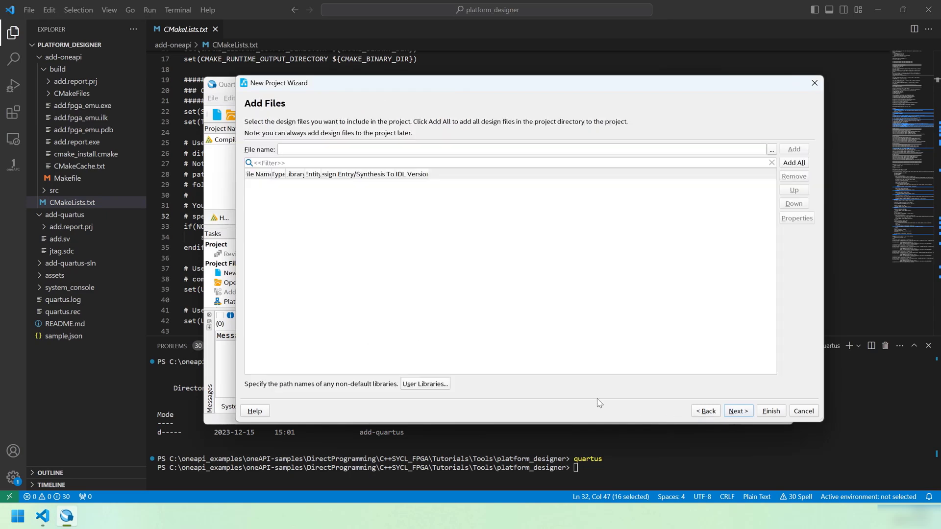
{"action": "left_click", "coordinate": [795, 163]}
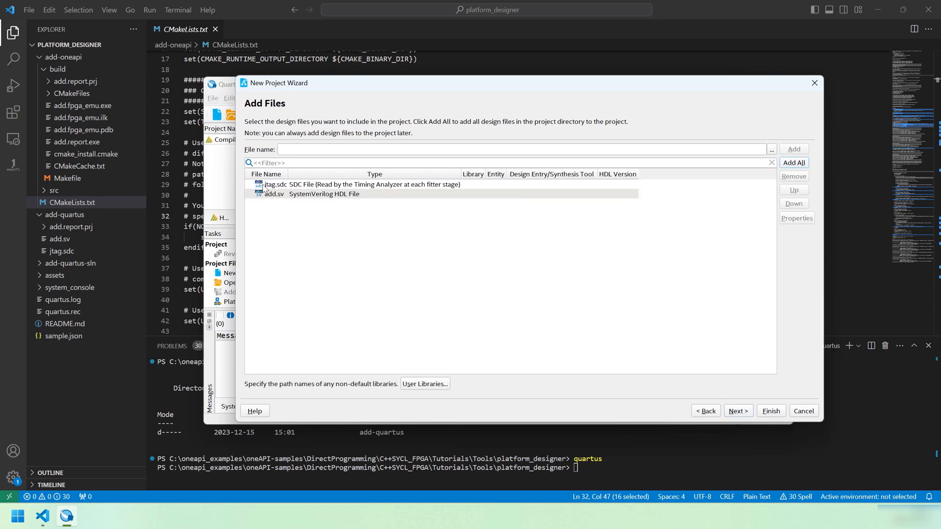
{"action": "left_click", "coordinate": [738, 411]}
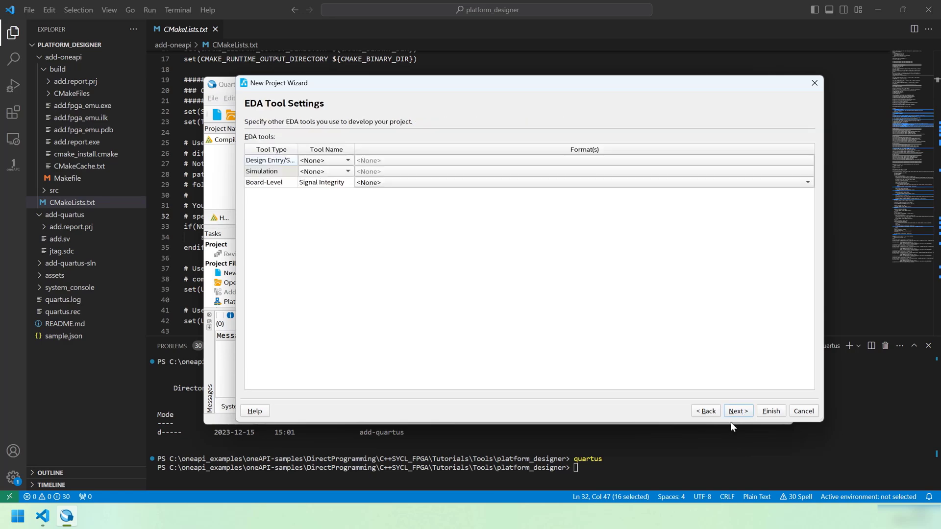
{"action": "left_click", "coordinate": [770, 411]}
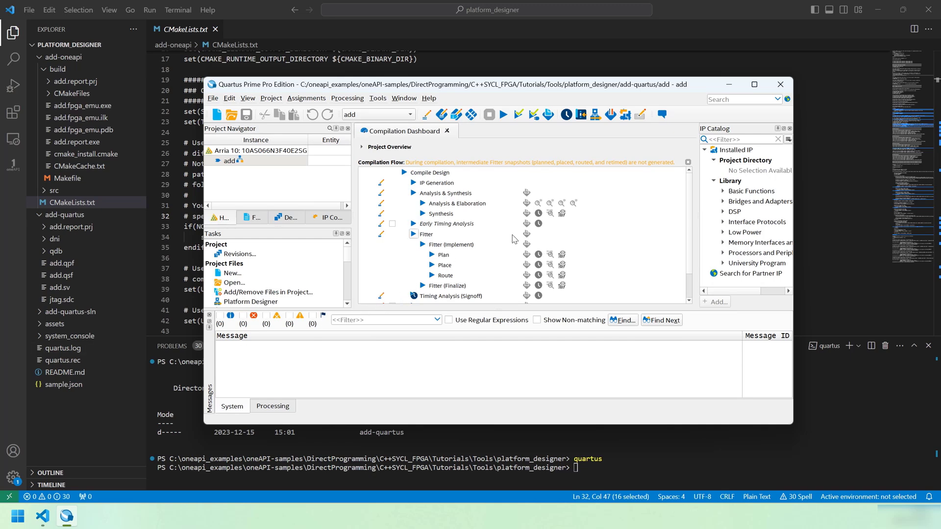
Step: Launch Platform Designer and create the add_kernel_wrapper.qsys system for the add.qpf project
{"action": "left_click", "coordinate": [596, 115]}
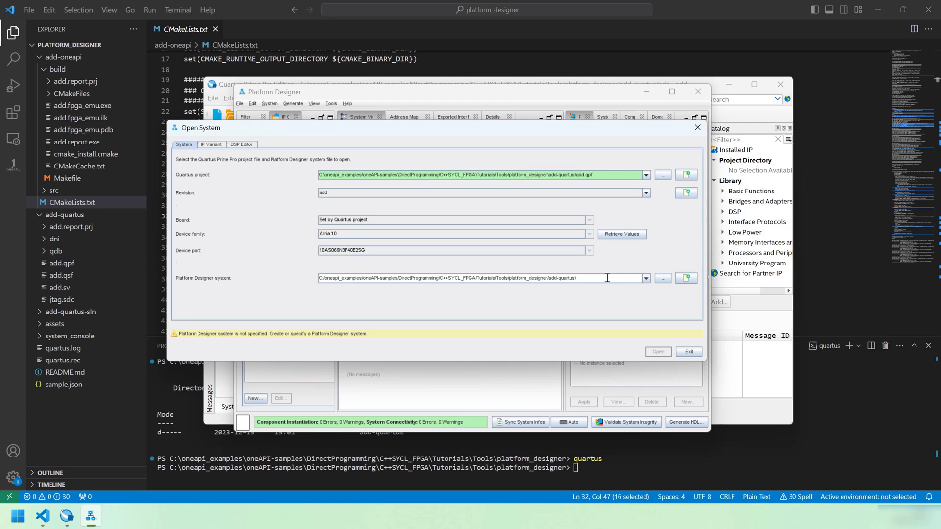
{"action": "type", "text": "add_kernel_wrapper"}
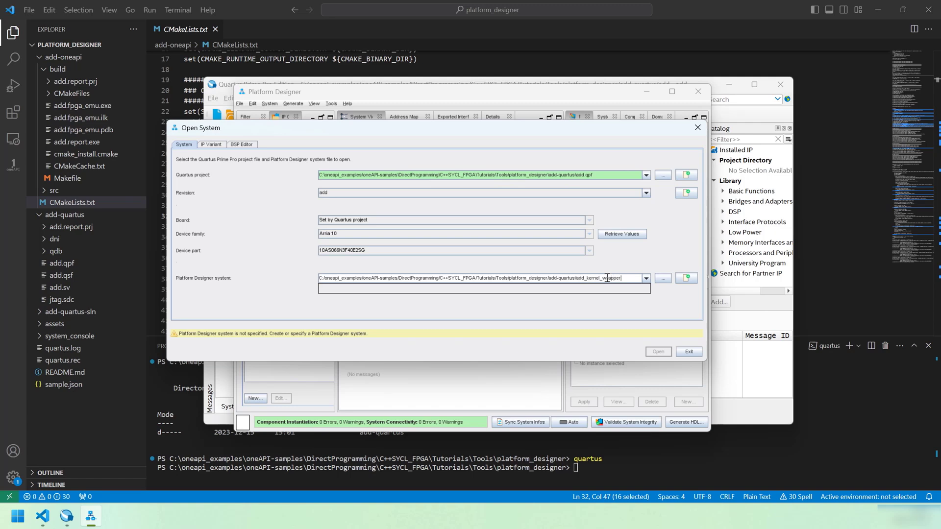
{"action": "left_click", "coordinate": [687, 279]}
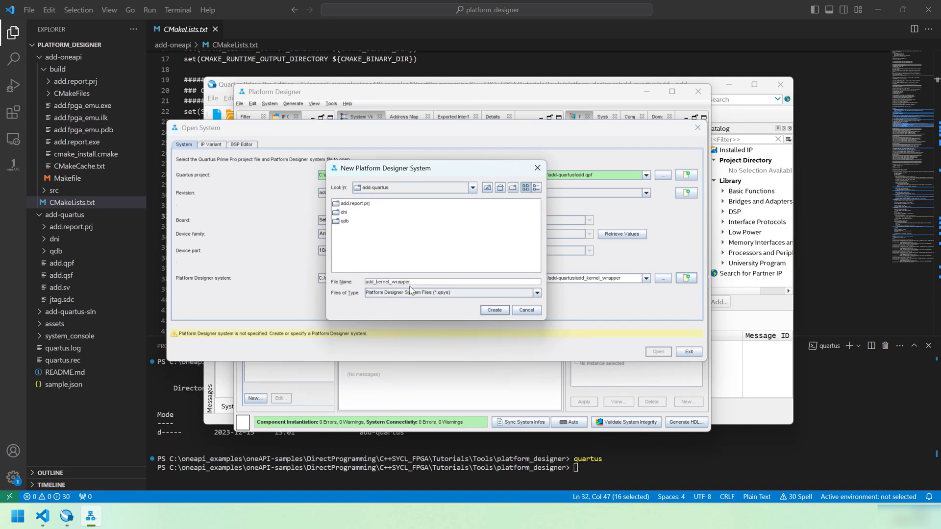
{"action": "left_click", "coordinate": [494, 309]}
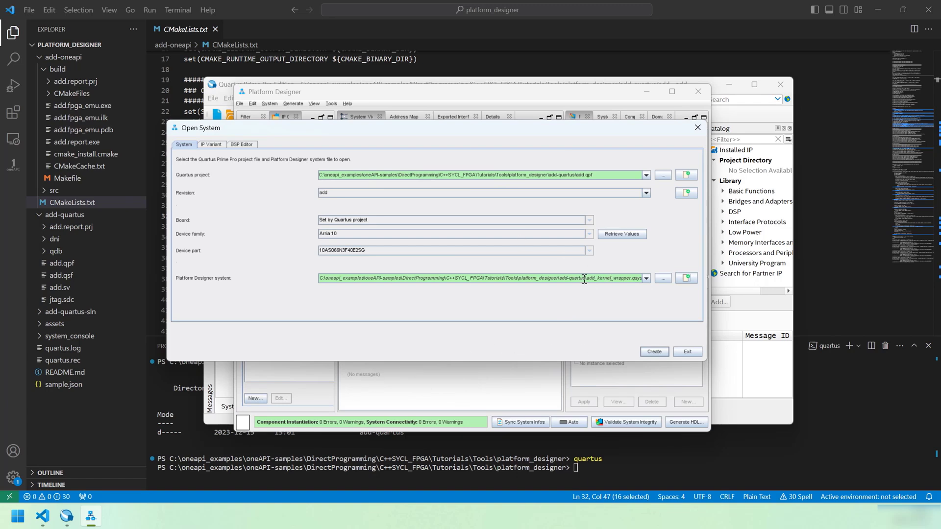
{"action": "left_click", "coordinate": [654, 351]}
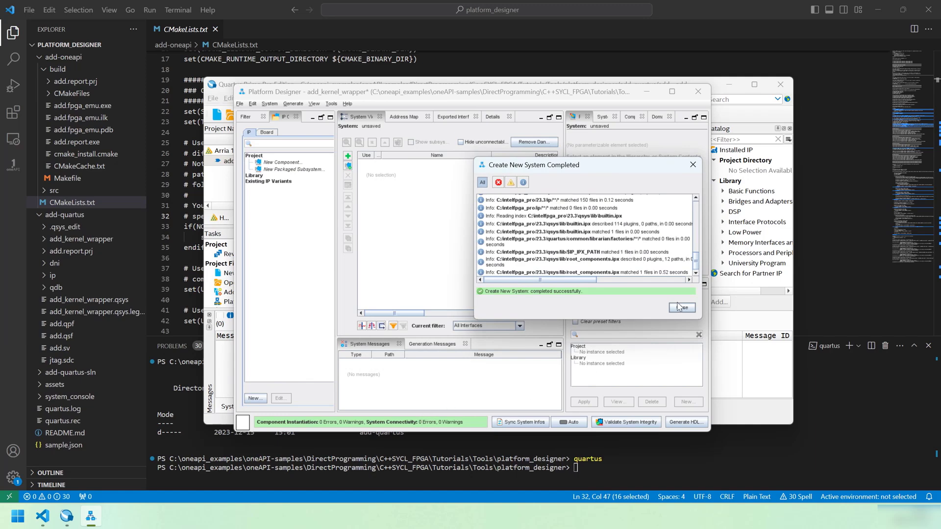
{"action": "left_click", "coordinate": [681, 307]}
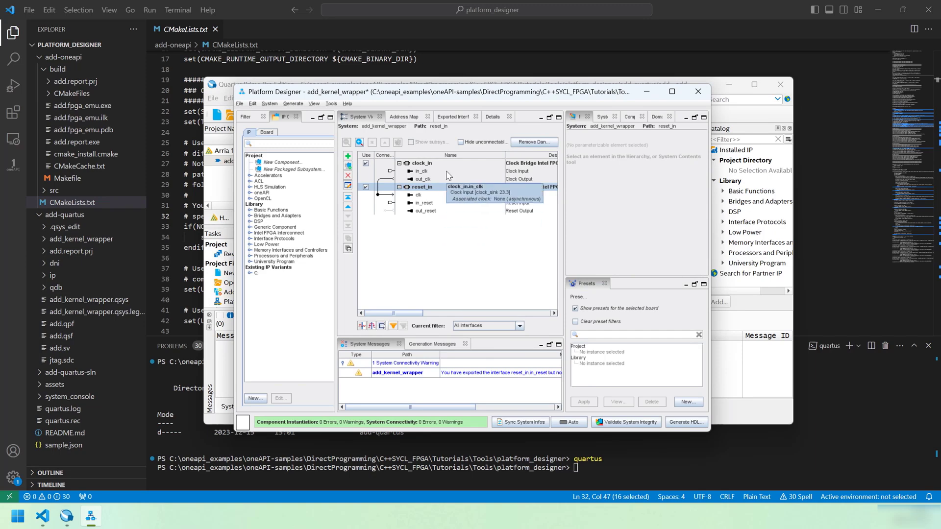
Step: Disconnect reset_in from the clock and set its Synchronous edges to none
{"action": "left_click", "coordinate": [671, 91]}
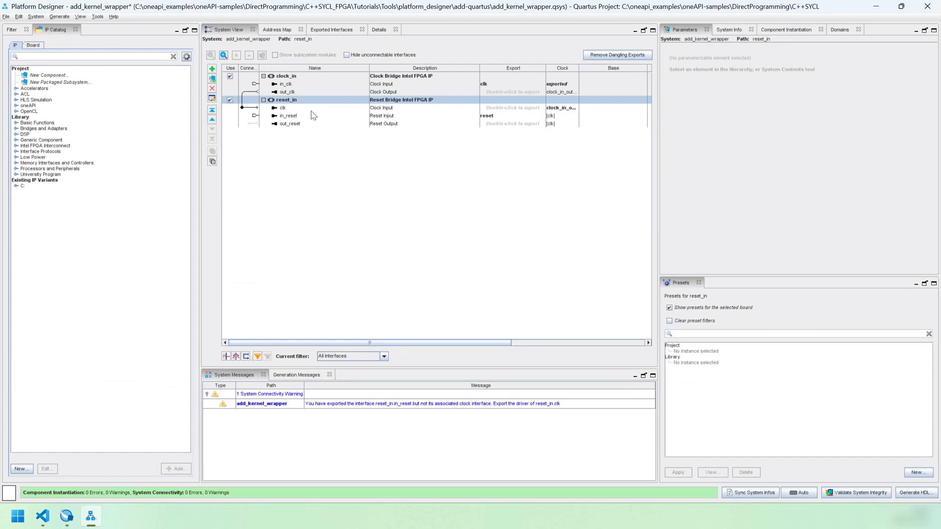
{"action": "left_click", "coordinate": [242, 107]}
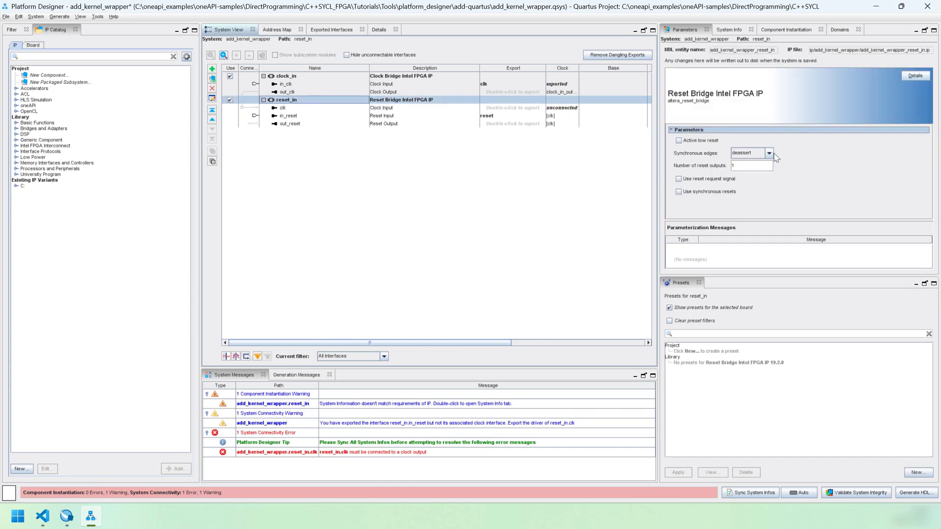
{"action": "left_click", "coordinate": [768, 154]}
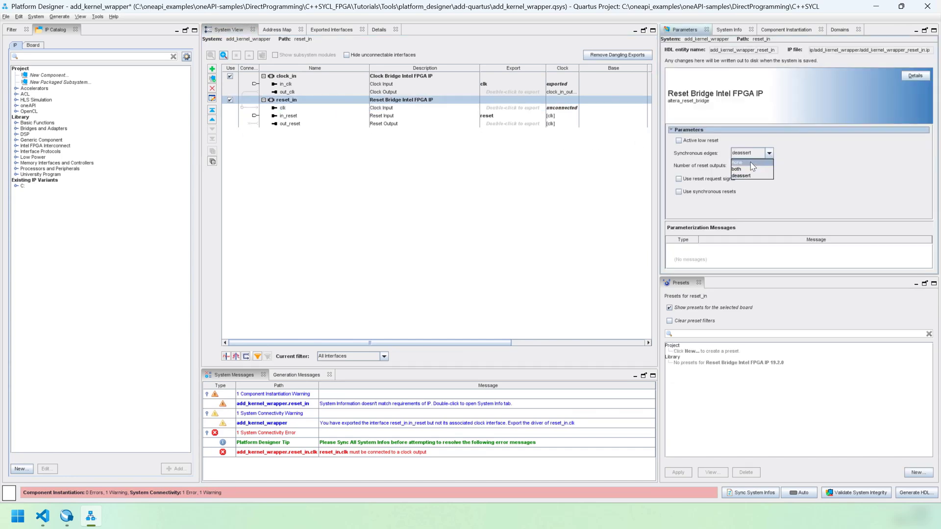
{"action": "left_click", "coordinate": [749, 162]}
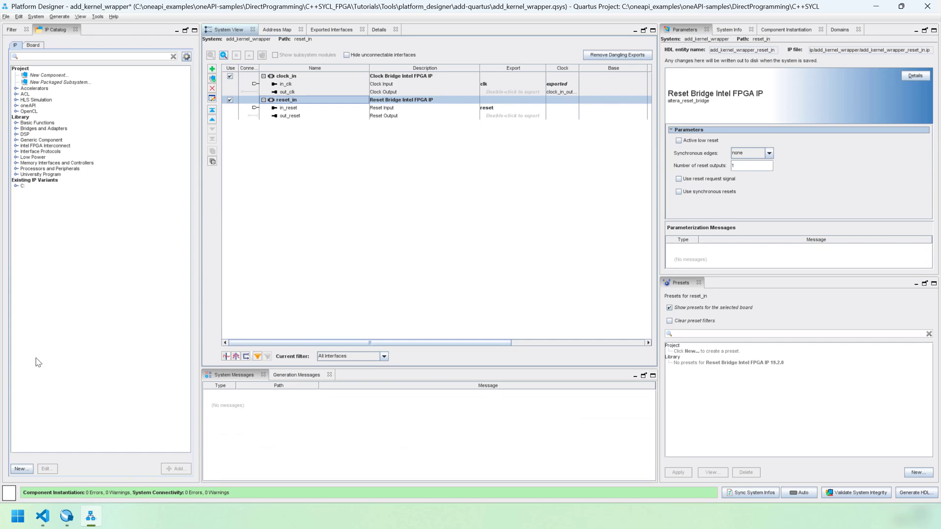
Step: Add the JTAG to Avalon Master Bridge from Basic Functions > Bridges and Adaptors > Memory Mapped
{"action": "left_click", "coordinate": [72, 57]}
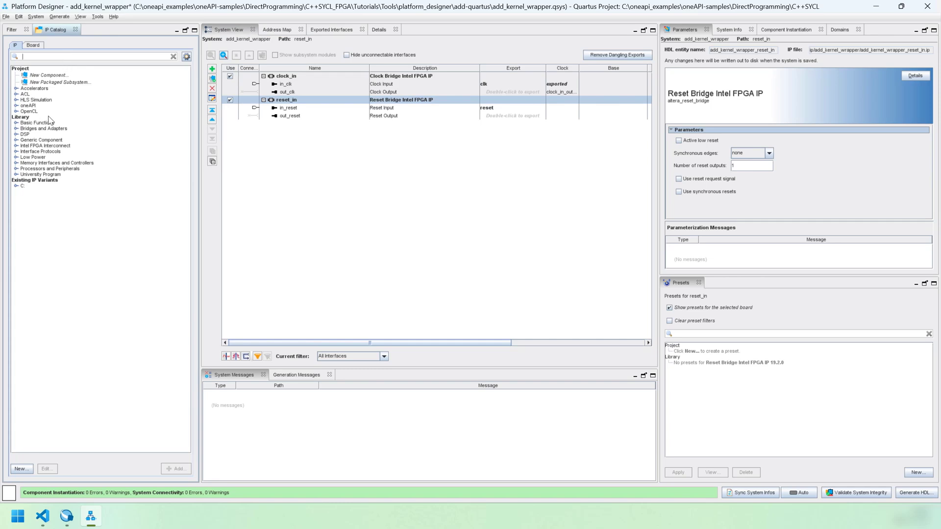
{"action": "left_click", "coordinate": [15, 123]}
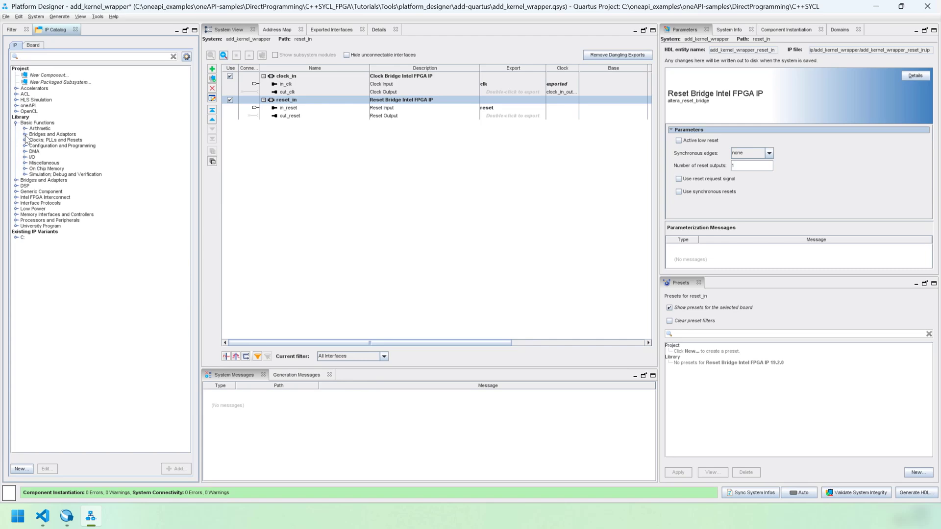
{"action": "left_click", "coordinate": [24, 135]}
{"action": "left_click", "coordinate": [33, 158]}
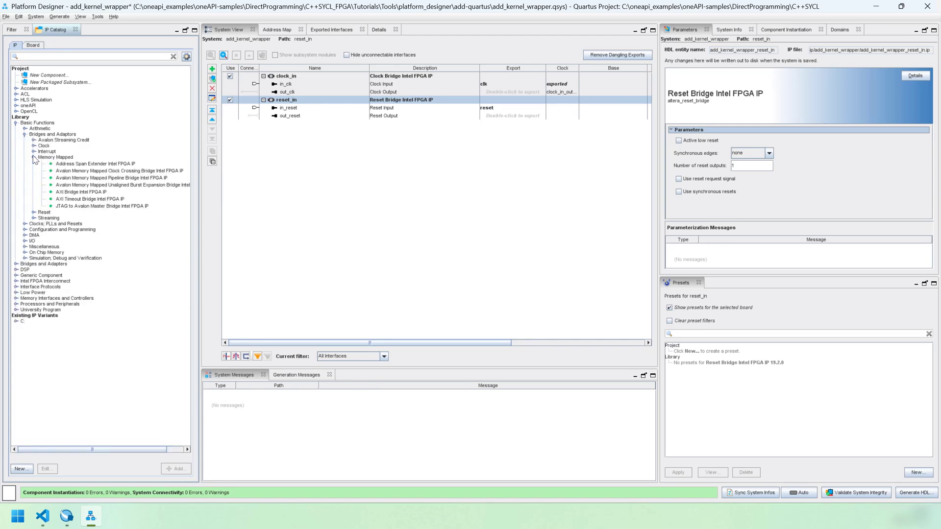
{"action": "left_click", "coordinate": [77, 207]}
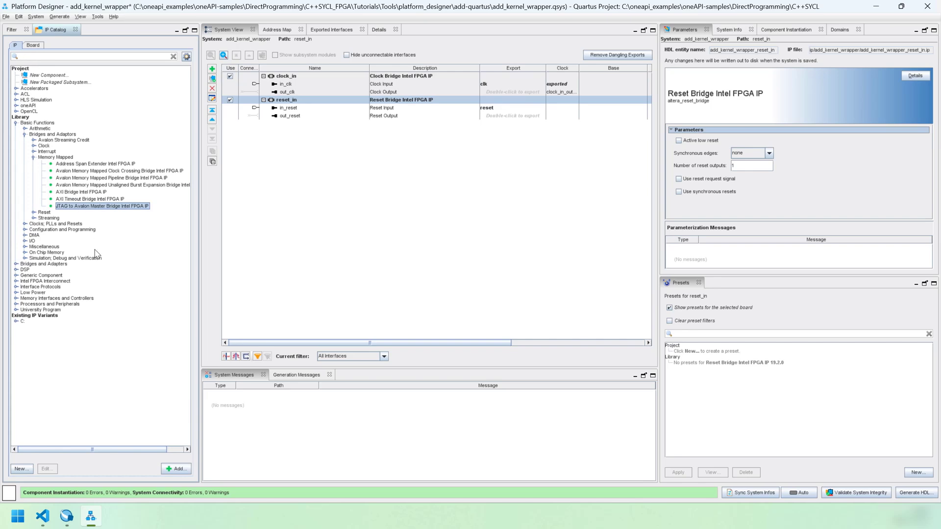
{"action": "left_click", "coordinate": [175, 469]}
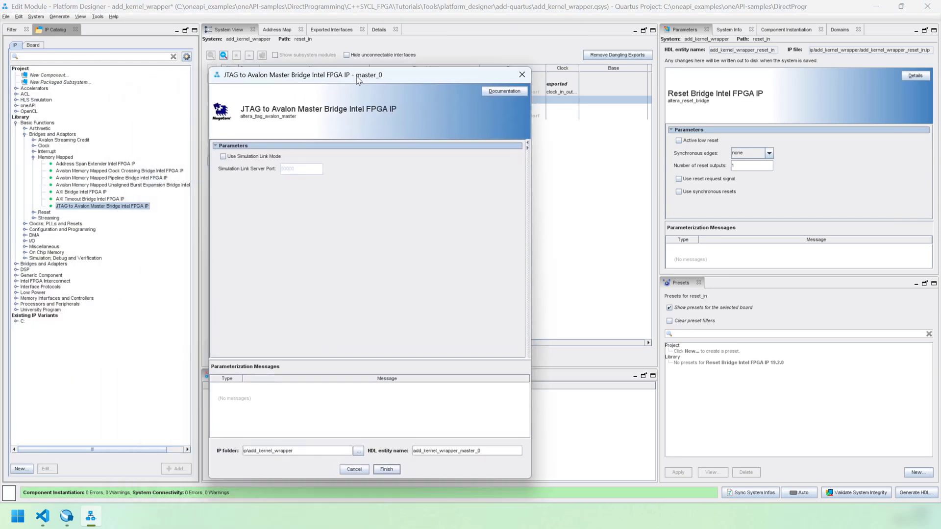
Step: Rename the bridge's HDL entity to master_0 and finish adding it
{"action": "double_click", "coordinate": [486, 451]}
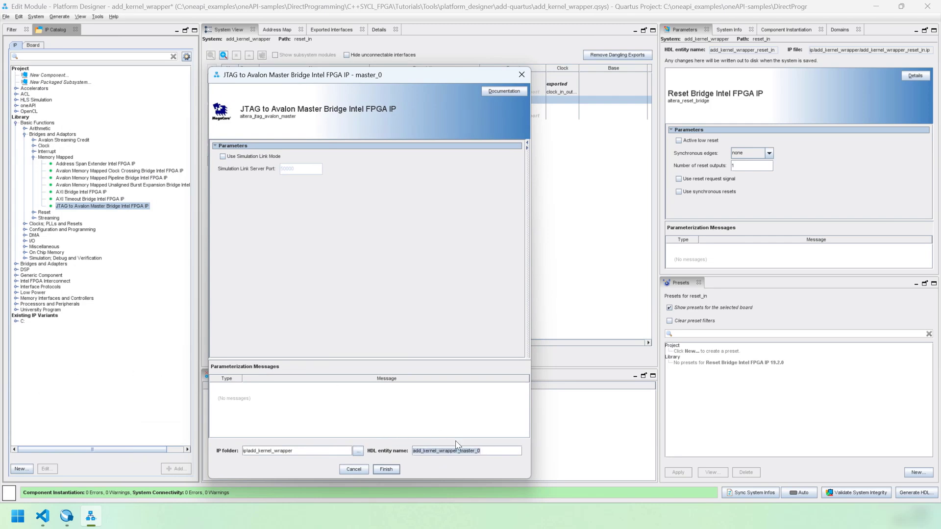
{"action": "type", "text": "m"}
{"action": "left_click", "coordinate": [386, 469]}
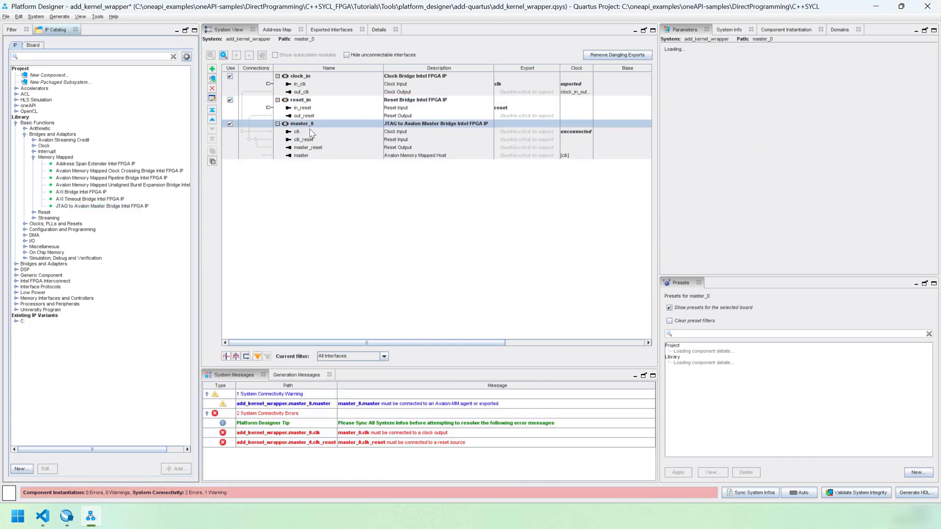
Step: Add the add_report_di kernel component from the oneAPI catalog category
{"action": "left_click", "coordinate": [16, 123]}
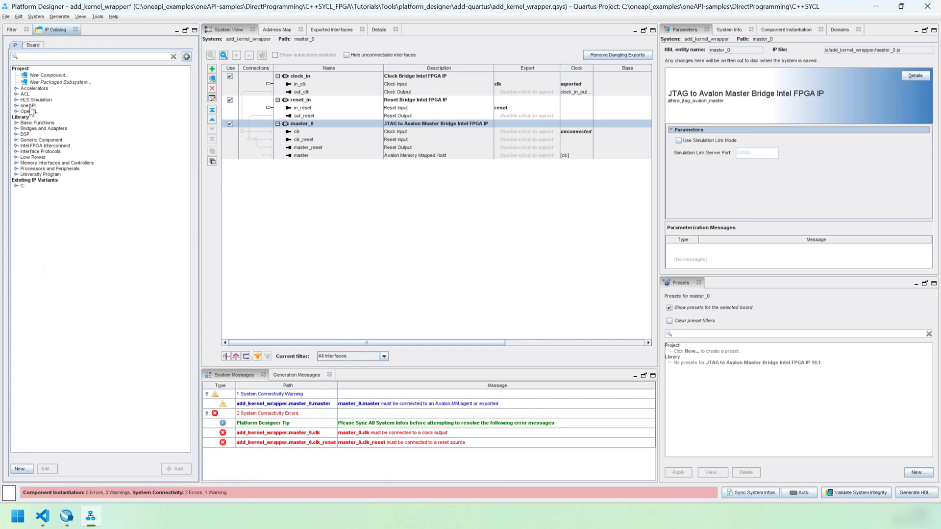
{"action": "left_click", "coordinate": [16, 106]}
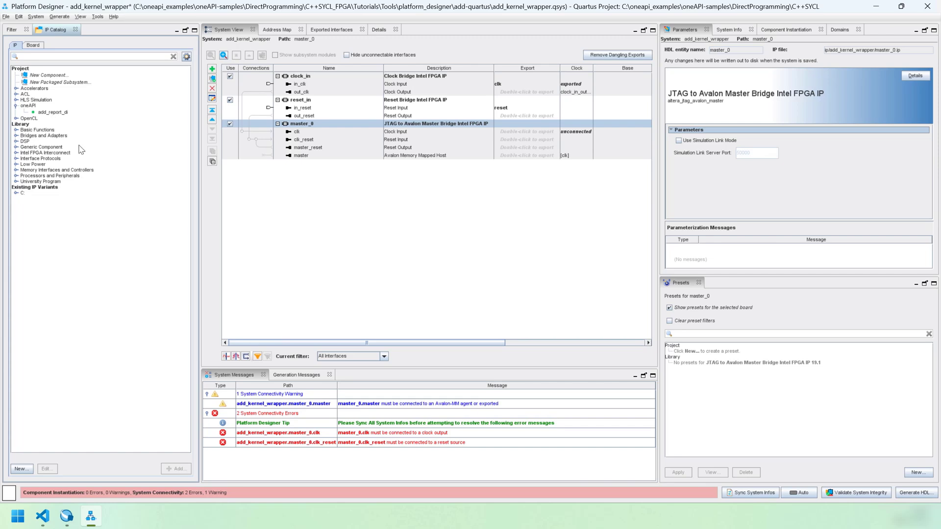
{"action": "left_click", "coordinate": [61, 113]}
{"action": "double_click", "coordinate": [53, 111]}
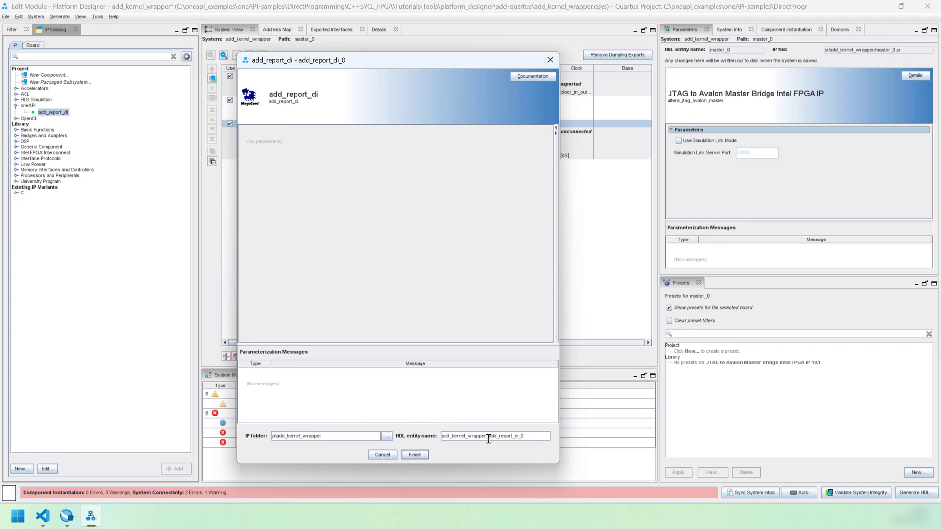
Step: Delete the add_kernel_wrapper_ prefix from its HDL entity name and finish adding it
{"action": "left_click_drag", "start_coordinate": [488, 437], "coordinate": [422, 435]}
{"action": "key", "text": "Delete"}
{"action": "left_click", "coordinate": [416, 456]}
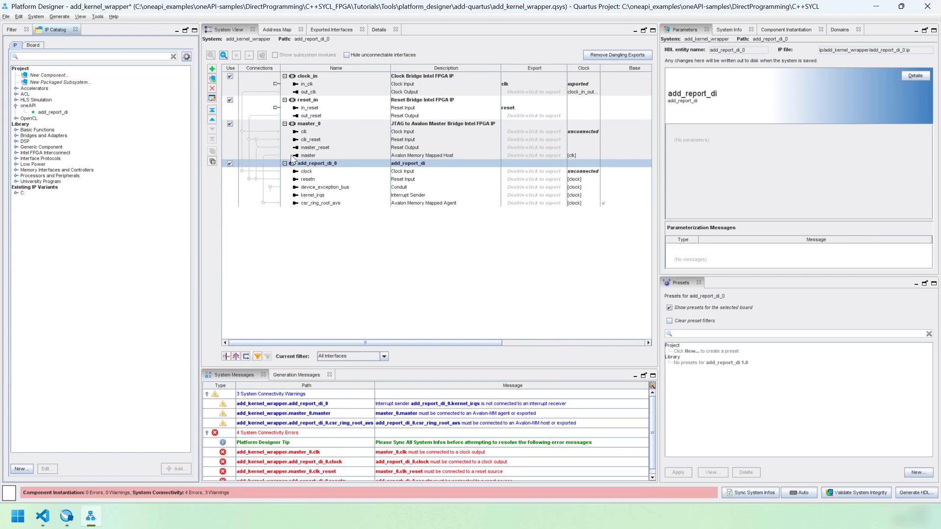
Step: Connect out_clk and out_reset to add_report_di_0 and master_0, and master to csr_ring_root_avs
{"action": "left_click", "coordinate": [245, 172]}
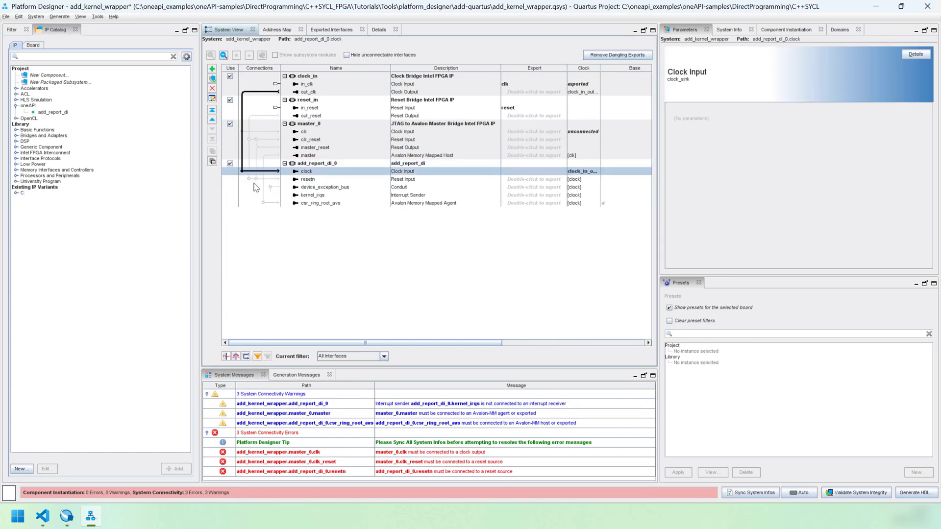
{"action": "left_click", "coordinate": [251, 180]}
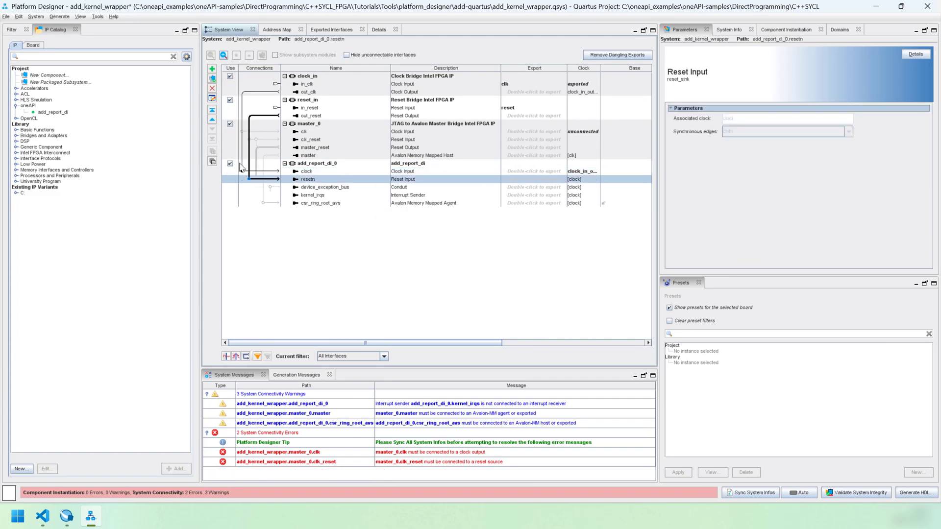
{"action": "left_click", "coordinate": [243, 132]}
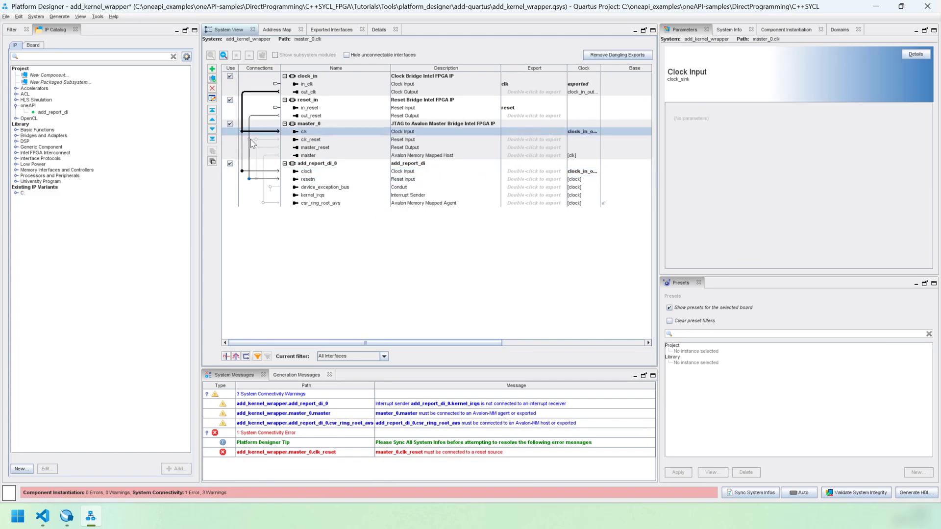
{"action": "left_click", "coordinate": [307, 155]}
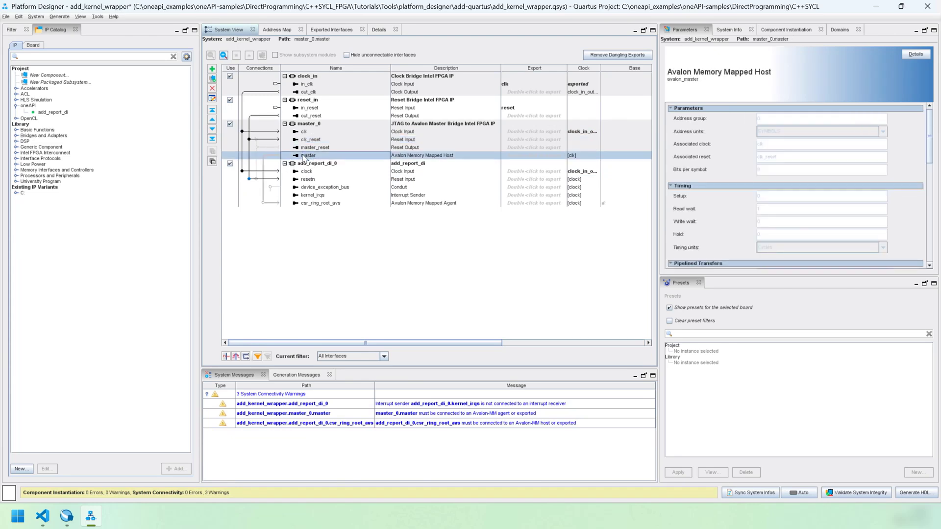
{"action": "left_click", "coordinate": [262, 204]}
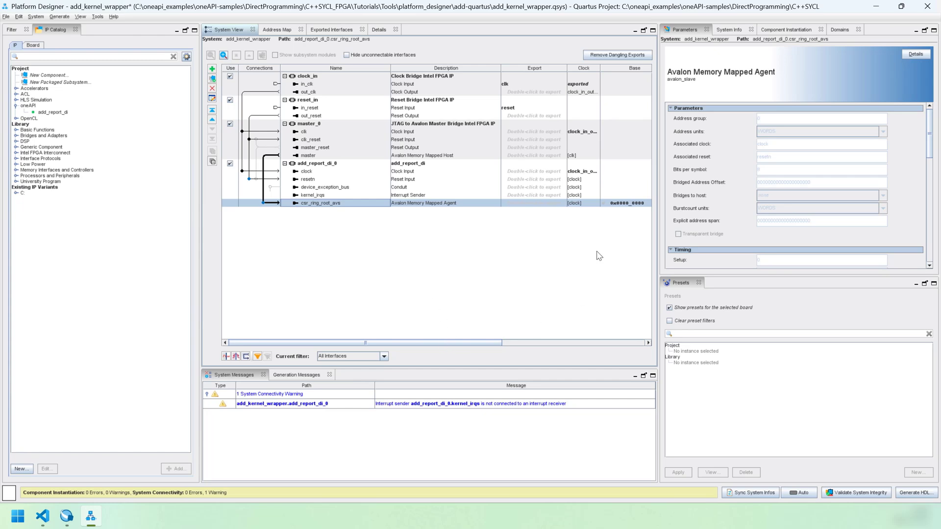
Step: Export the device exception bus as exception_add
{"action": "double_click", "coordinate": [538, 189]}
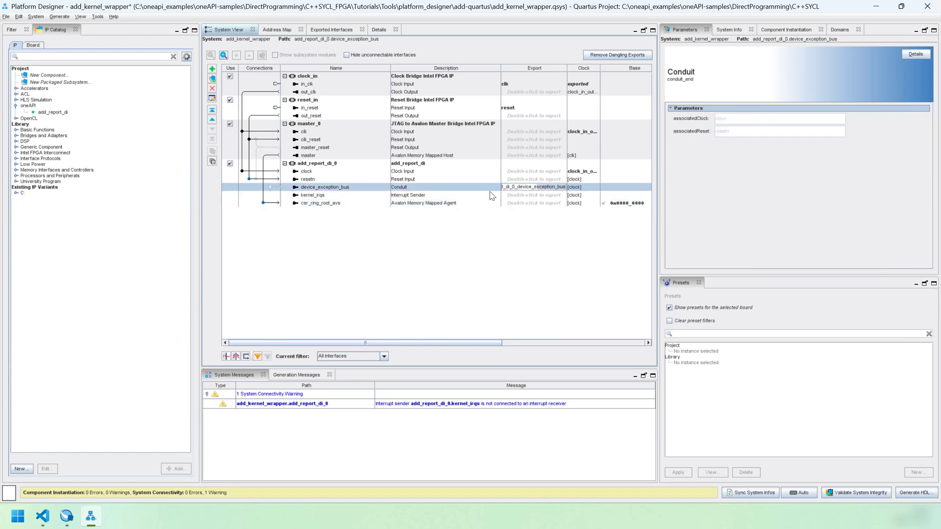
{"action": "key", "text": "BackSpace"}
{"action": "key", "text": "BackSpace"}
{"action": "key", "text": "BackSpace"}
{"action": "key", "text": "BackSpace"}
{"action": "key", "text": "BackSpace"}
{"action": "key", "text": "BackSpace"}
{"action": "key", "text": "BackSpace"}
{"action": "key", "text": "BackSpace"}
{"action": "key", "text": "BackSpace"}
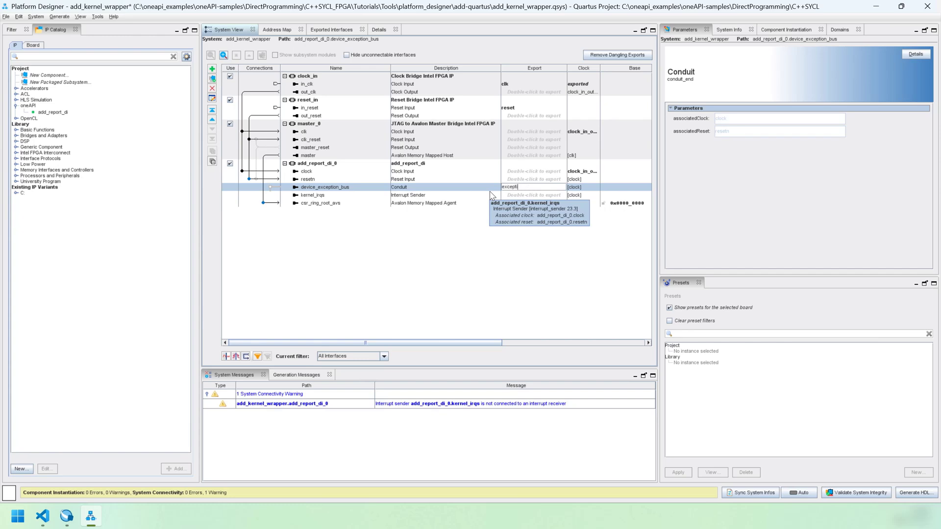
{"action": "key", "text": "Return"}
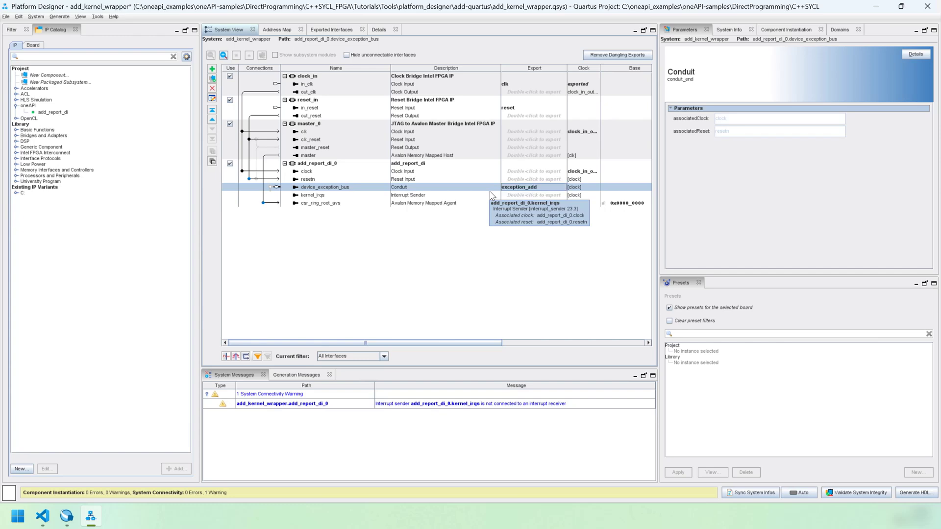
Step: Export the kernel_irqs interrupt sender as irq_add
{"action": "double_click", "coordinate": [535, 195]}
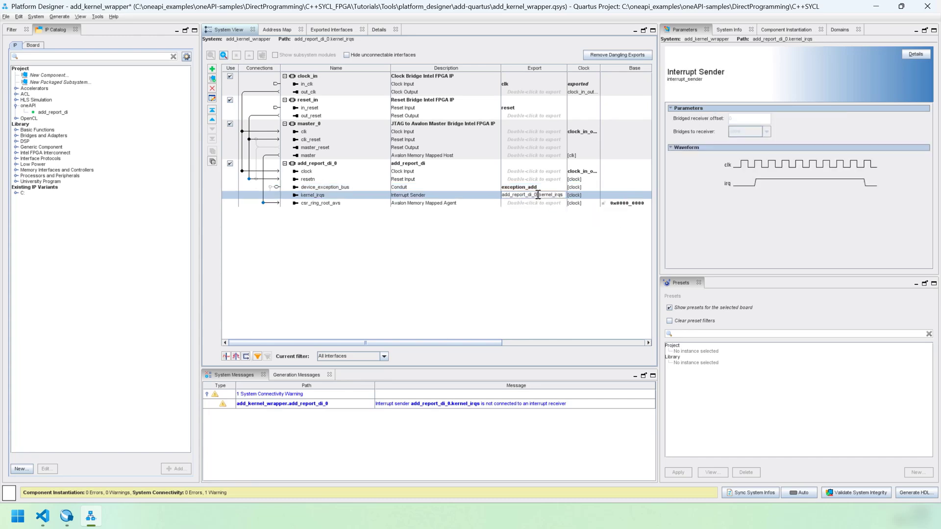
{"action": "left_click", "coordinate": [538, 195]}
{"action": "key", "text": "shift+End"}
{"action": "key", "text": "Delete"}
{"action": "key", "text": "shift+Home"}
{"action": "key", "text": "Delete"}
{"action": "key", "text": "Return"}
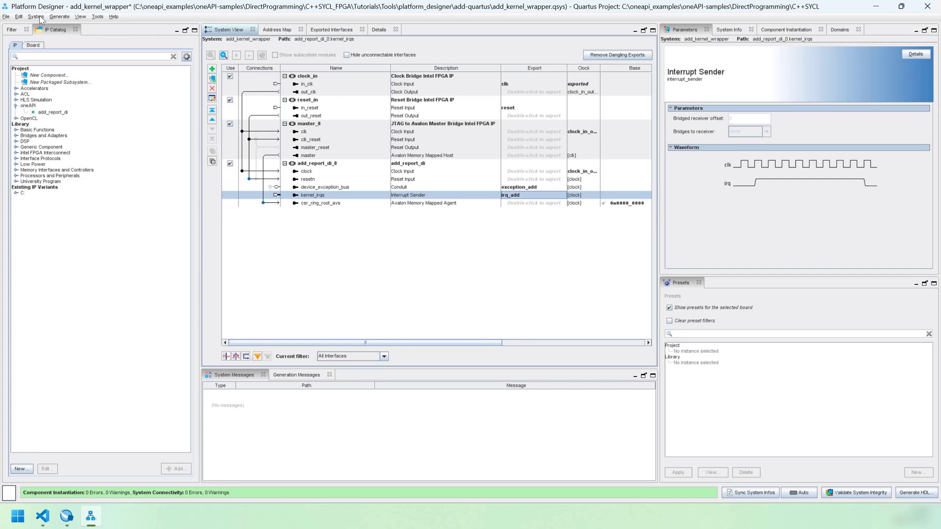
Step: Save the add_kernel_wrapper system with 0 errors and 0 warnings
{"action": "left_click", "coordinate": [6, 17]}
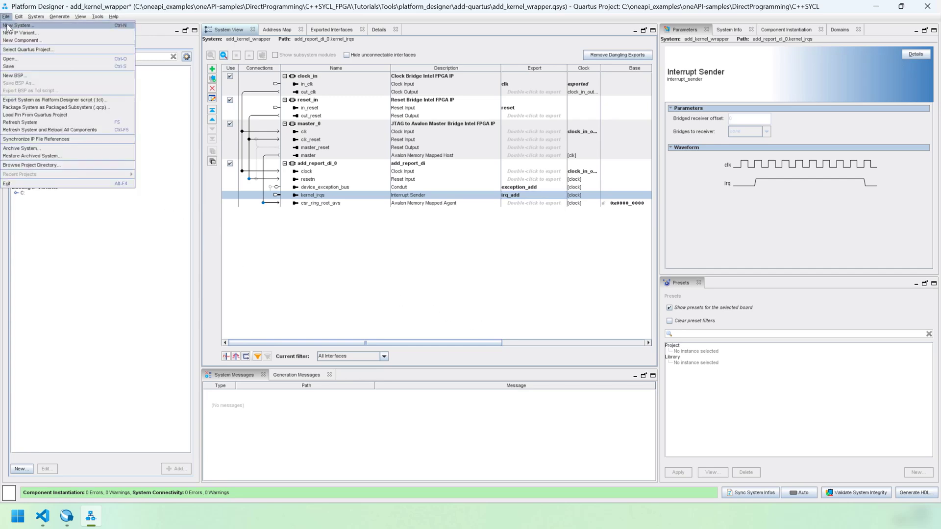
{"action": "left_click", "coordinate": [34, 68]}
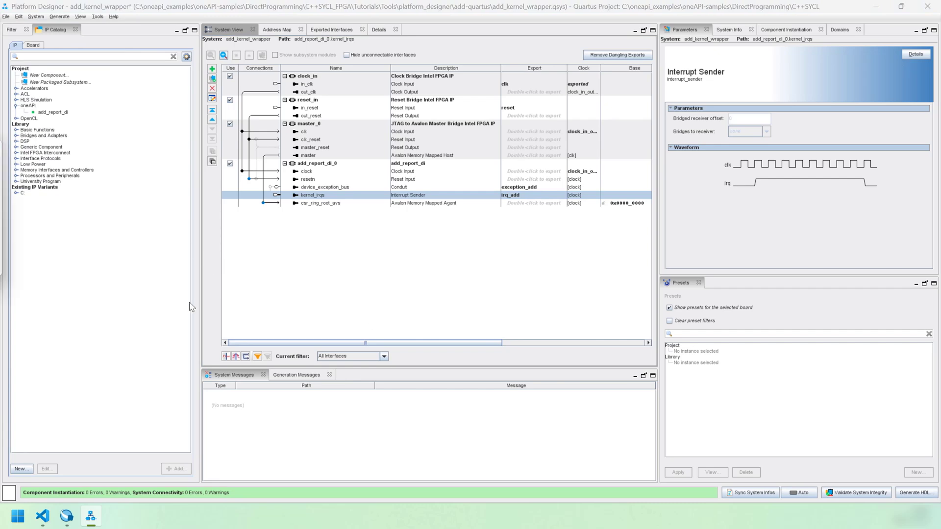
{"action": "key", "text": "ctrl+s"}
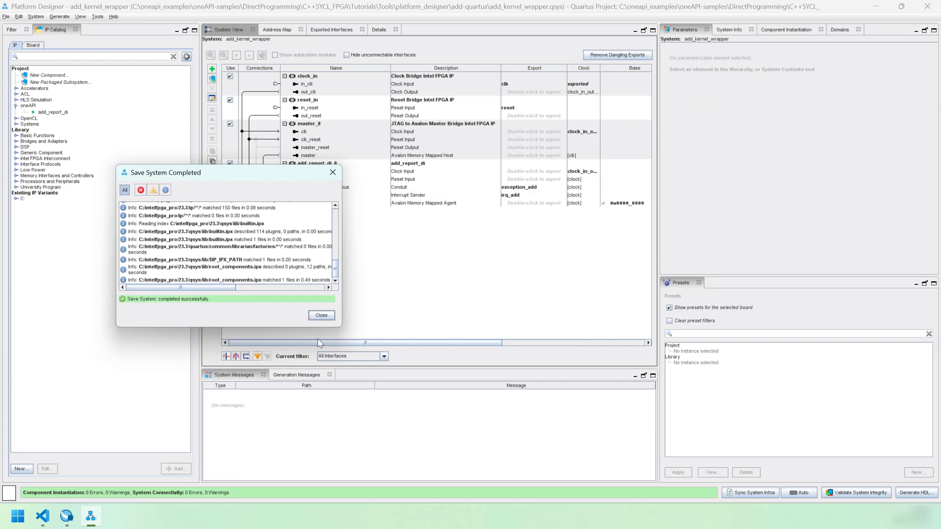
{"action": "left_click", "coordinate": [321, 315]}
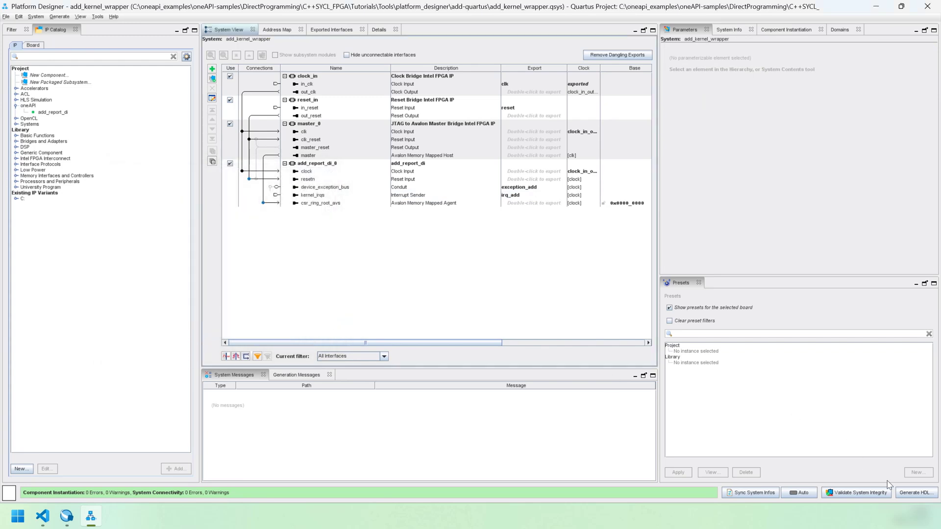
Step: Generate the Verilog synthesis HDL for add_kernel_wrapper with default settings
{"action": "left_click", "coordinate": [913, 494]}
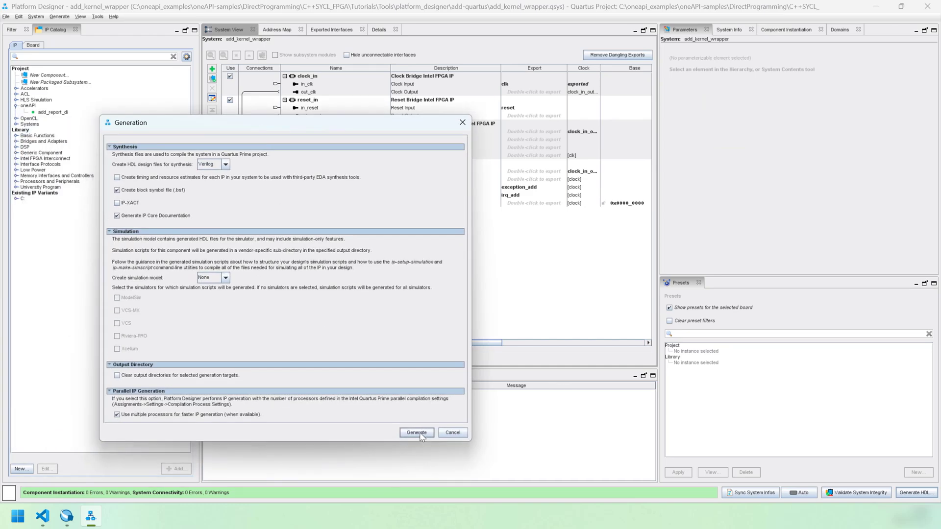
{"action": "left_click", "coordinate": [416, 432]}
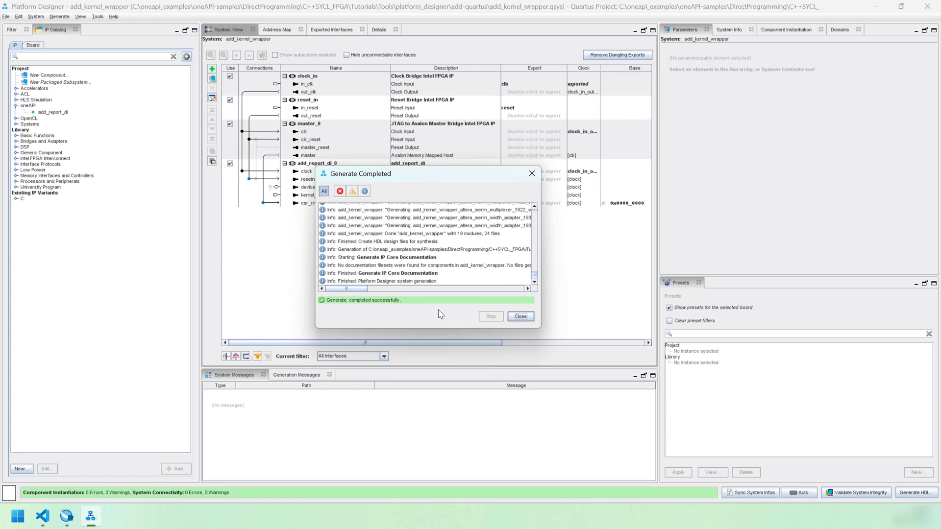
Step: Dismiss the Generate Completed report and close Platform Designer, returning to Quartus
{"action": "left_click", "coordinate": [520, 316]}
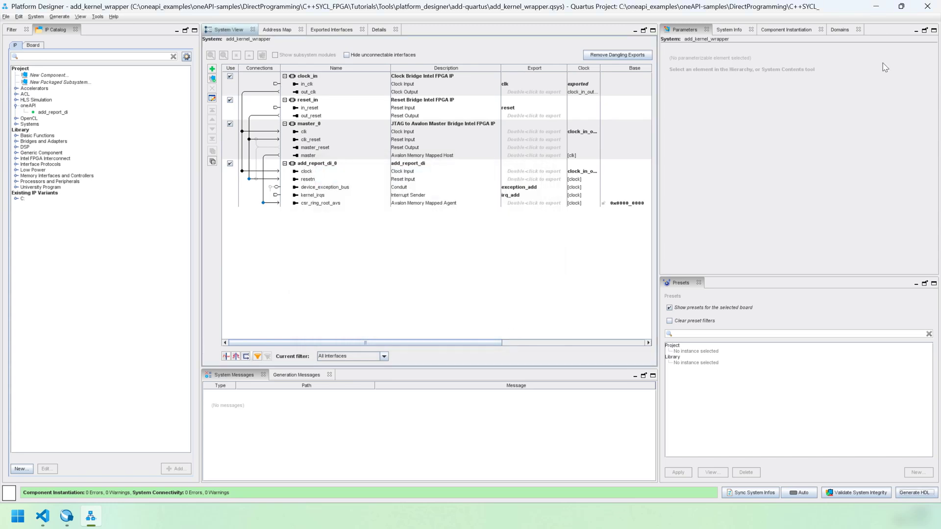
{"action": "left_click", "coordinate": [927, 7]}
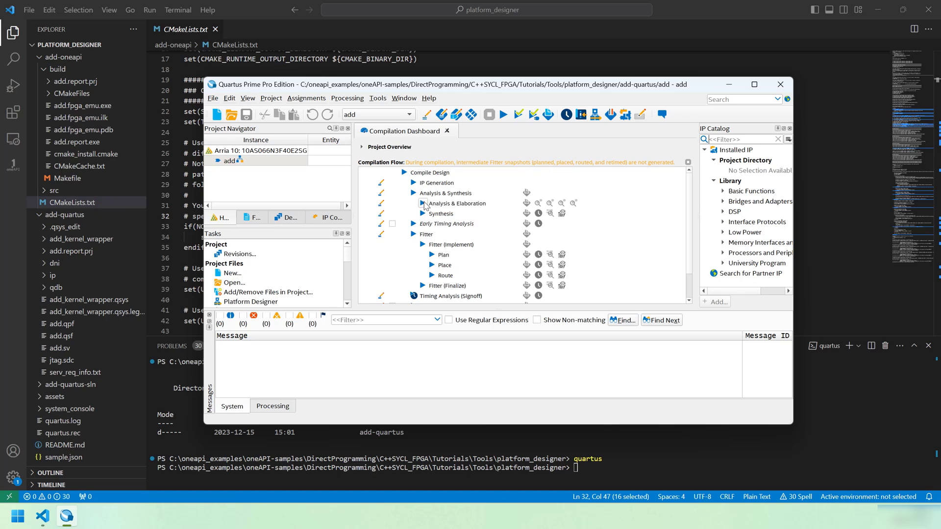
Step: Run Analysis & Elaboration on the add design from the Compilation Dashboard
{"action": "left_click", "coordinate": [423, 204]}
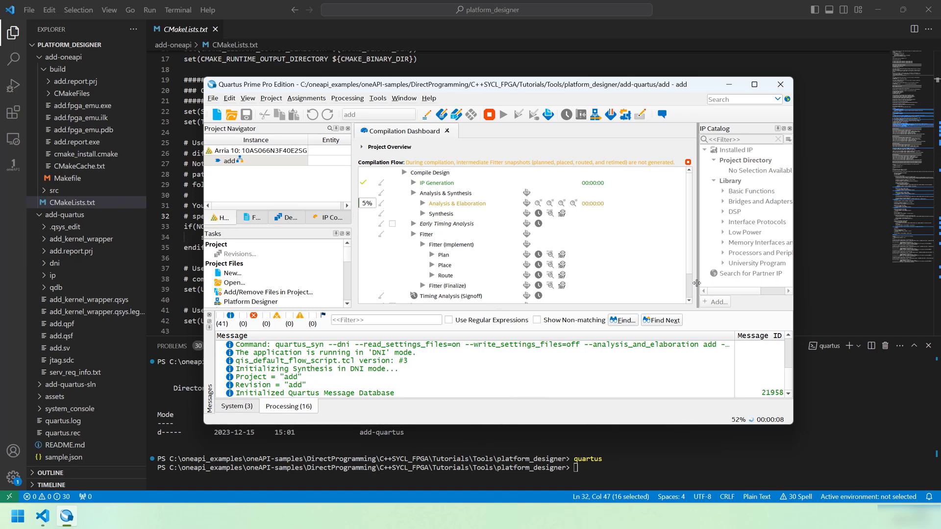
{"action": "key", "text": "super+Up"}
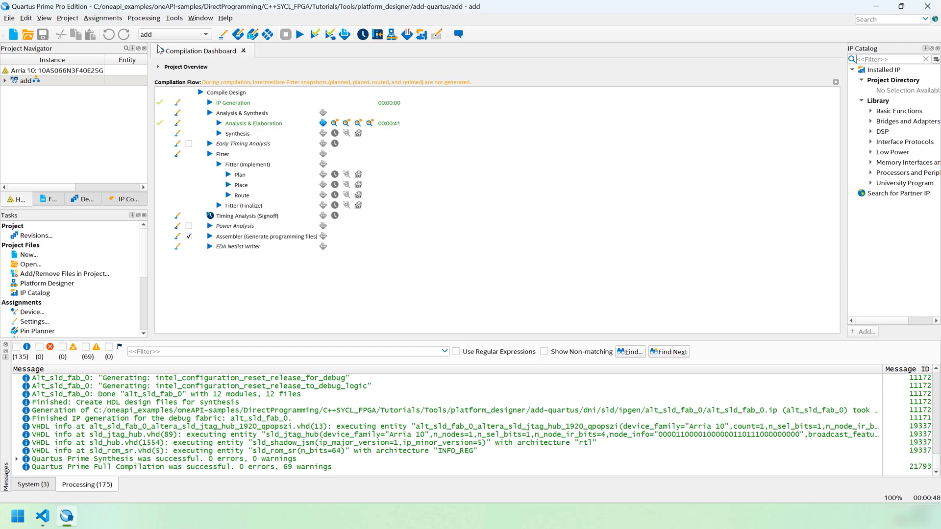
Step: Open Pin Planner from Assignments and expand the All Pins list
{"action": "left_click", "coordinate": [101, 17]}
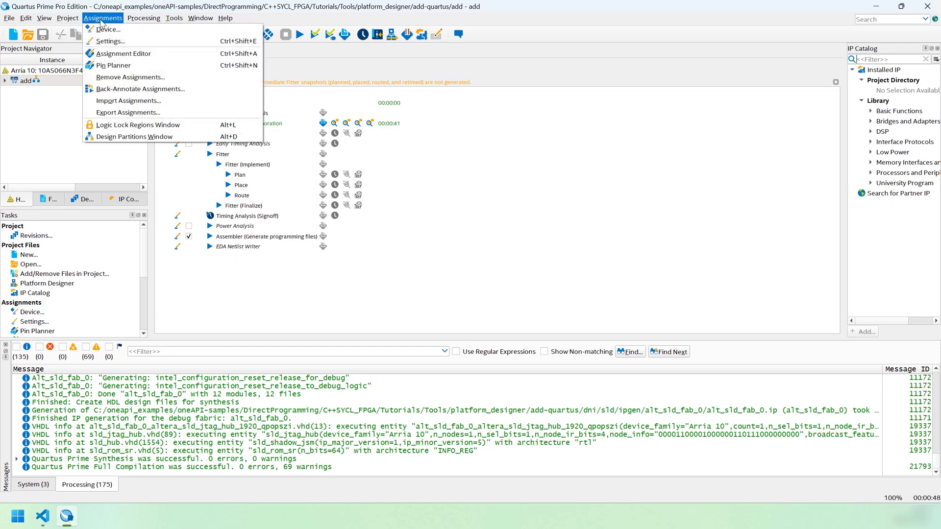
{"action": "left_click", "coordinate": [112, 65]}
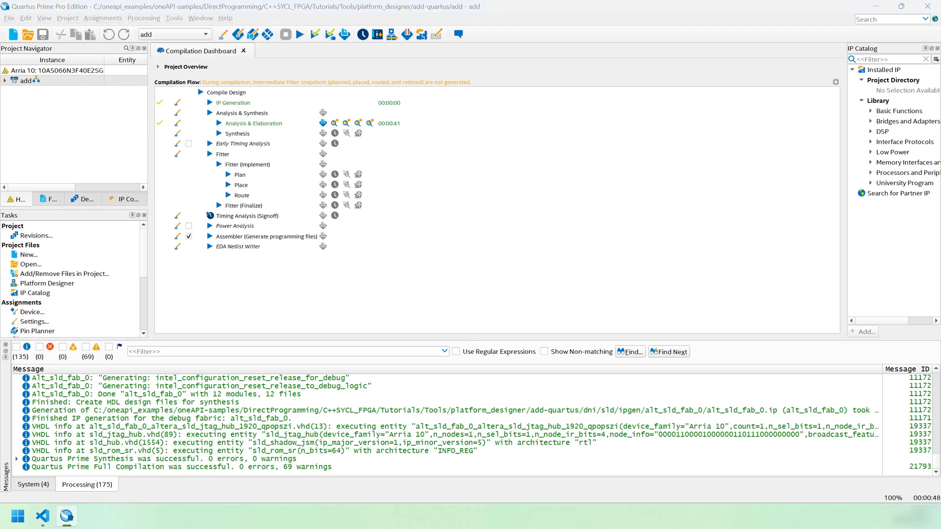
{"action": "left_click", "coordinate": [409, 285]}
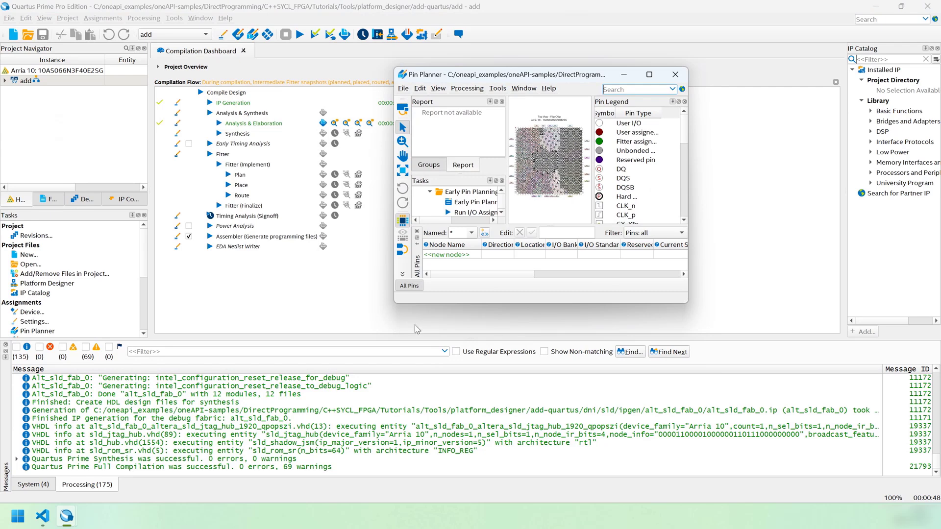
{"action": "left_click_drag", "start_coordinate": [687, 300], "coordinate": [727, 366]}
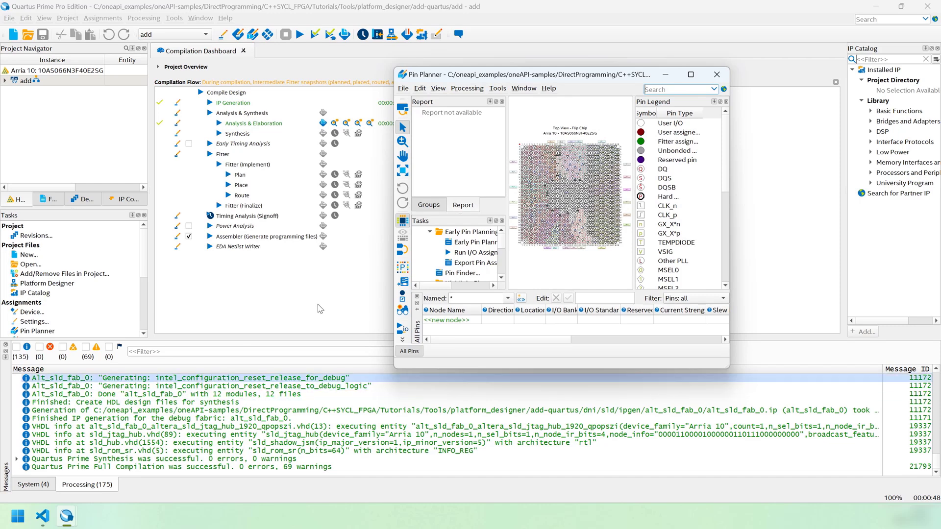
Step: Create node i_clk and assign it location PIN_AM10
{"action": "double_click", "coordinate": [452, 322]}
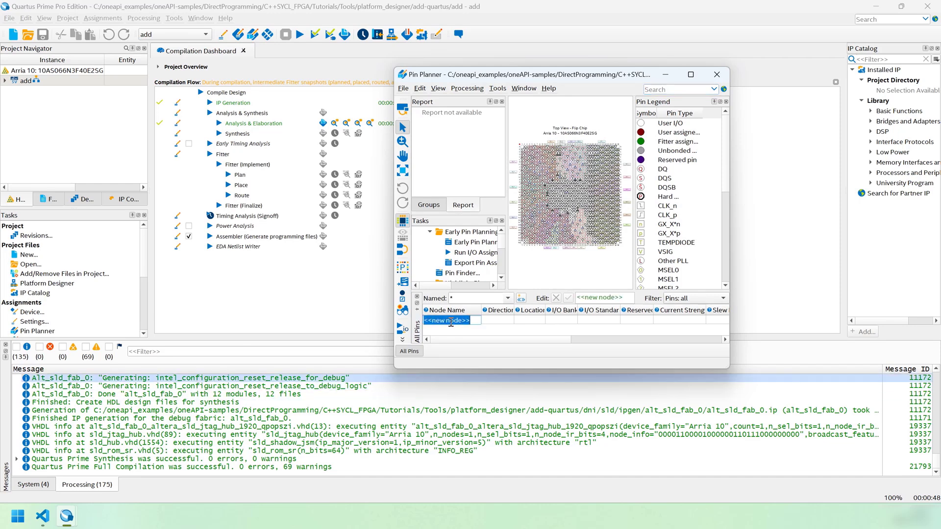
{"action": "type", "text": "i_clk"}
{"action": "key", "text": "Return"}
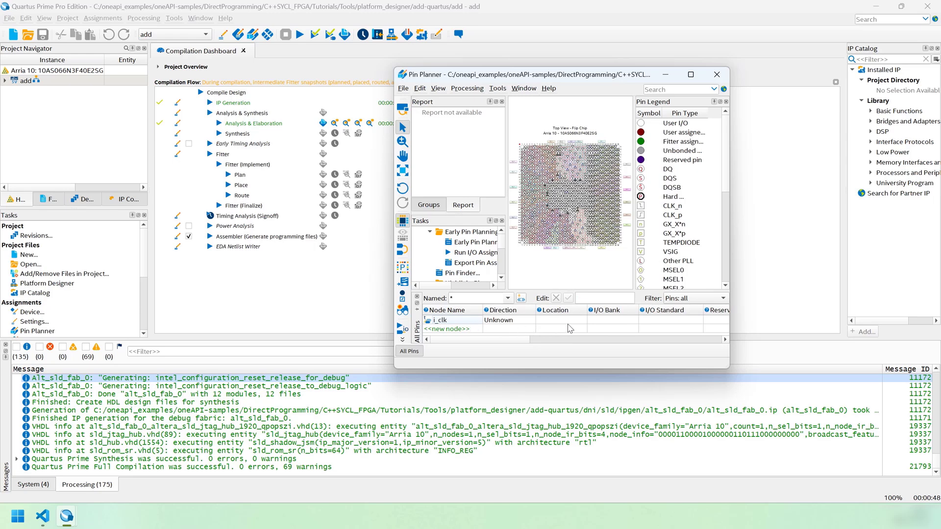
{"action": "double_click", "coordinate": [549, 321]}
{"action": "type", "text": "m10"}
{"action": "key", "text": "Return"}
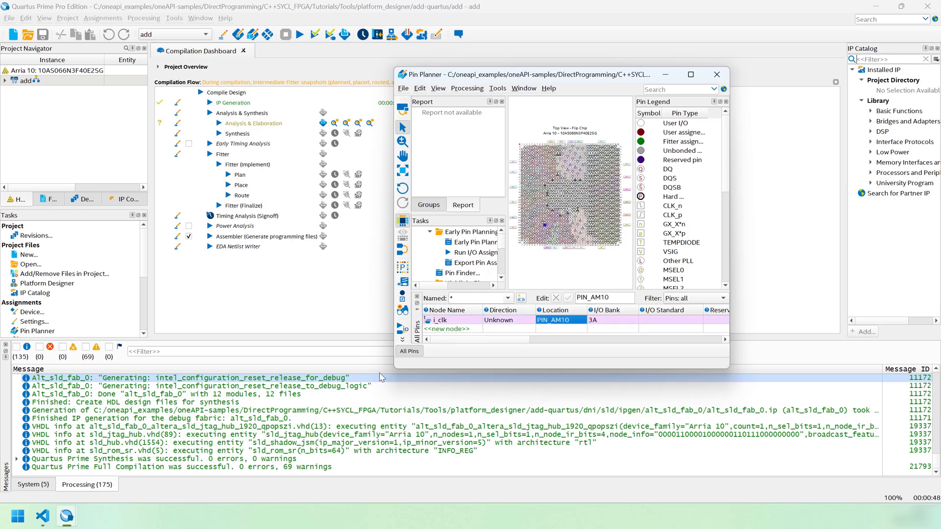
Step: Set i_clk's I/O standard to LVDS
{"action": "left_click_drag", "start_coordinate": [397, 368], "coordinate": [216, 384]}
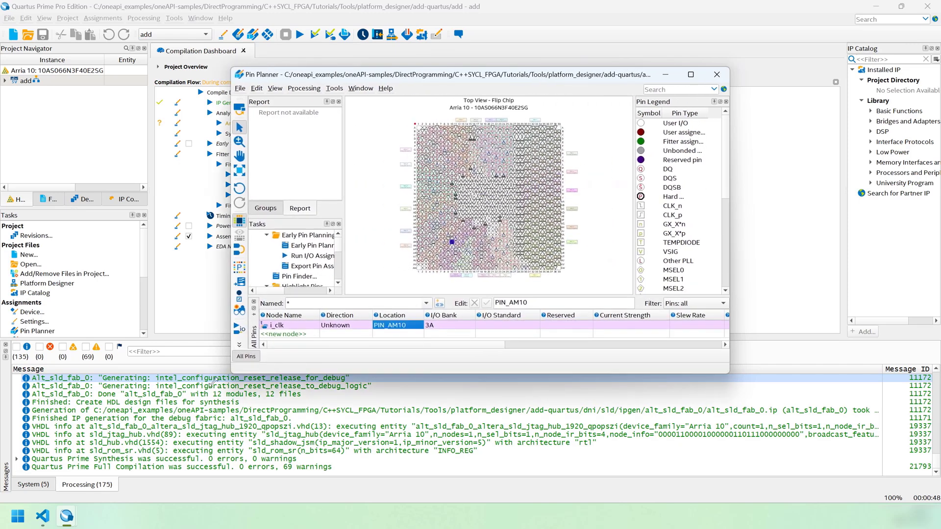
{"action": "left_click", "coordinate": [492, 335]}
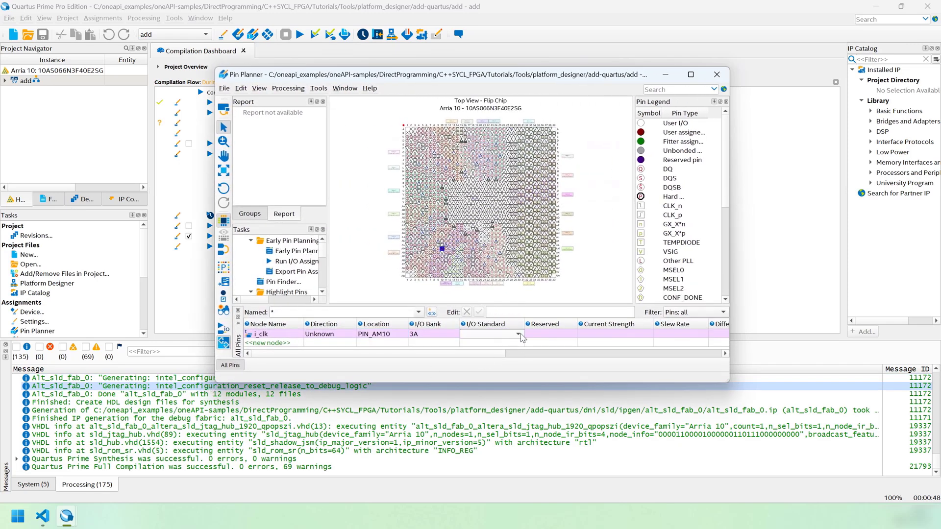
{"action": "double_click", "coordinate": [492, 334]}
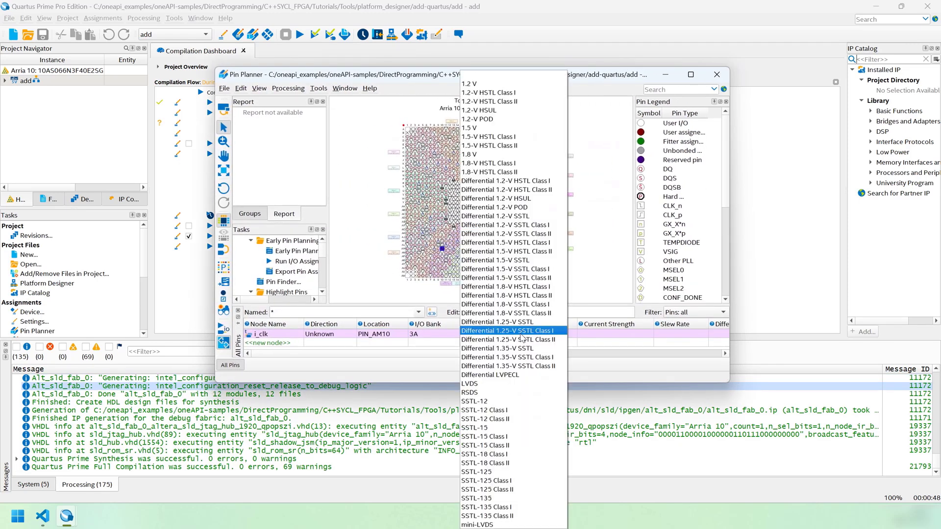
{"action": "left_click", "coordinate": [475, 383]}
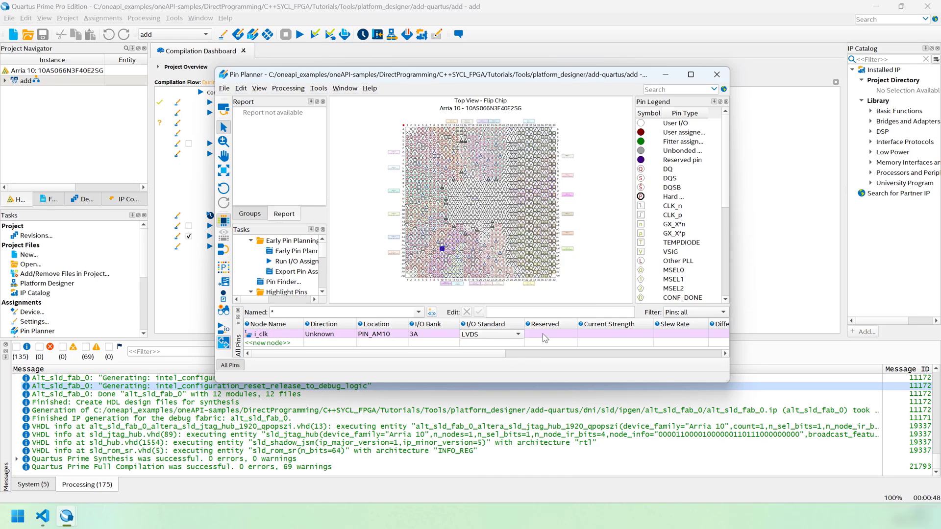
Step: Add node fpga_led with location PIN_AR23 and I/O standard 1.8 V
{"action": "left_click", "coordinate": [269, 343]}
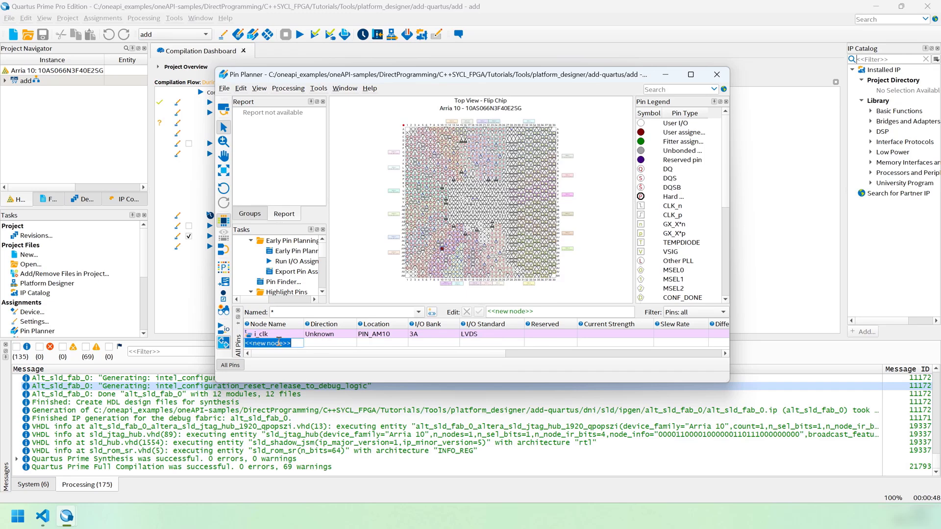
{"action": "type", "text": "fpga_led"}
{"action": "key", "text": "Return"}
{"action": "left_click", "coordinate": [369, 344]}
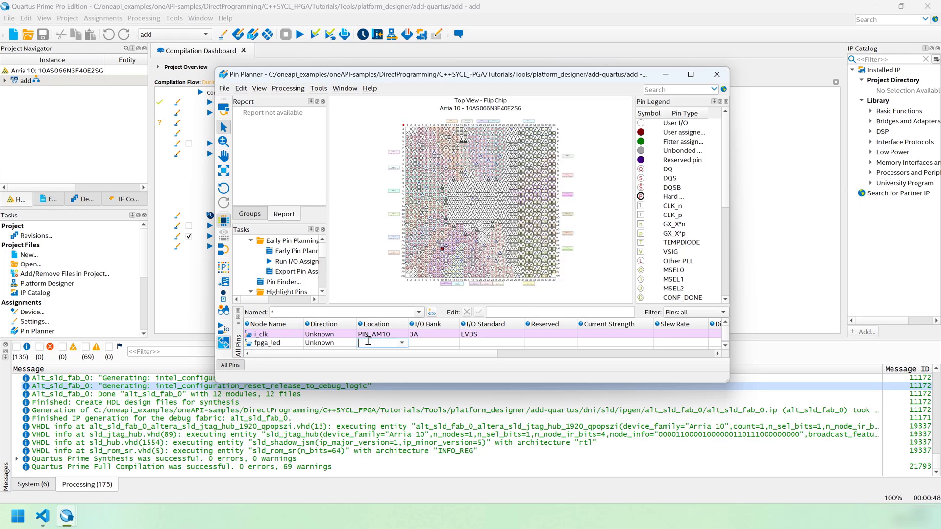
{"action": "type", "text": "ar"}
{"action": "type", "text": "23"}
{"action": "key", "text": "Return"}
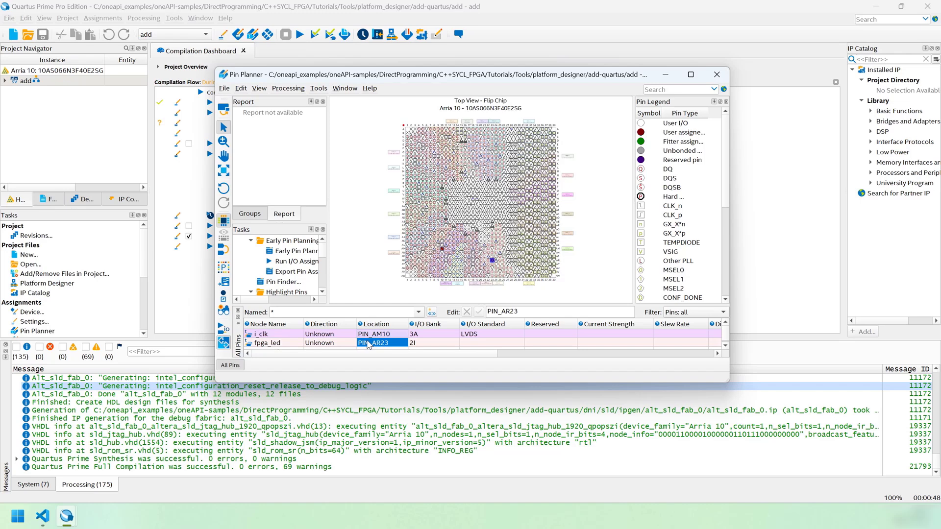
{"action": "double_click", "coordinate": [483, 344]}
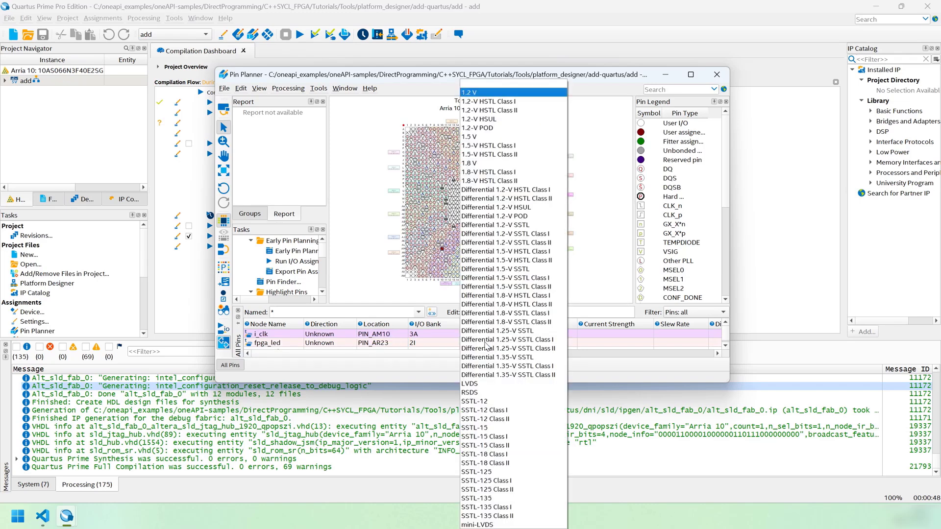
{"action": "key", "text": "Escape"}
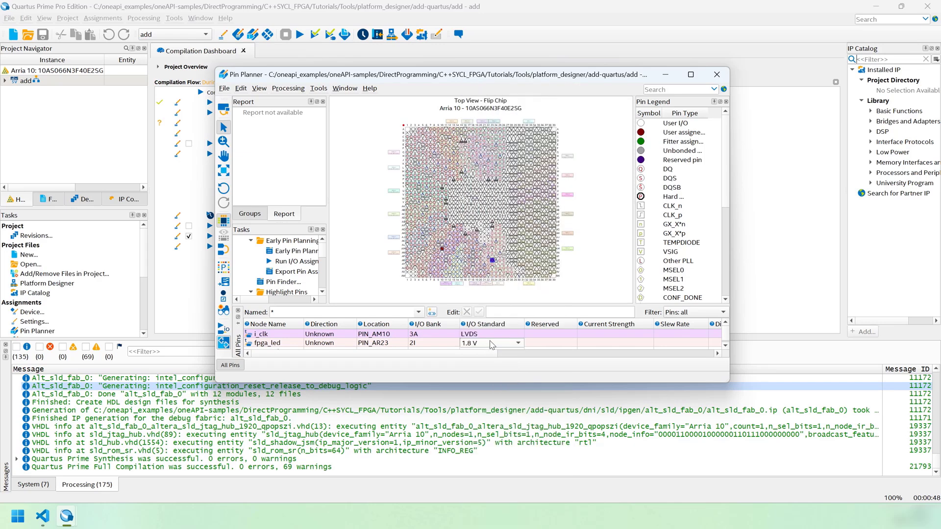
Step: Enlarge the pin table and begin a new pin entry below fpga_led
{"action": "left_click_drag", "start_coordinate": [492, 382], "coordinate": [492, 440]}
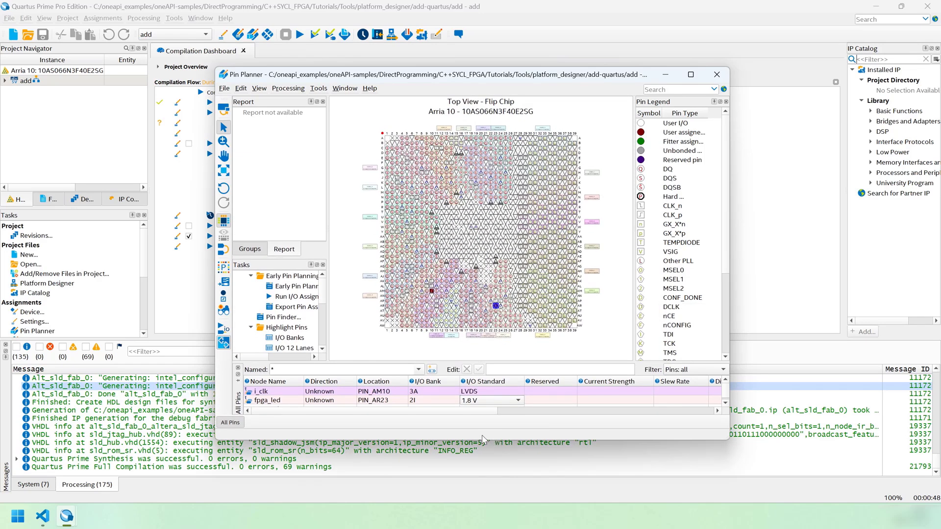
{"action": "left_click", "coordinate": [269, 391]}
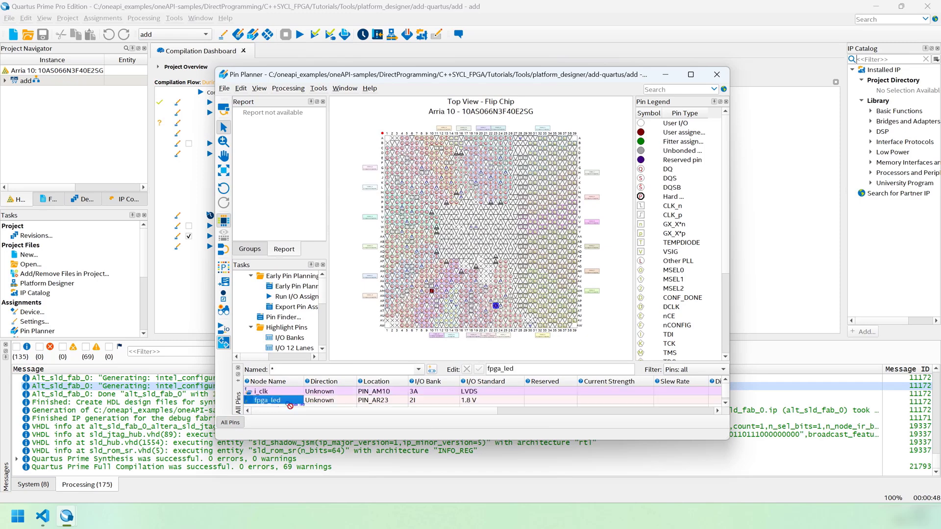
{"action": "left_click", "coordinate": [280, 400]}
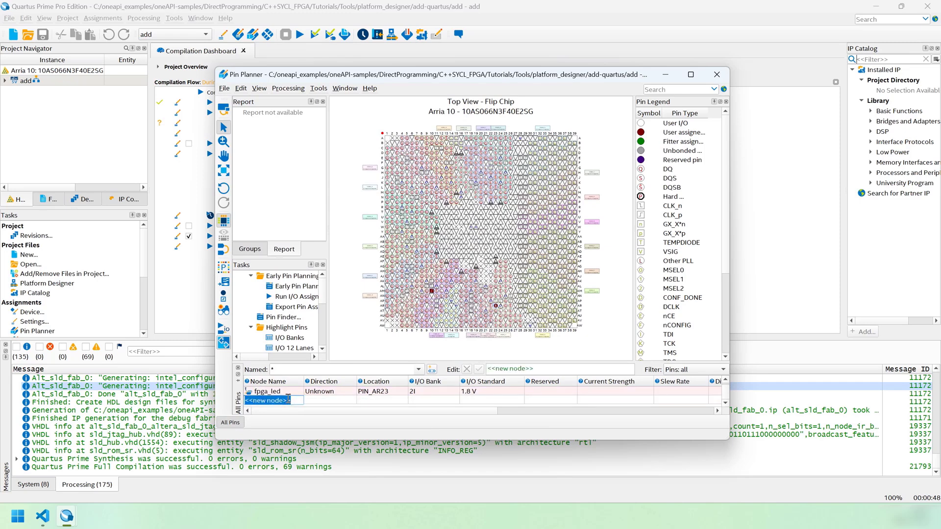
{"action": "type", "text": "reset_button_n"}
Step: Add node reset_button_n on PIN_AV21, keeping its 1.8 V I/O standard
{"action": "key", "text": "Return"}
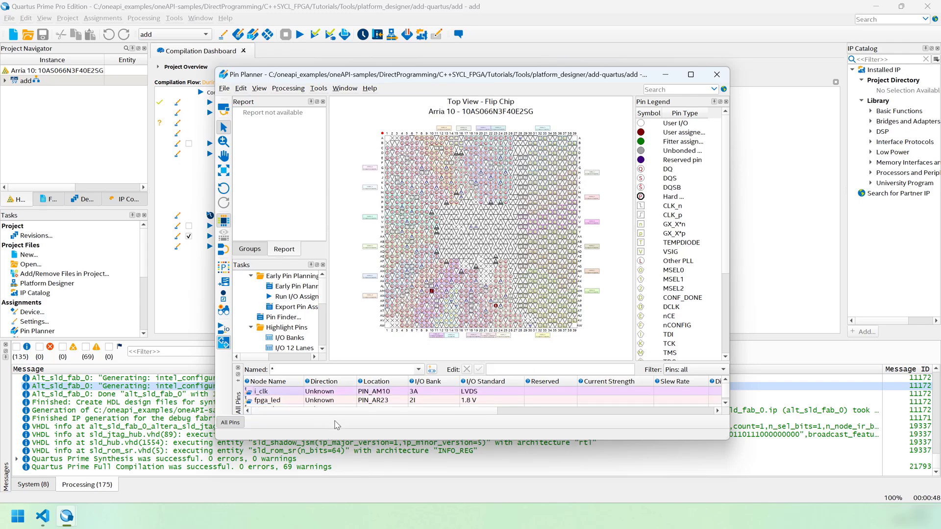
{"action": "scroll", "coordinate": [344, 403], "scroll_direction": "down", "scroll_amount": 2}
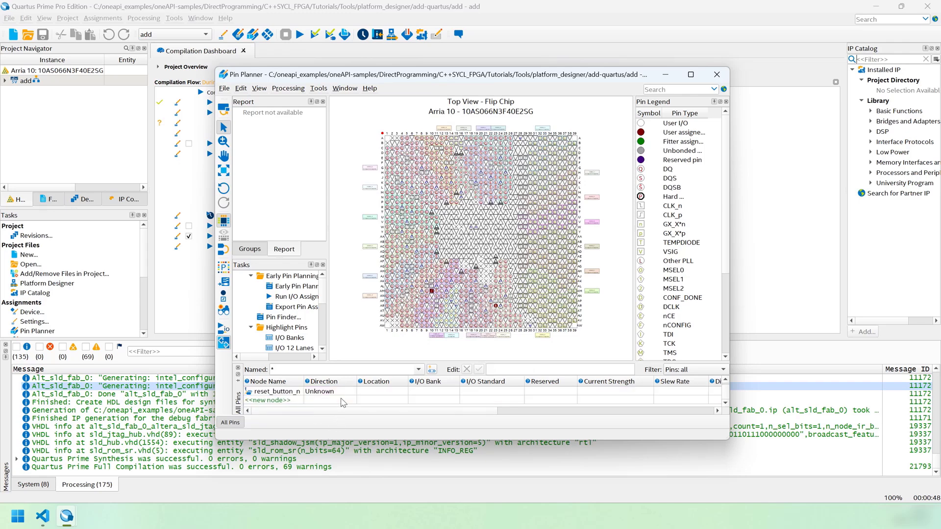
{"action": "double_click", "coordinate": [388, 395]}
{"action": "type", "text": "av21"}
{"action": "key", "text": "Return"}
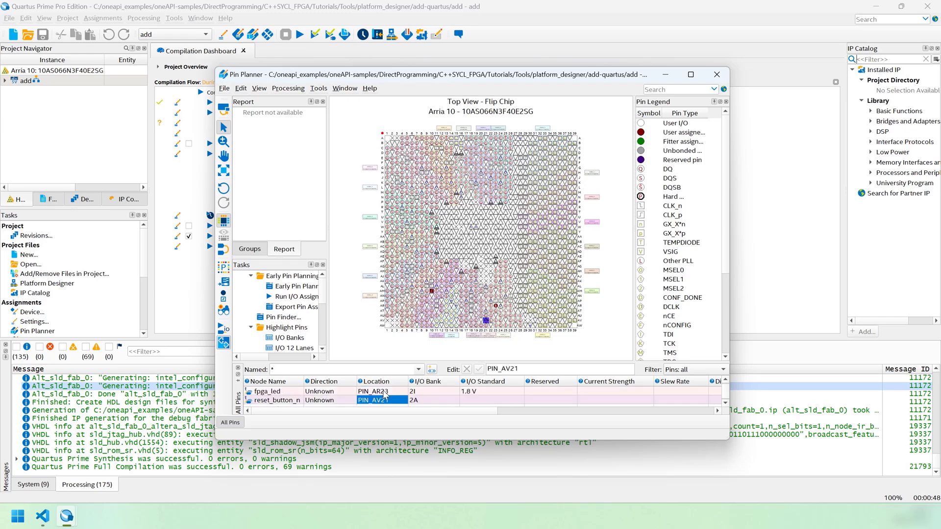
{"action": "left_click", "coordinate": [499, 400]}
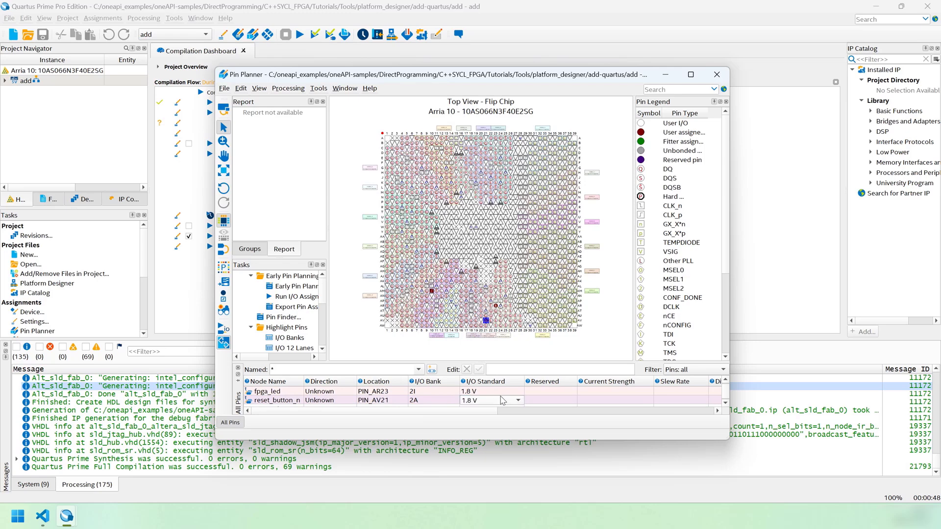
{"action": "left_click", "coordinate": [502, 401]}
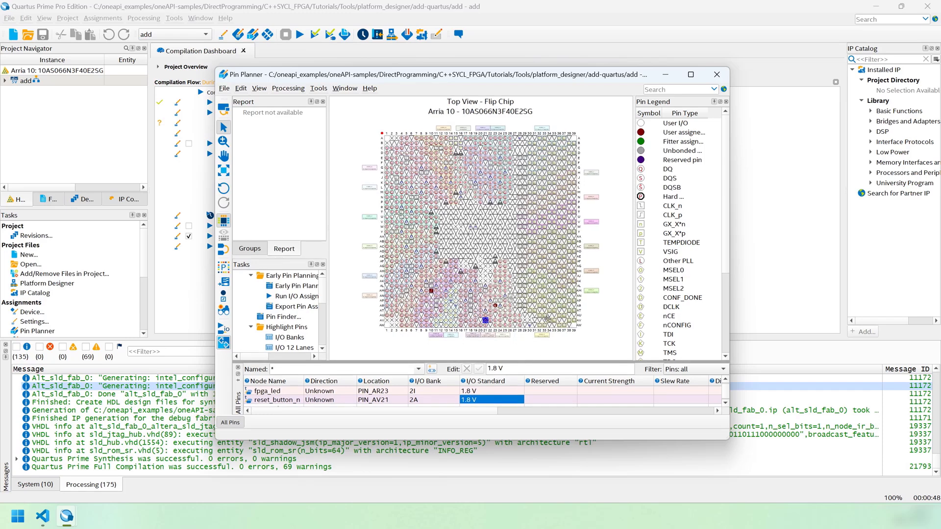
{"action": "left_click_drag", "start_coordinate": [541, 364], "coordinate": [543, 256]}
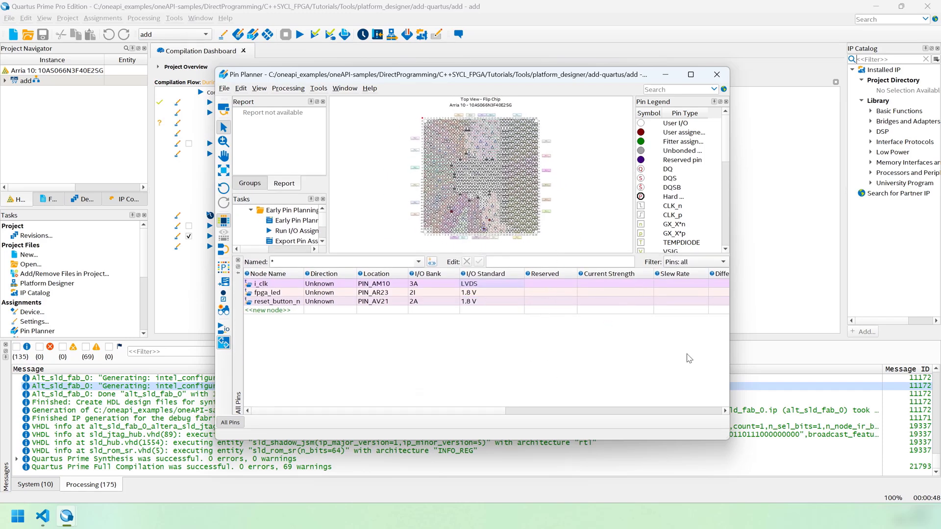
Step: Add an i_clk(n) pin with no location assigned, dismissing the location error
{"action": "double_click", "coordinate": [718, 285]}
{"action": "left_click", "coordinate": [456, 443]}
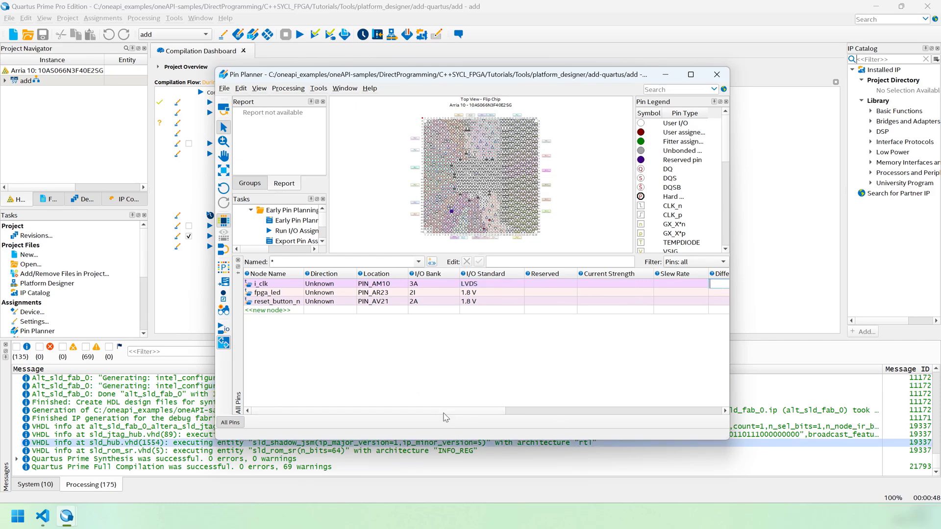
{"action": "left_click", "coordinate": [279, 312]}
{"action": "double_click", "coordinate": [280, 313]}
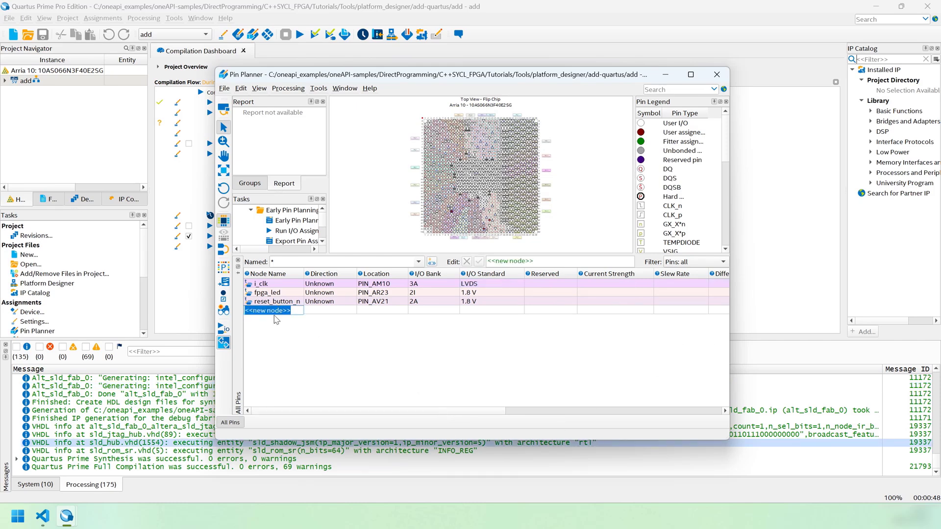
{"action": "type", "text": "i_clk("}
{"action": "type", "text": "n)"}
{"action": "key", "text": "Return"}
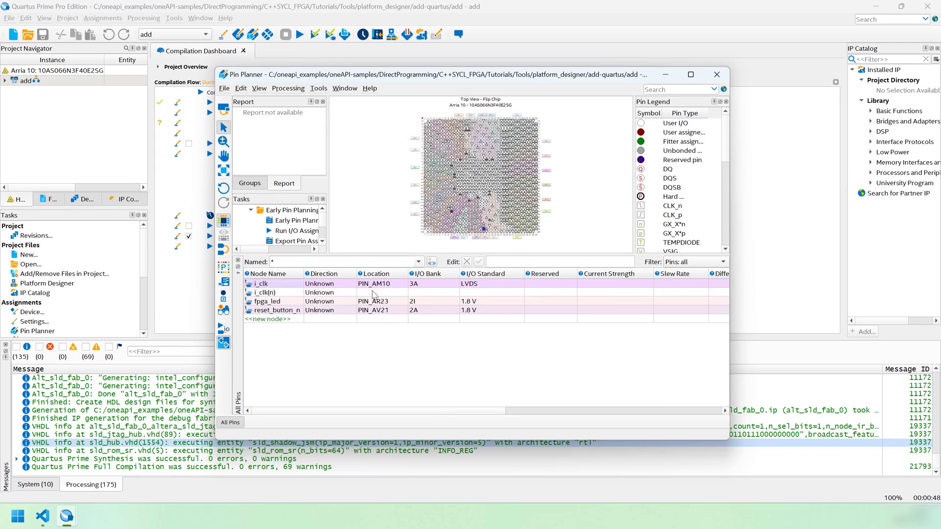
{"action": "double_click", "coordinate": [373, 292]}
{"action": "left_click", "coordinate": [714, 295]}
{"action": "left_click", "coordinate": [540, 265]}
Step: Set i_clk(n) to LVDS and enter it as i_clk's differential pair
{"action": "left_click", "coordinate": [430, 292]}
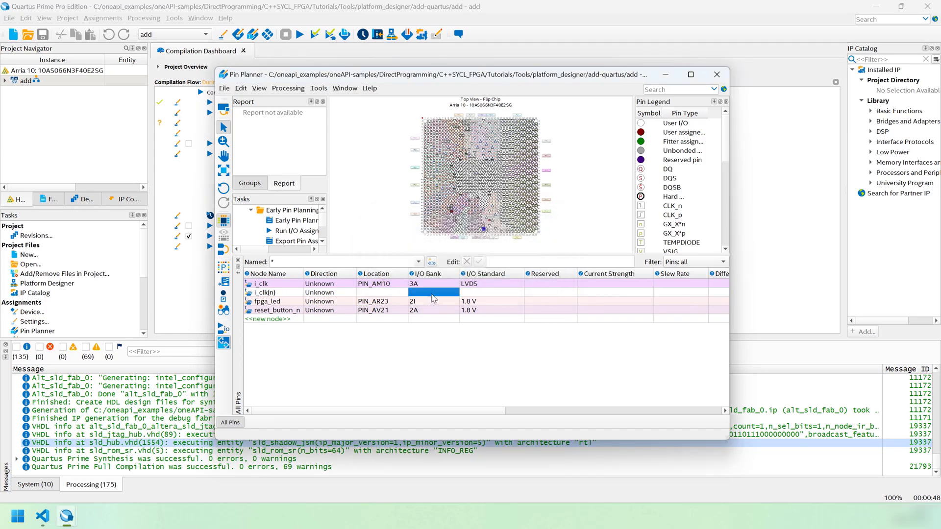
{"action": "double_click", "coordinate": [485, 292]}
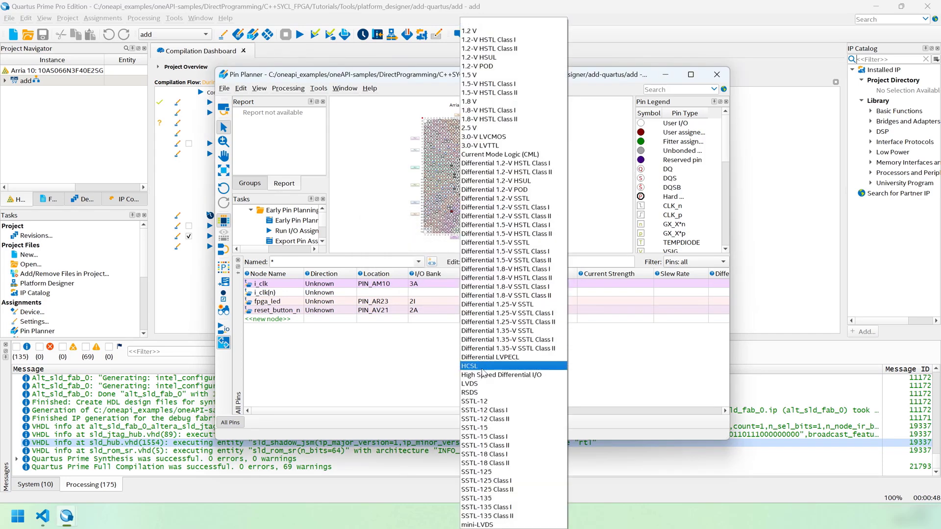
{"action": "left_click", "coordinate": [475, 383]}
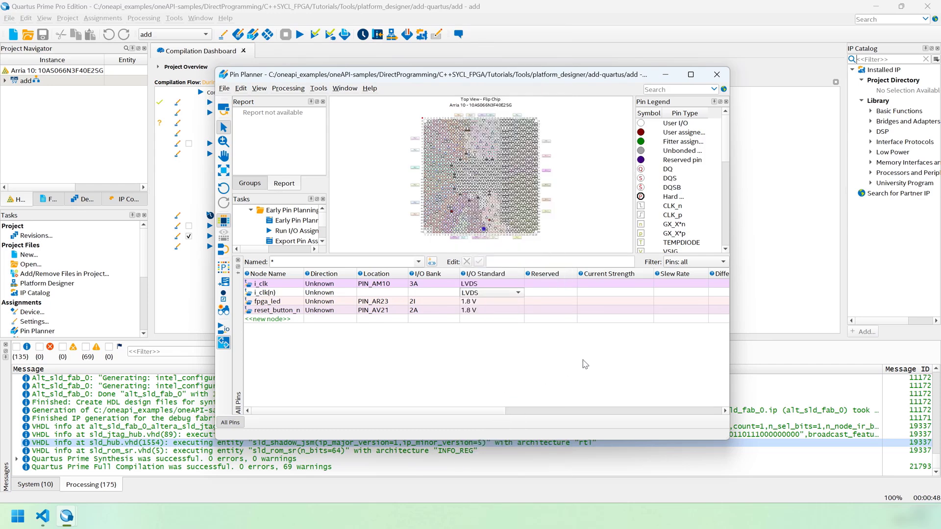
{"action": "double_click", "coordinate": [714, 294]}
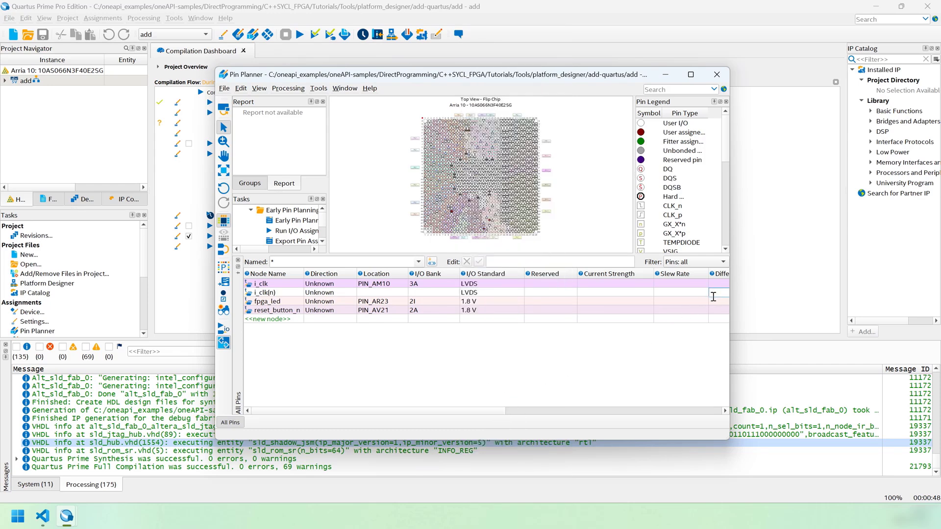
{"action": "type", "text": "i_clk"}
{"action": "left_click", "coordinate": [372, 376]}
Step: Close Pin Planner and create a new empty SDC constraints file
{"action": "left_click", "coordinate": [717, 75]}
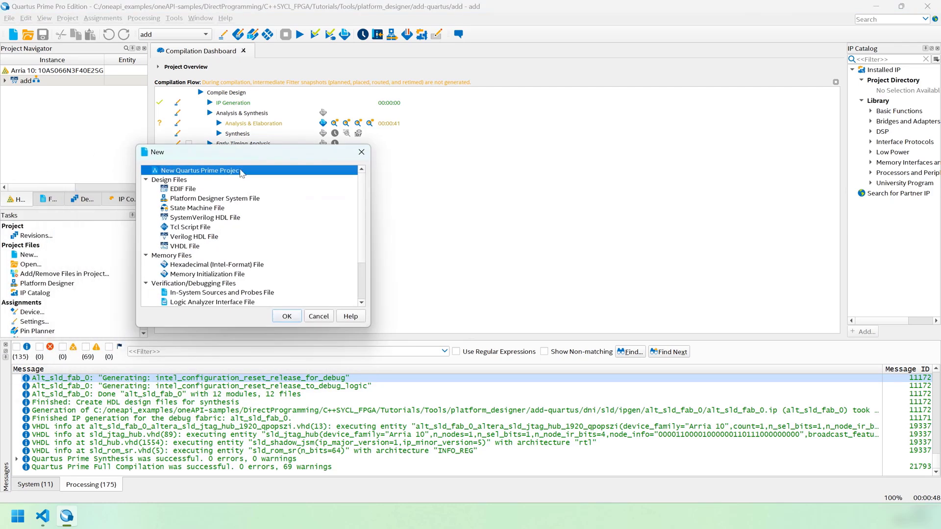
{"action": "scroll", "coordinate": [247, 273], "scroll_direction": "down", "scroll_amount": 2}
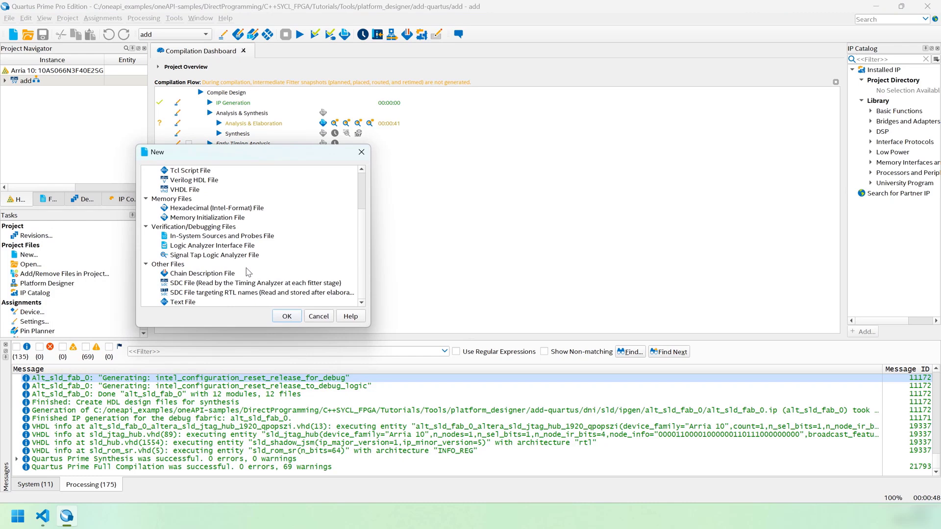
{"action": "double_click", "coordinate": [188, 283]}
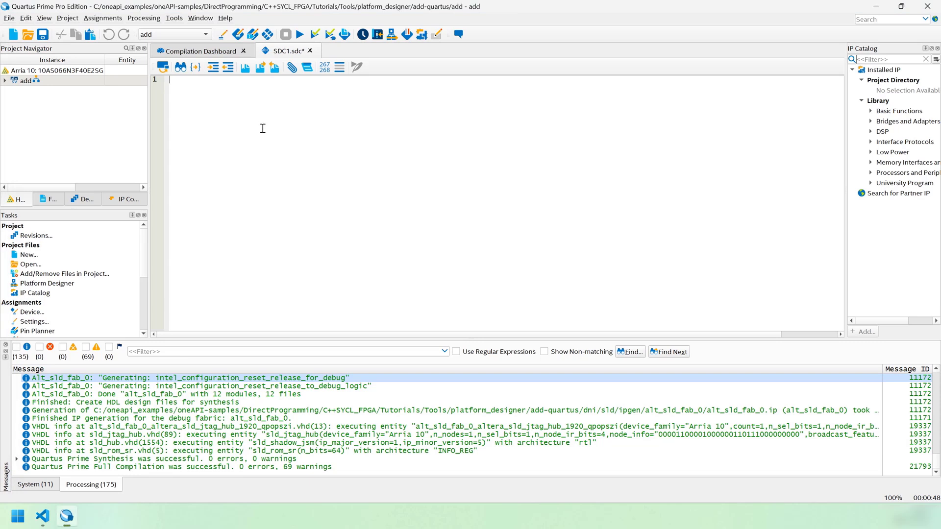
Step: Paste set_time_format, a 10 ns create_clock on i_clk and three set_false_path lines, then start saving
{"action": "type", "text": "set_time_format -unit ns -decimal_places 3 create_clock -name i_clk -period 10 [get_ports {i_clk}]"}
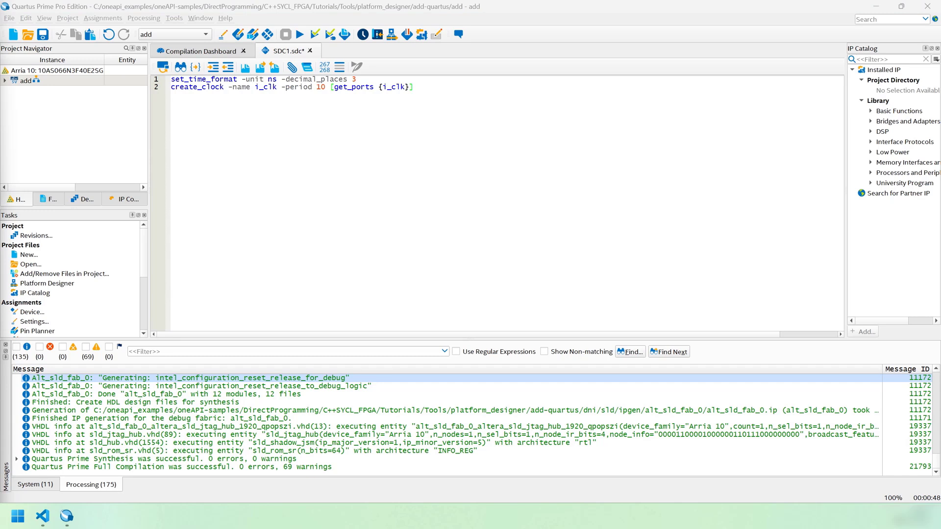
{"action": "left_click", "coordinate": [208, 220]}
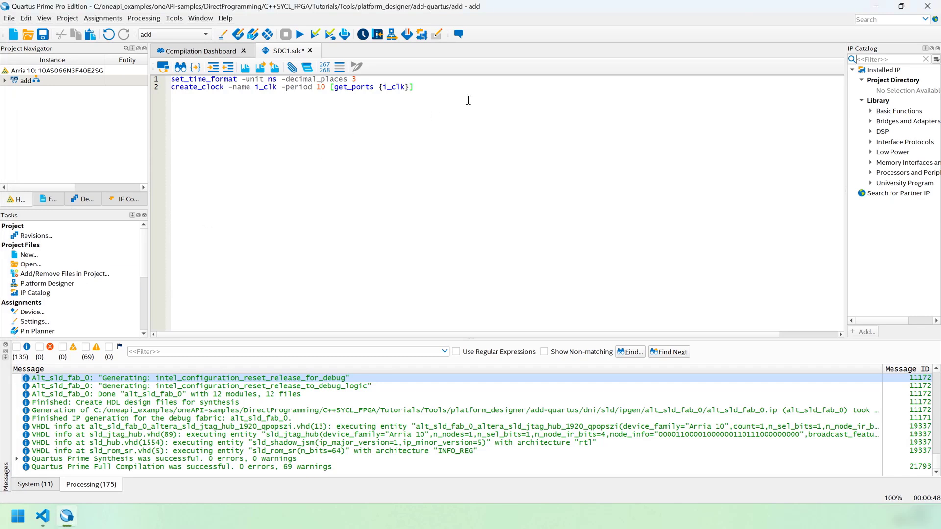
{"action": "type", "text": "set_false_path -from [get_ports {reset_button_n}] -to * set_false_path -from [get_ports {fpga_led}] -to * set_false_path -from * -to [get_ports {fpga_led}]"}
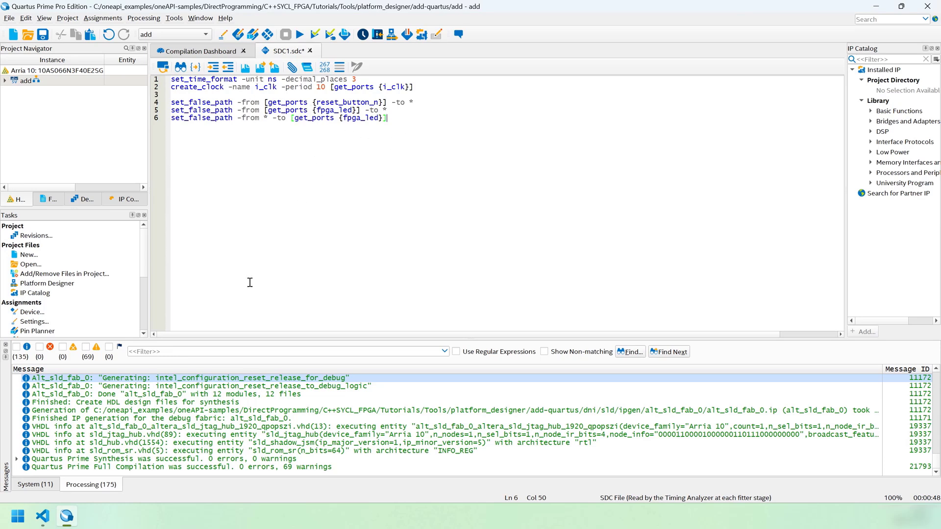
{"action": "key", "text": "ctrl+s"}
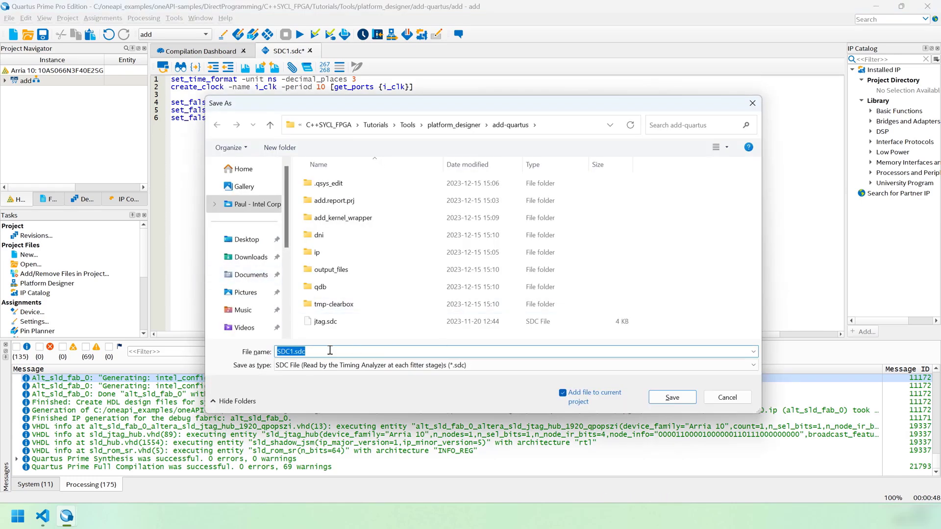
{"action": "type", "text": "add"}
Step: Save the constraints as add.sdc and close its editor tab
{"action": "key", "text": "Return"}
{"action": "key", "text": "Return"}
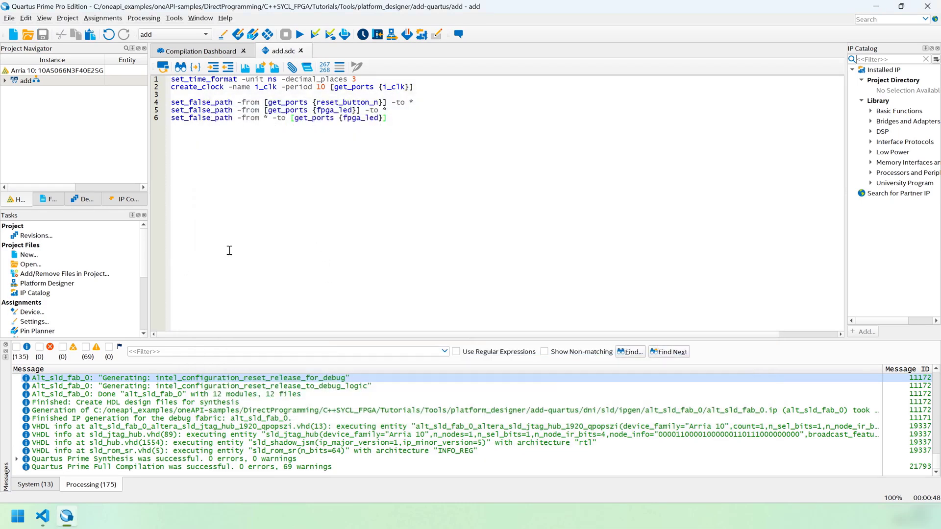
{"action": "left_click", "coordinate": [300, 50]}
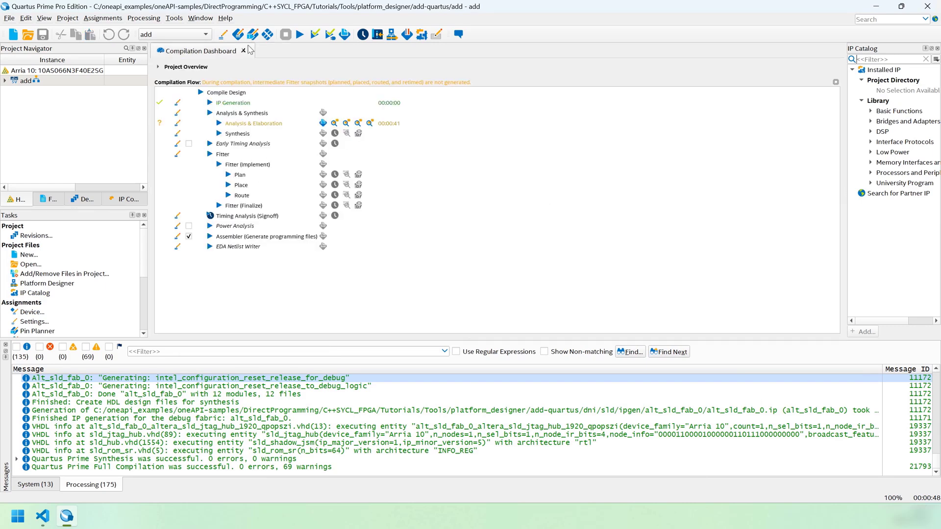
Step: Run a full compilation of the add design from the Compilation Dashboard
{"action": "left_click", "coordinate": [201, 93]}
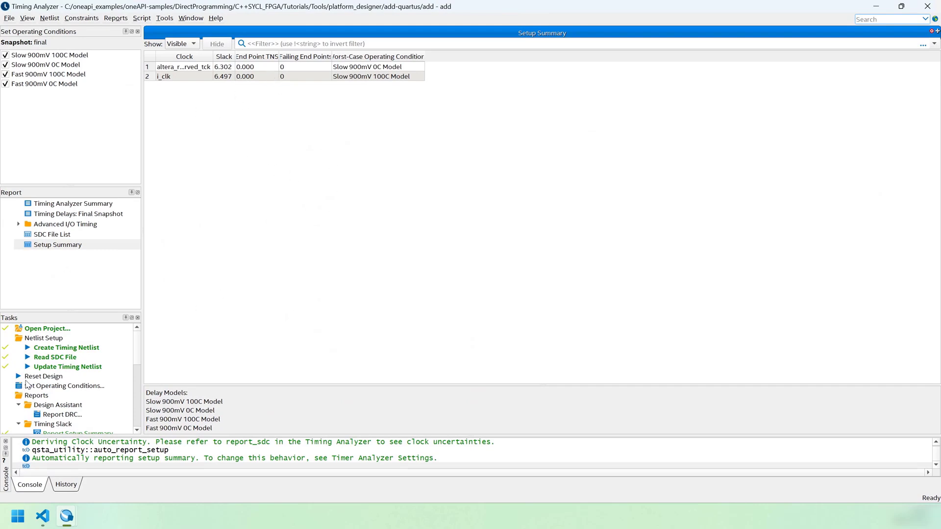
{"action": "scroll", "coordinate": [59, 382], "scroll_direction": "down", "scroll_amount": 3}
{"action": "scroll", "coordinate": [103, 385], "scroll_direction": "down", "scroll_amount": 3}
{"action": "scroll", "coordinate": [106, 372], "scroll_direction": "up", "scroll_amount": 1}
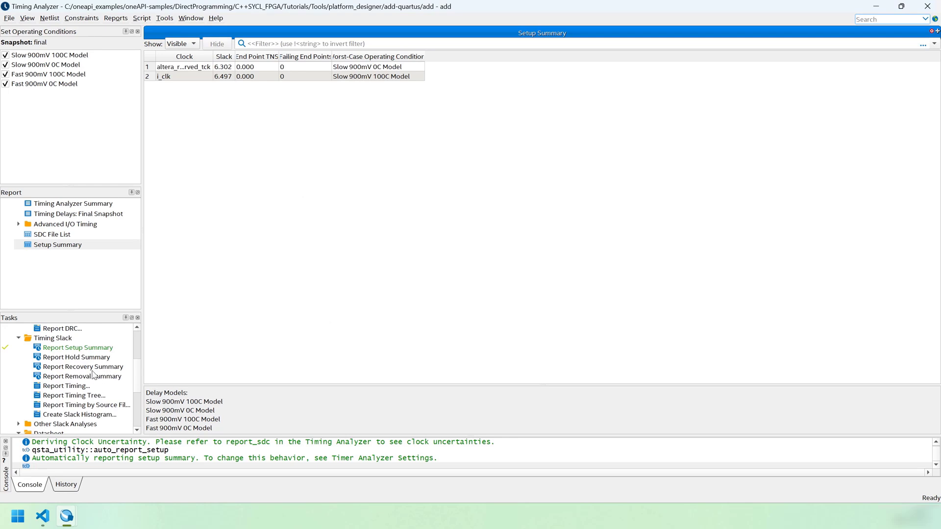
Step: Generate hold, recovery, removal summaries and the worst-path Report Timing, then close Timing Analyzer
{"action": "left_click", "coordinate": [88, 360]}
{"action": "double_click", "coordinate": [88, 367]}
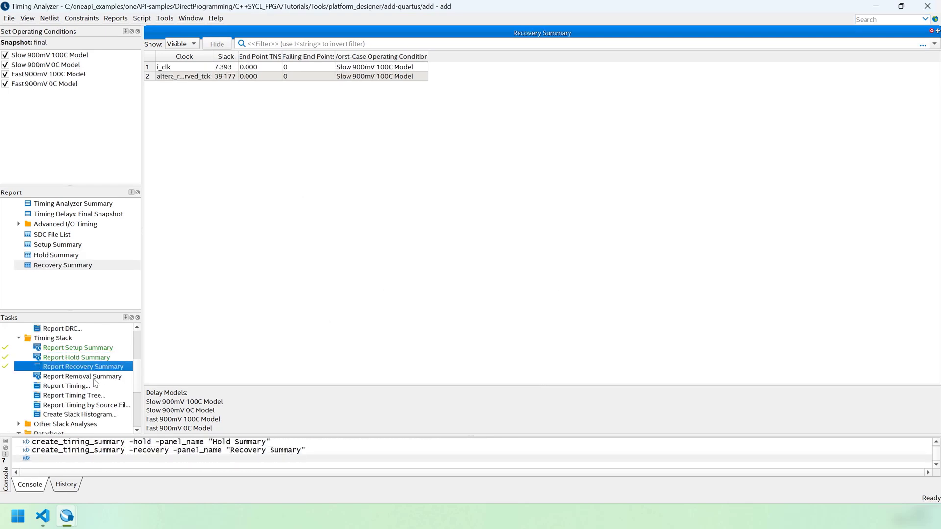
{"action": "double_click", "coordinate": [96, 376]}
{"action": "double_click", "coordinate": [67, 386]}
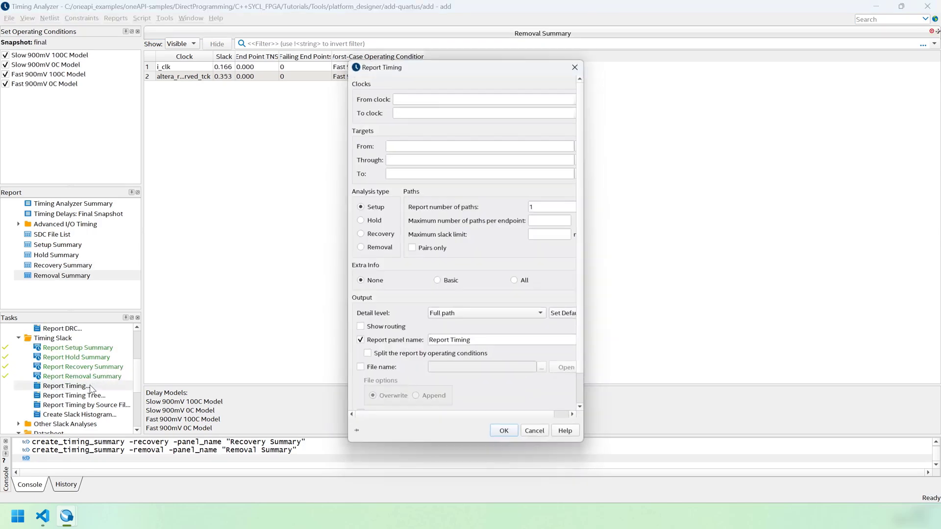
{"action": "left_click", "coordinate": [507, 439]}
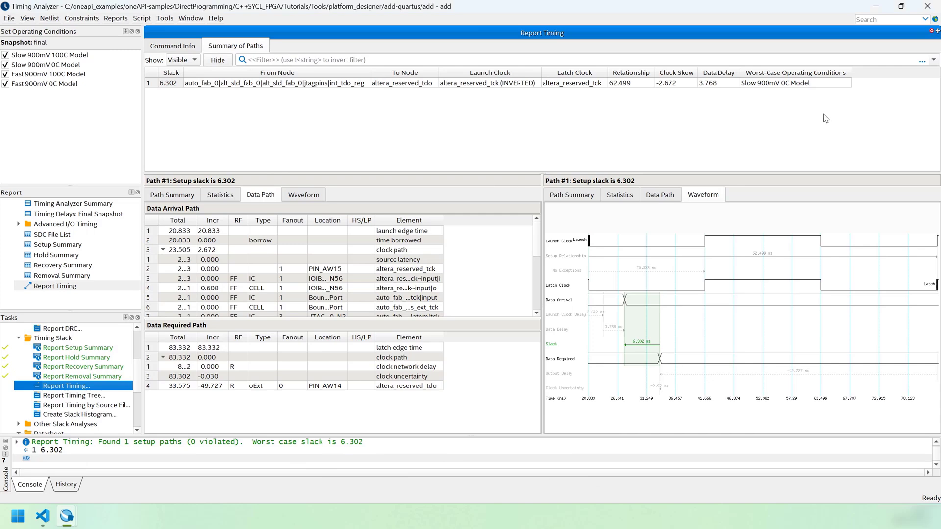
{"action": "left_click", "coordinate": [928, 6]}
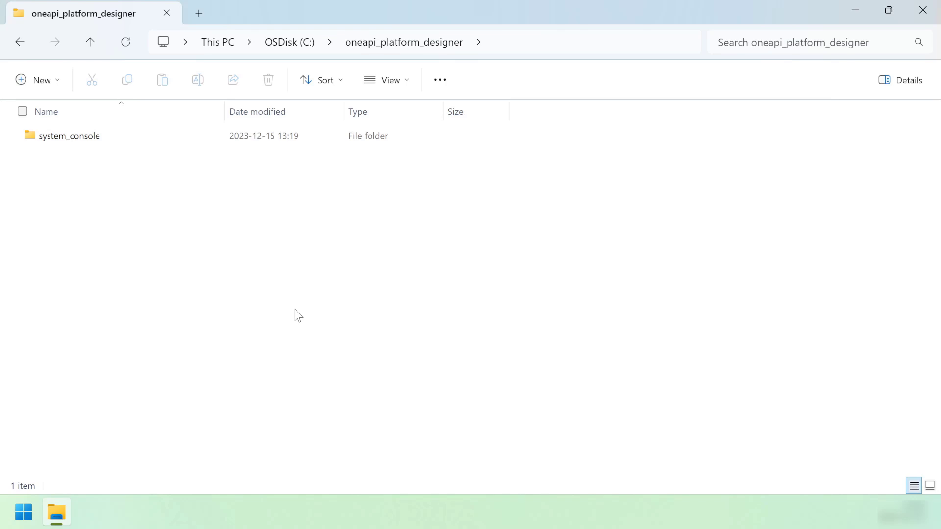
Step: Enter the system_console folder and position a PowerShell terminal over it
{"action": "double_click", "coordinate": [69, 136]}
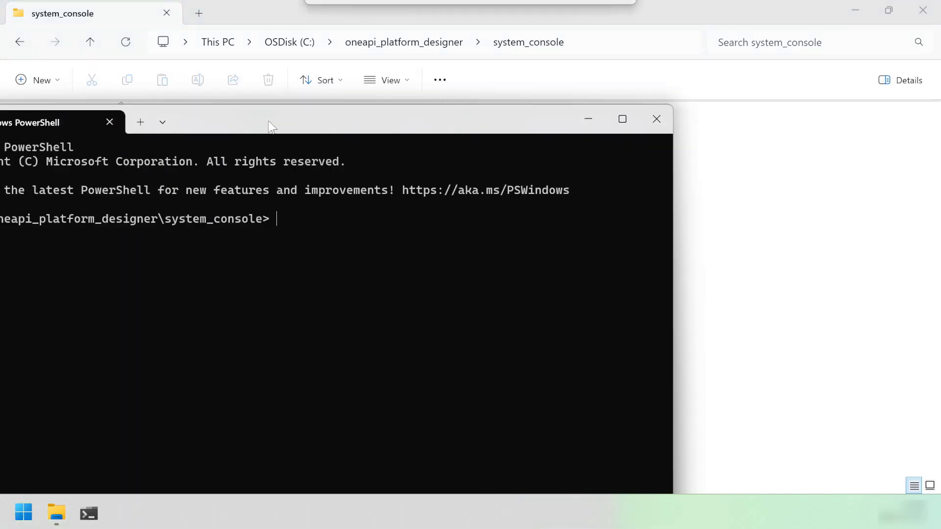
{"action": "left_click_drag", "start_coordinate": [451, 126], "coordinate": [516, 69]}
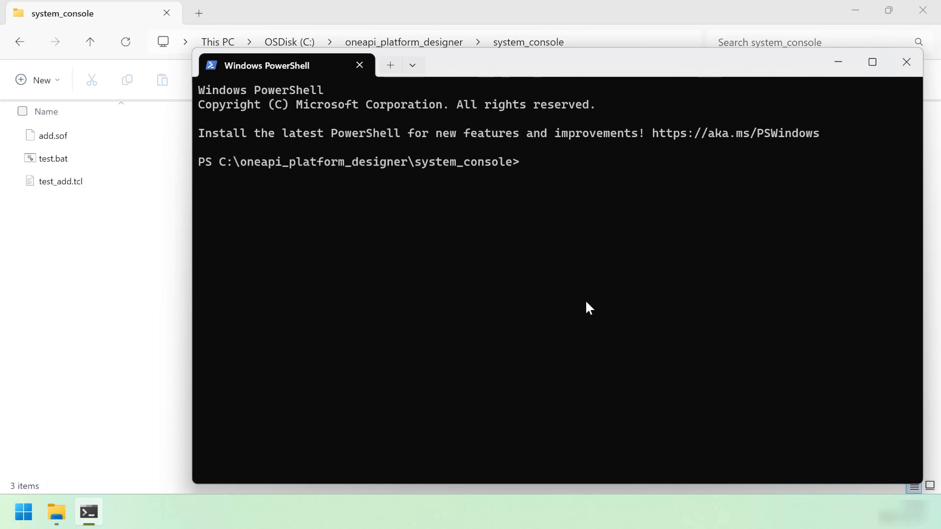
{"action": "type", "text": "test_."}
{"action": "type", "text": ".b"}
Step: Run .\test.bat to program add.sof onto the board and continue into System Console
{"action": "key", "text": "Tab"}
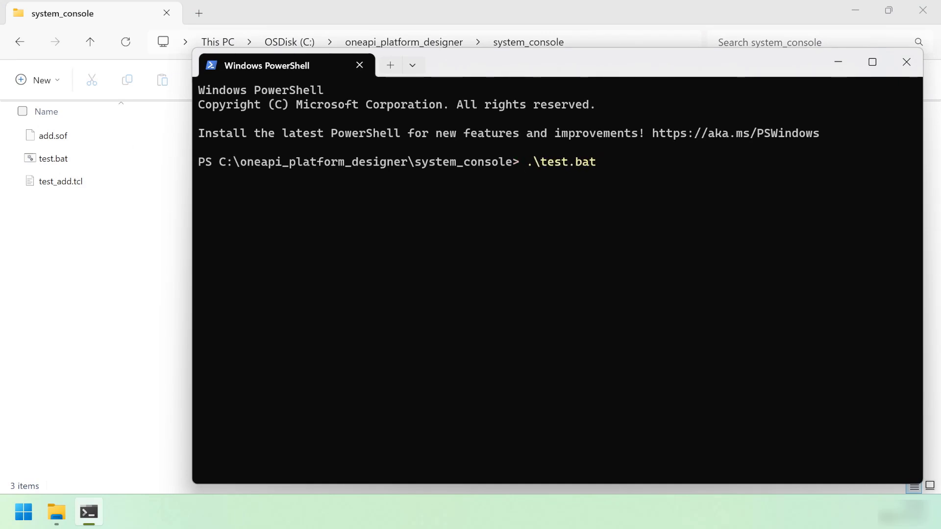
{"action": "key", "text": "Return"}
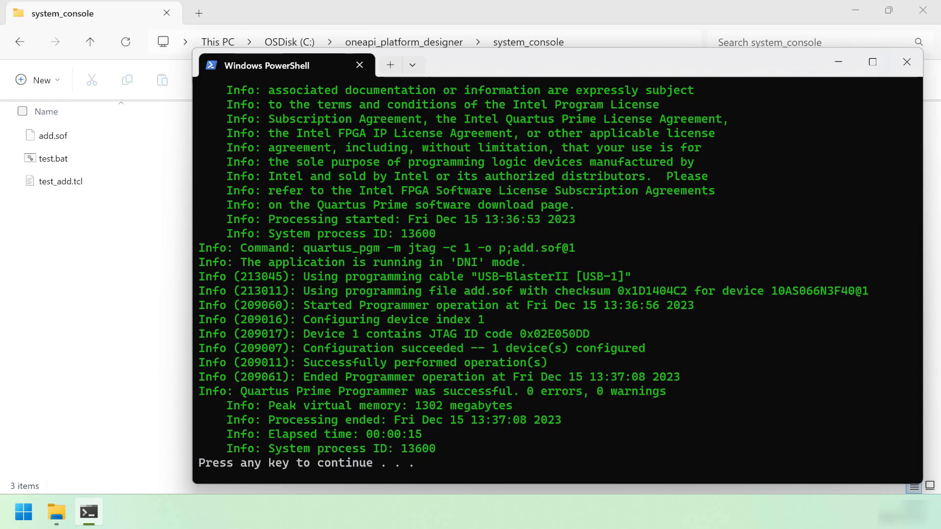
{"action": "key", "text": "Return"}
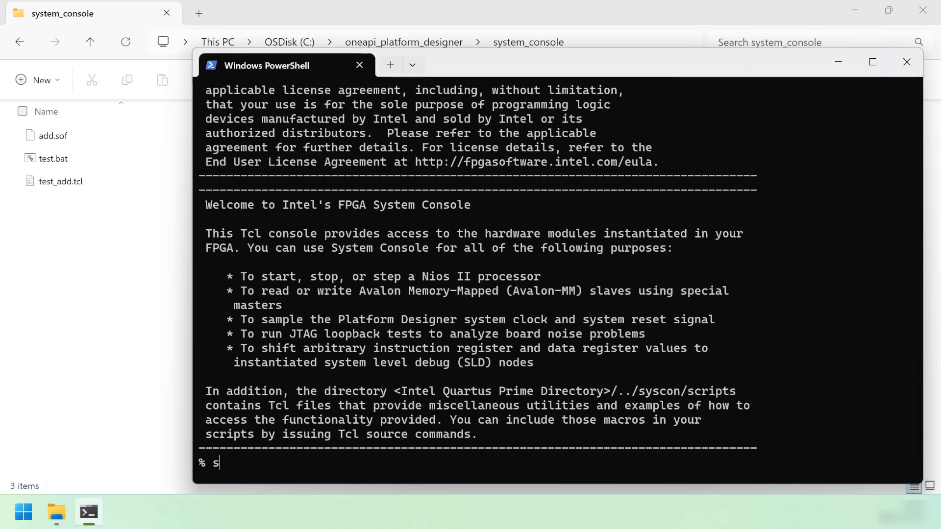
{"action": "type", "text": "source test_add.tcl"}
Step: Source test_add.tcl, load inputs 1 and 2 and read the result 3
{"action": "key", "text": "Return"}
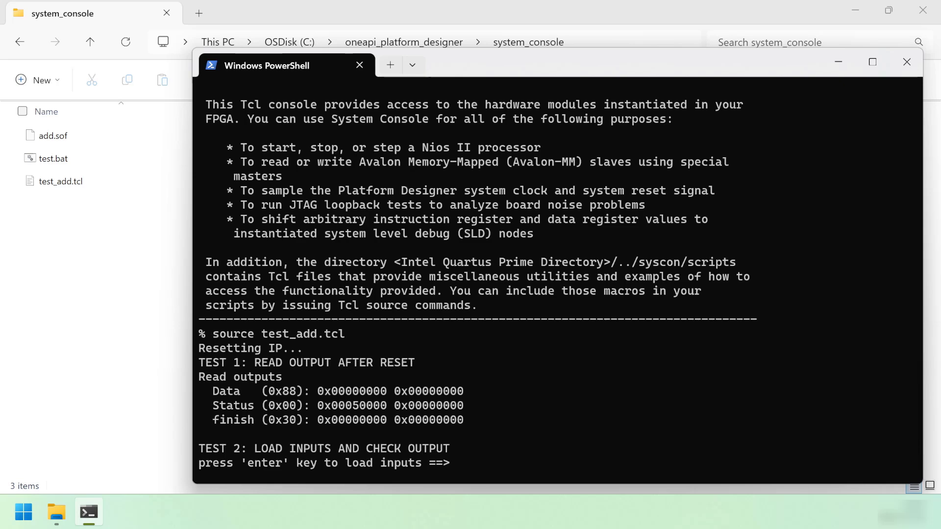
{"action": "key", "text": "Return"}
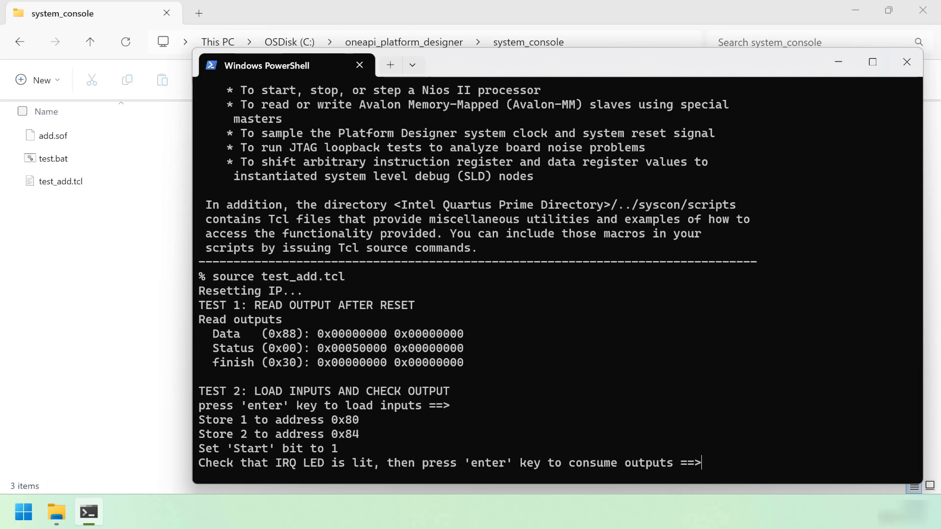
{"action": "key", "text": "Return"}
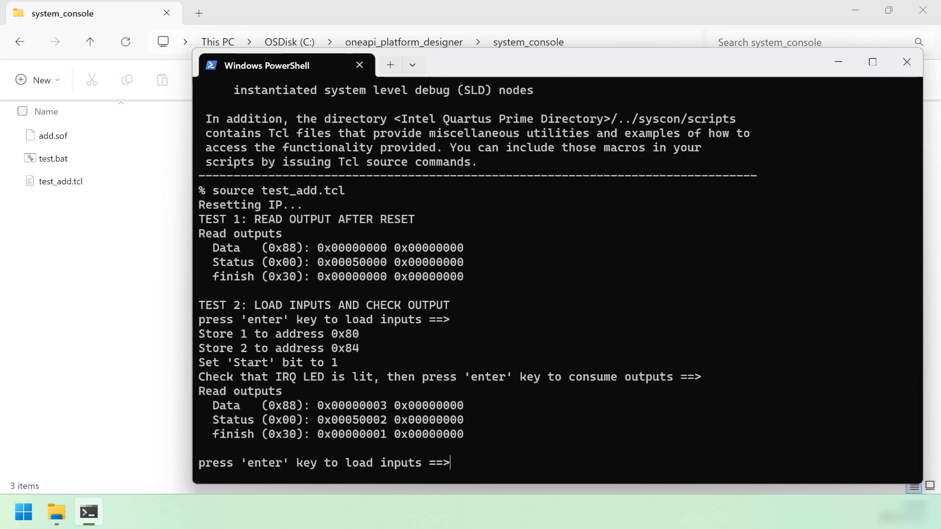
Step: Run test 2 (3+3 = 6), then queue 5+4, 64+64 and 7+8 without reading outputs
{"action": "key", "text": "Return"}
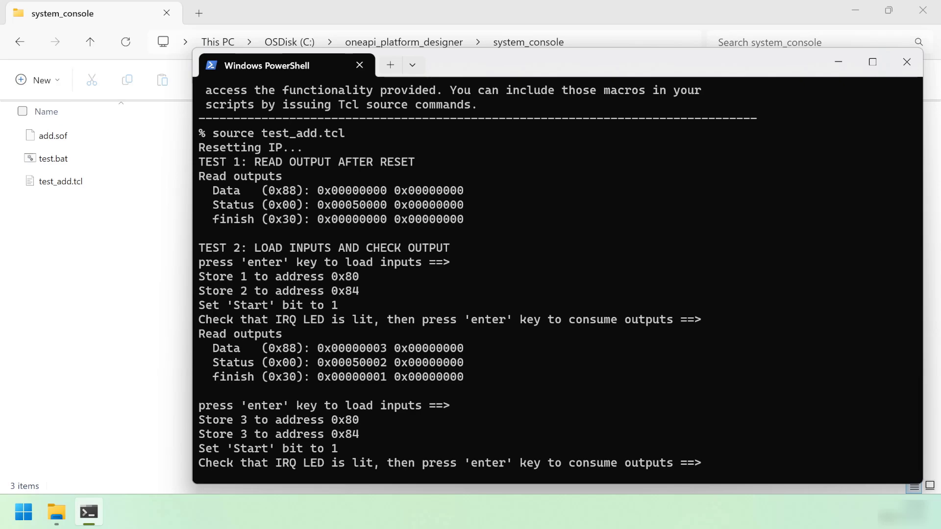
{"action": "key", "text": "Return"}
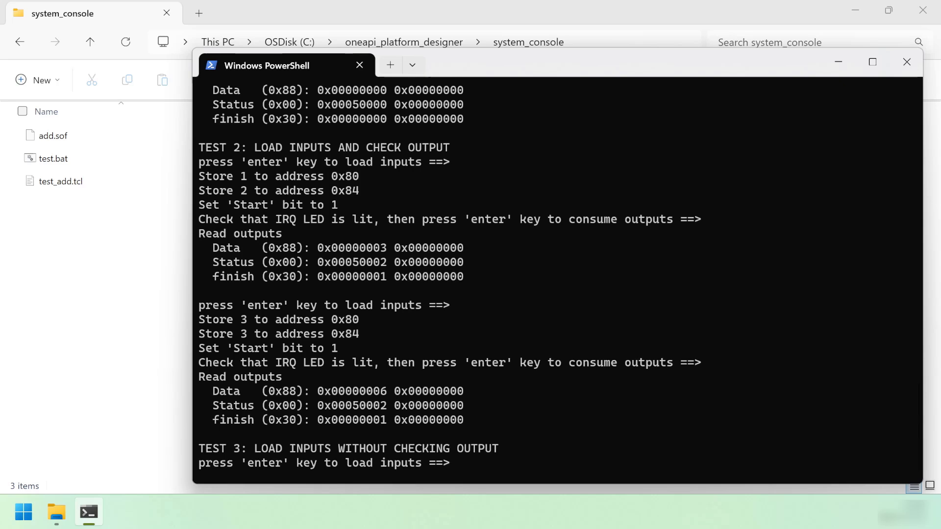
{"action": "key", "text": "Return"}
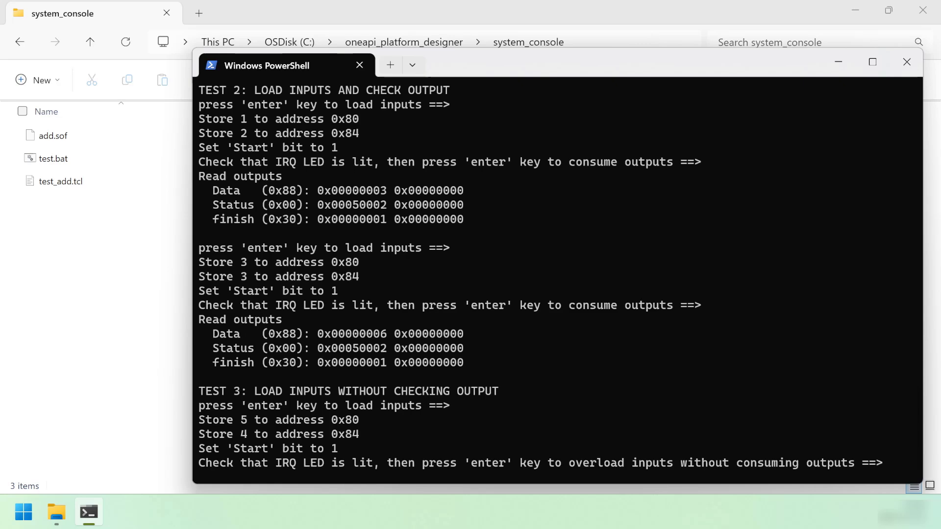
{"action": "key", "text": "Return"}
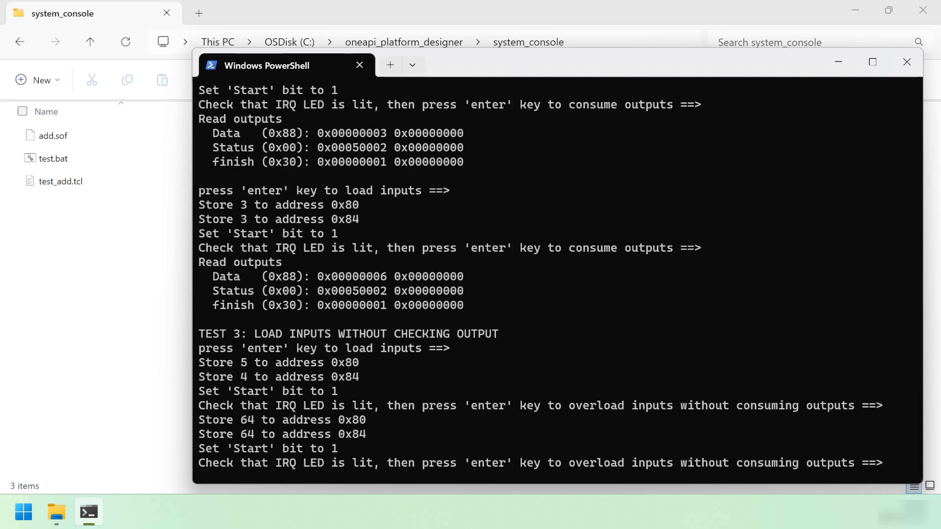
{"action": "key", "text": "Return"}
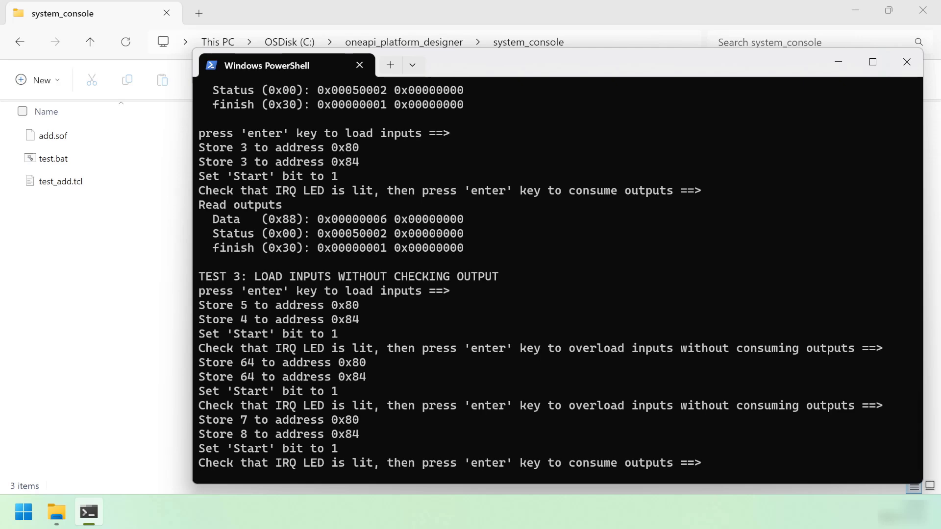
Step: Read the queued outputs (0xf, finish 0) and run test 4 to 'Test complete.'
{"action": "key", "text": "Return"}
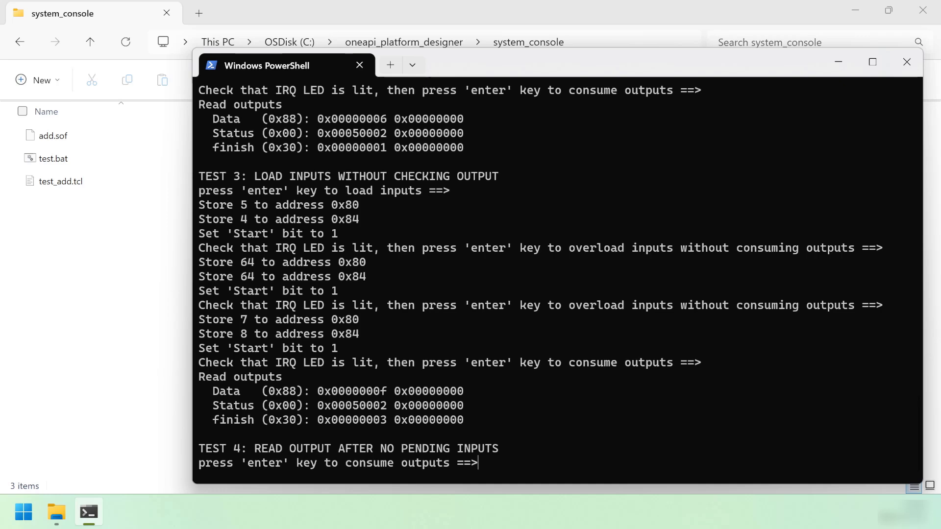
{"action": "key", "text": "Return"}
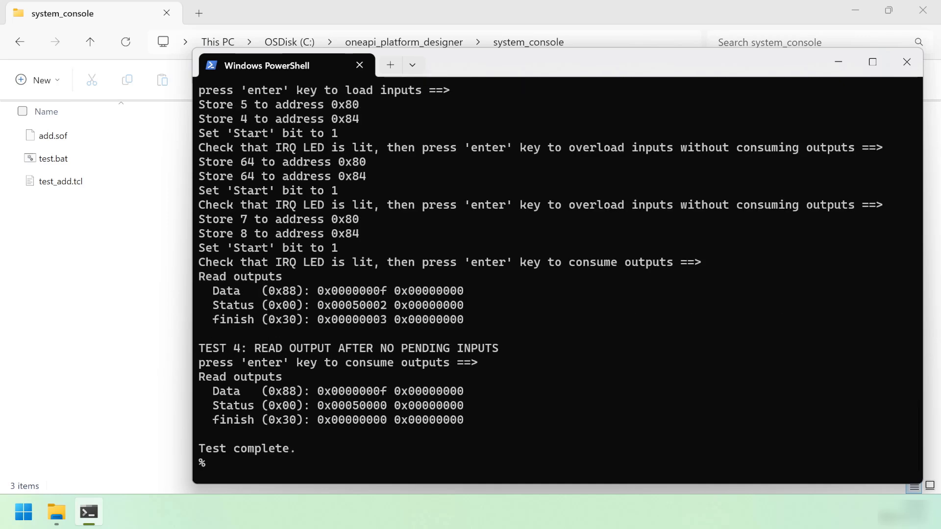